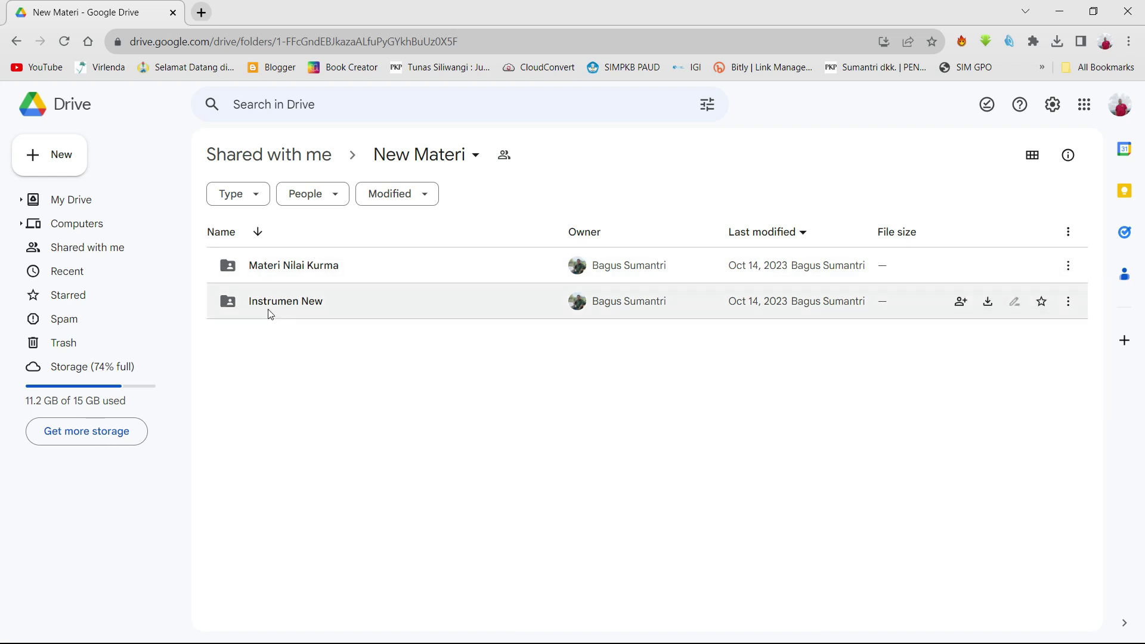
# Open the shared Instrumen New folder, and open My Drive in a new browser tab
pyautogui.click(300, 305)
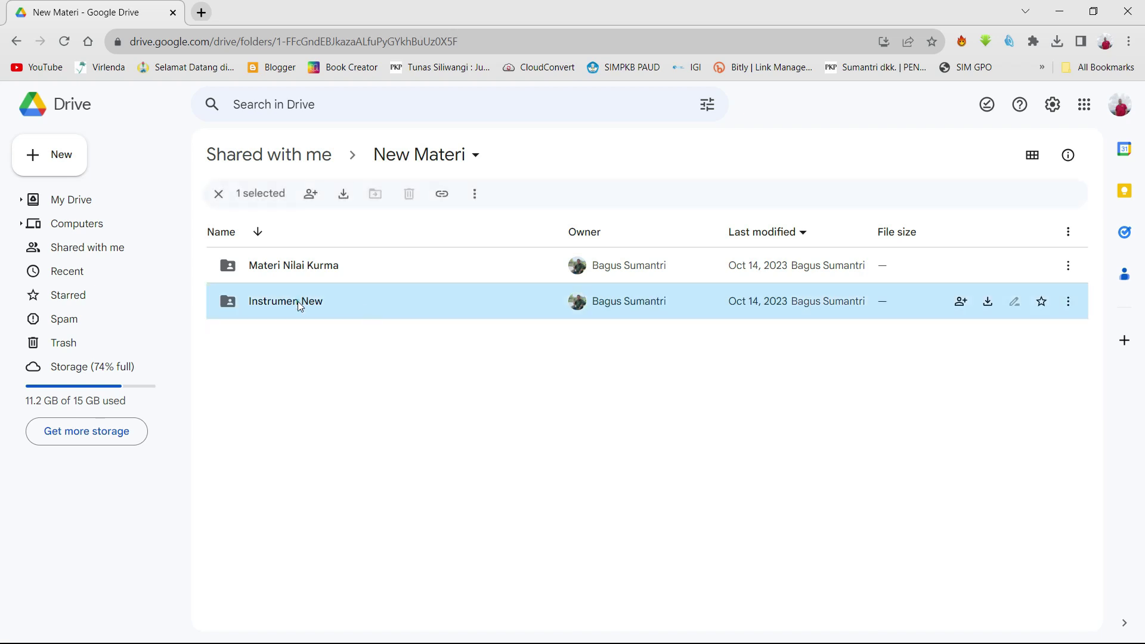
pyautogui.doubleClick(300, 303)
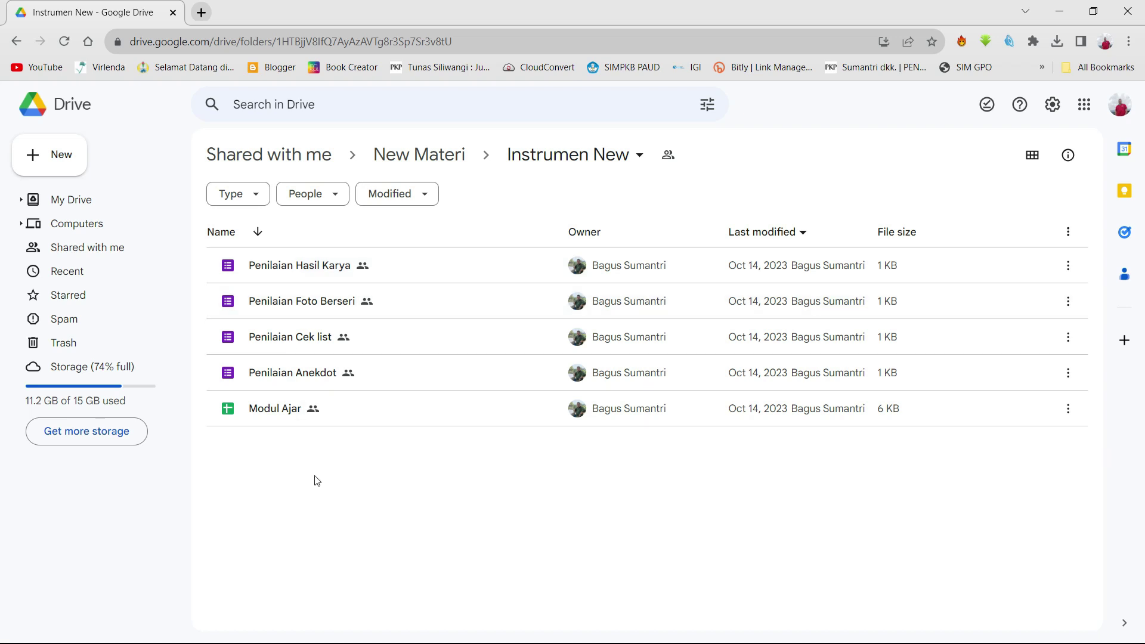
pyautogui.click(202, 12)
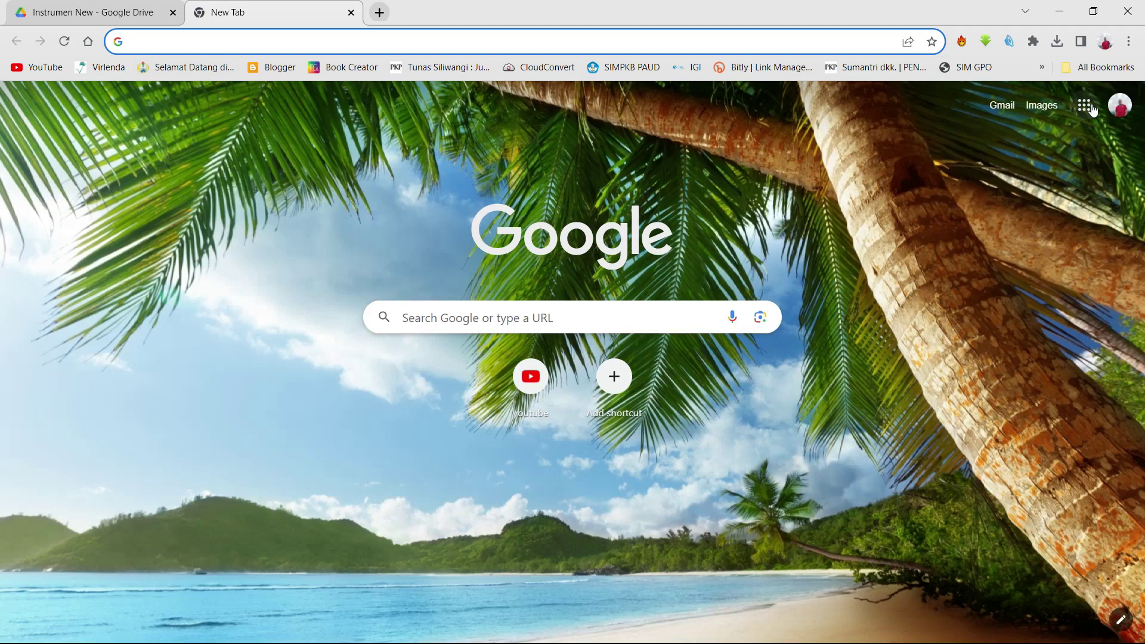
pyautogui.click(1085, 106)
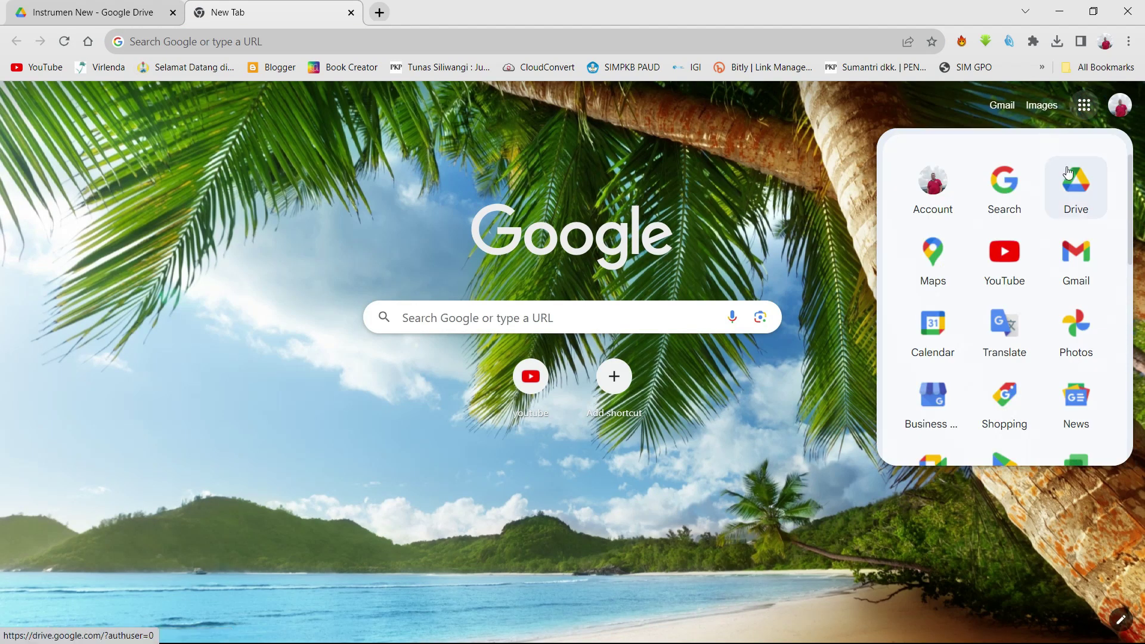
pyautogui.click(1068, 173)
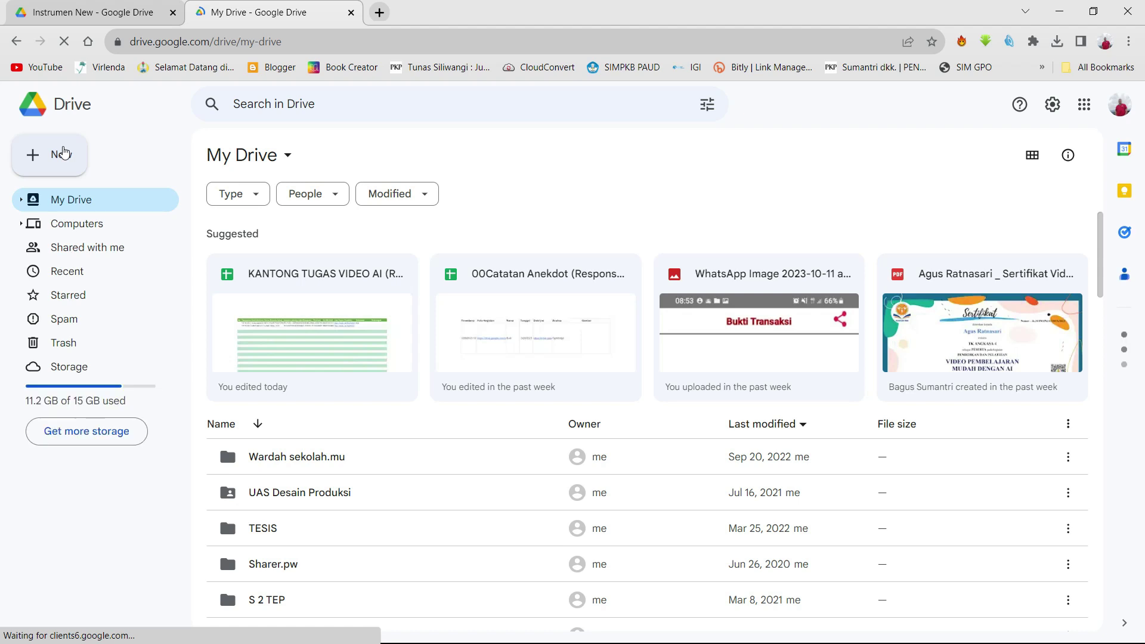
# Create a new folder named "Penilaian Semester I 23-24" in My Drive
pyautogui.click(64, 152)
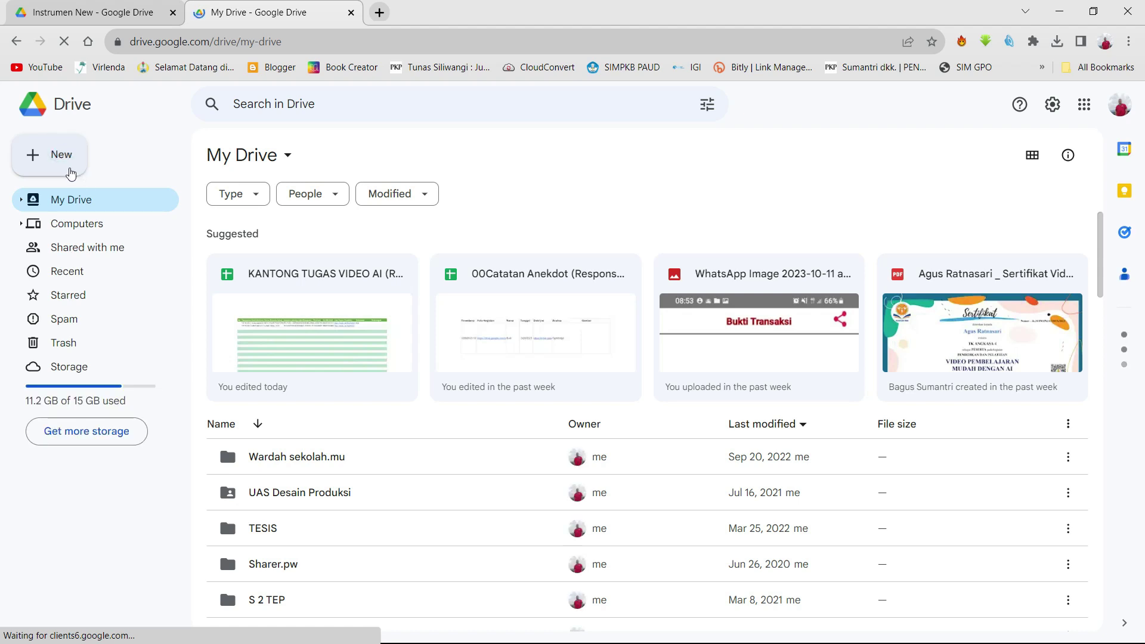
pyautogui.click(70, 172)
pyautogui.click(77, 153)
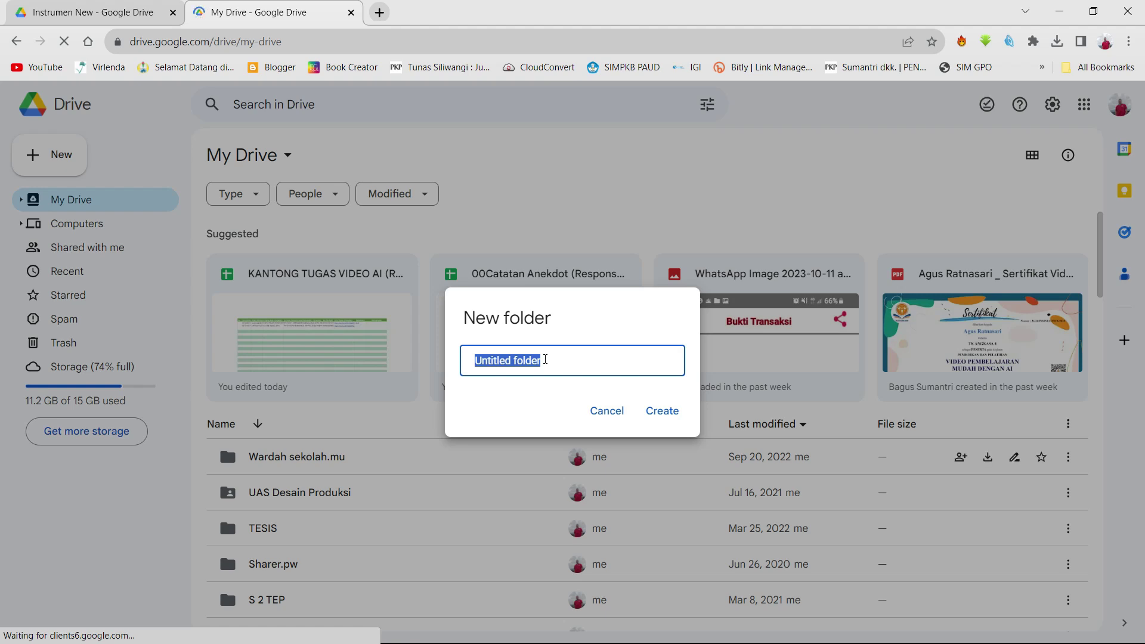
pyautogui.write('Penilaian Semester I 23-24')
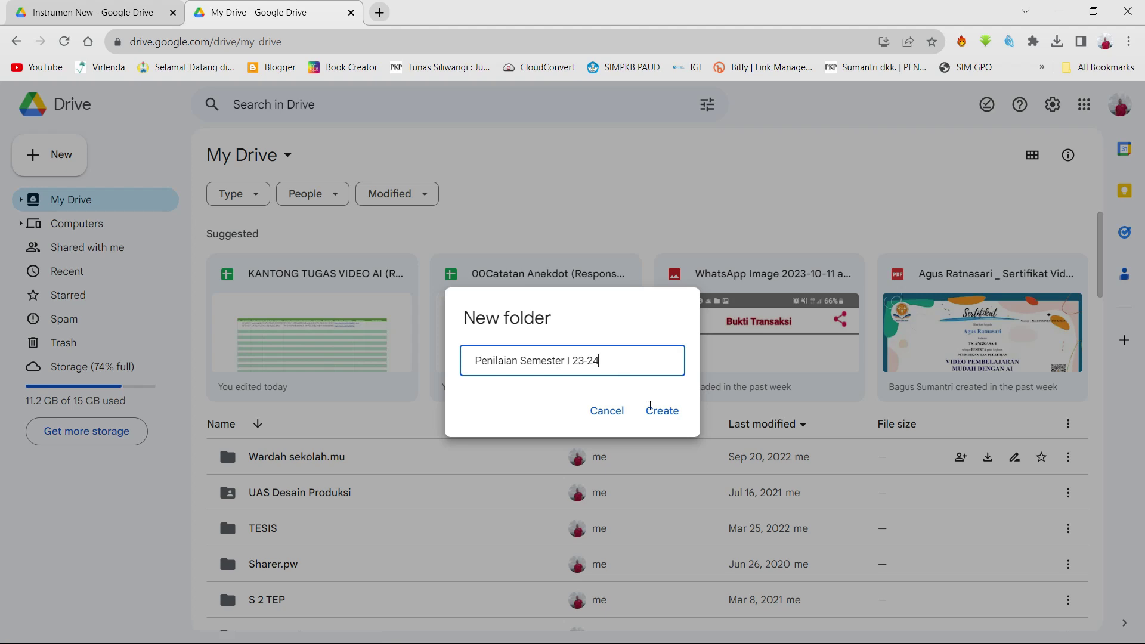
pyautogui.click(660, 411)
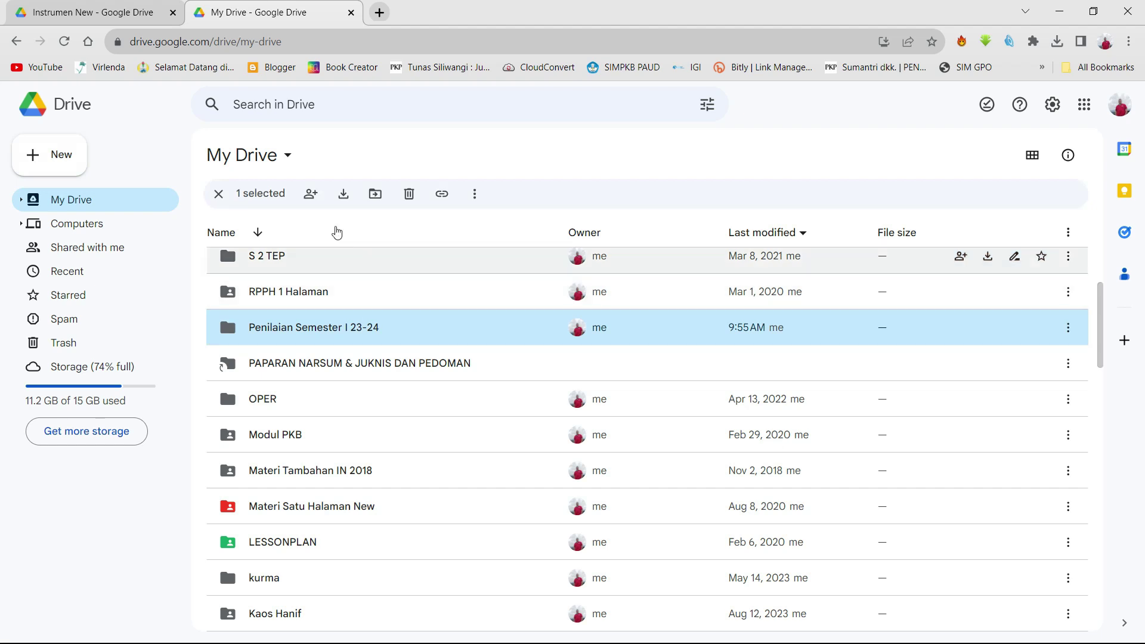
# Make copies of all five files in the shared Instrumen New folder
pyautogui.click(107, 13)
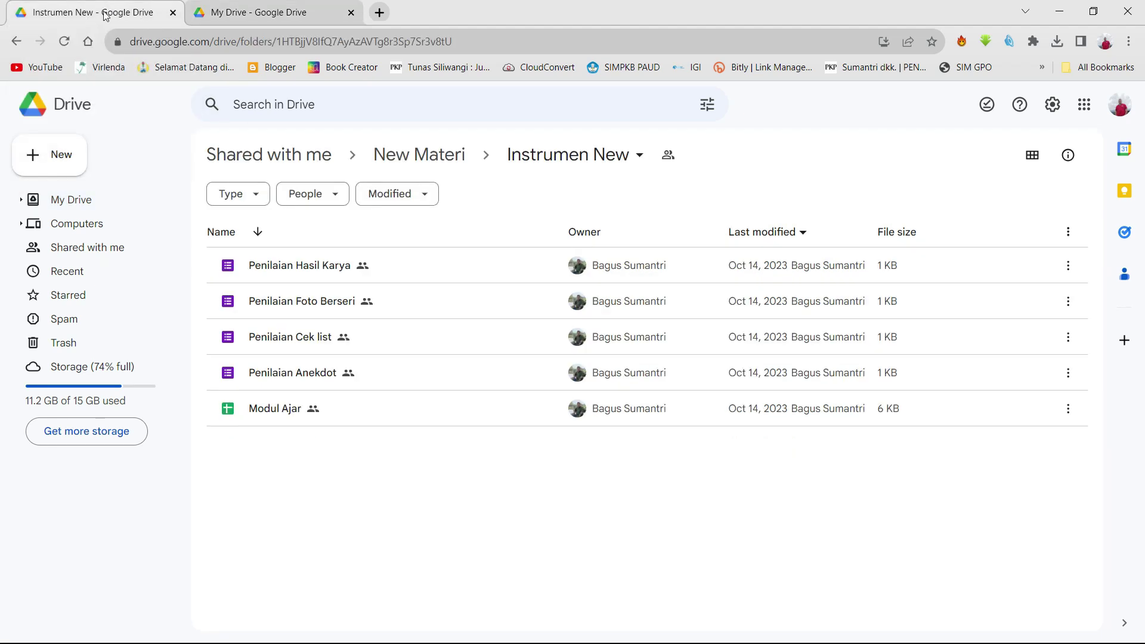
pyautogui.moveTo(268, 452); pyautogui.dragTo(270, 257)
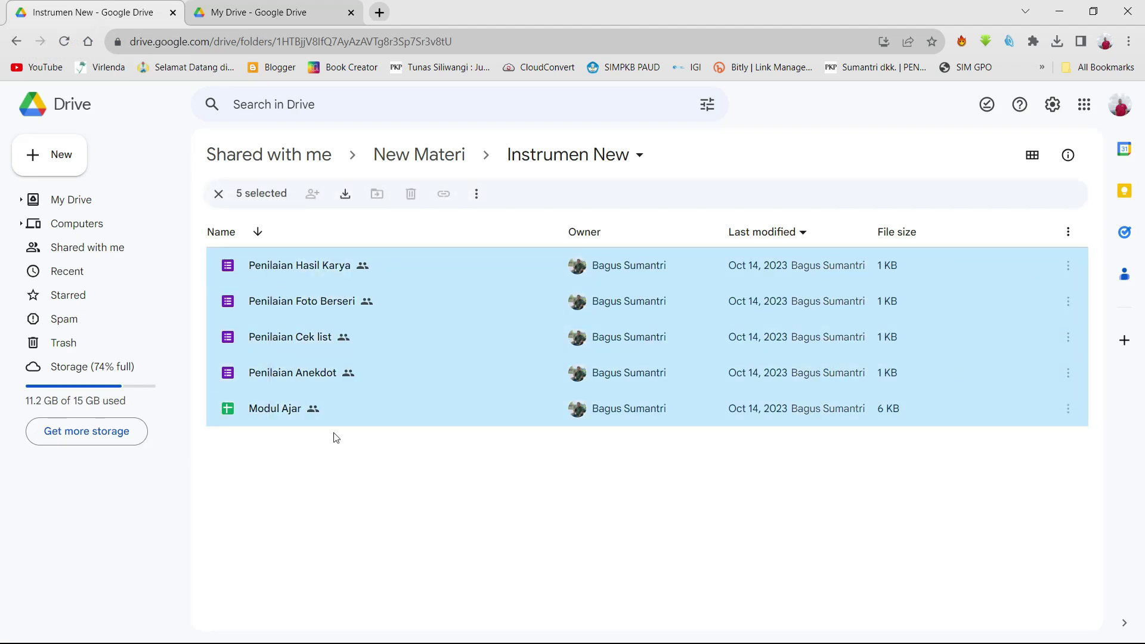
pyautogui.rightClick(344, 302)
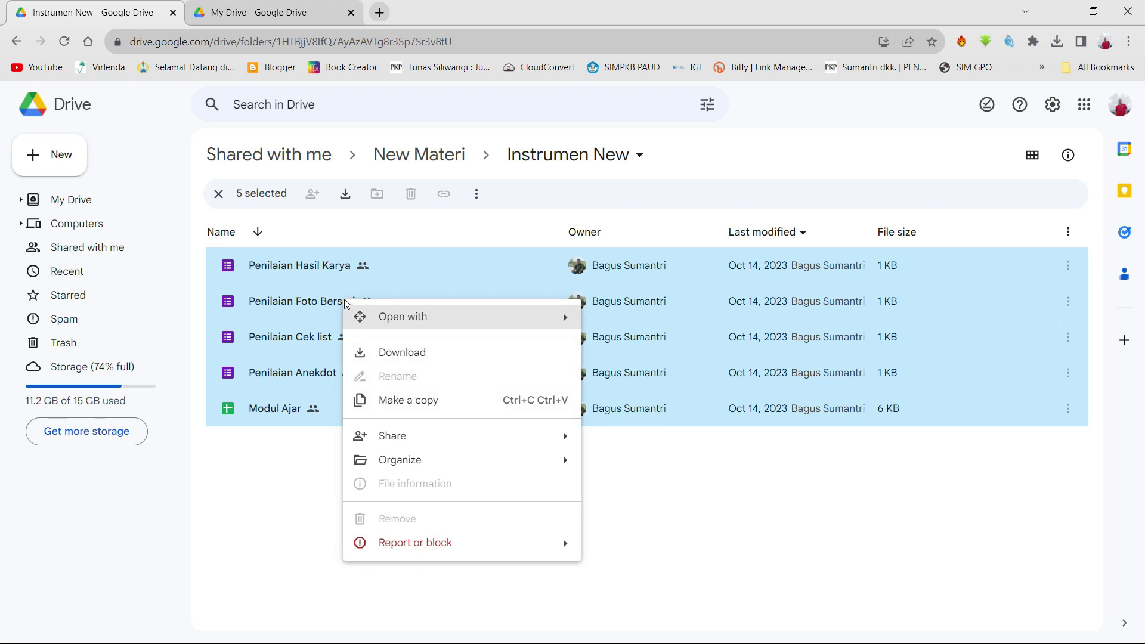
pyautogui.click(410, 401)
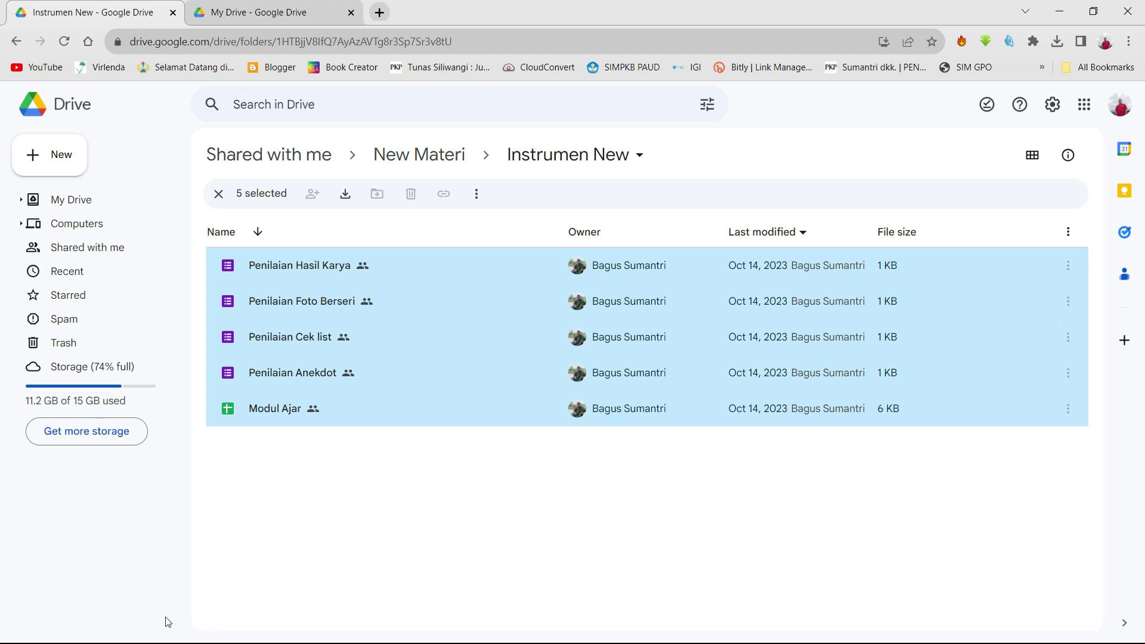
# Move the copies of Modul Ajar and the Penilaian Hasil Karya, Foto Berseri, Cek list and Anekdot forms from My Drive into Penilaian Semester I 23-24
pyautogui.click(358, 10)
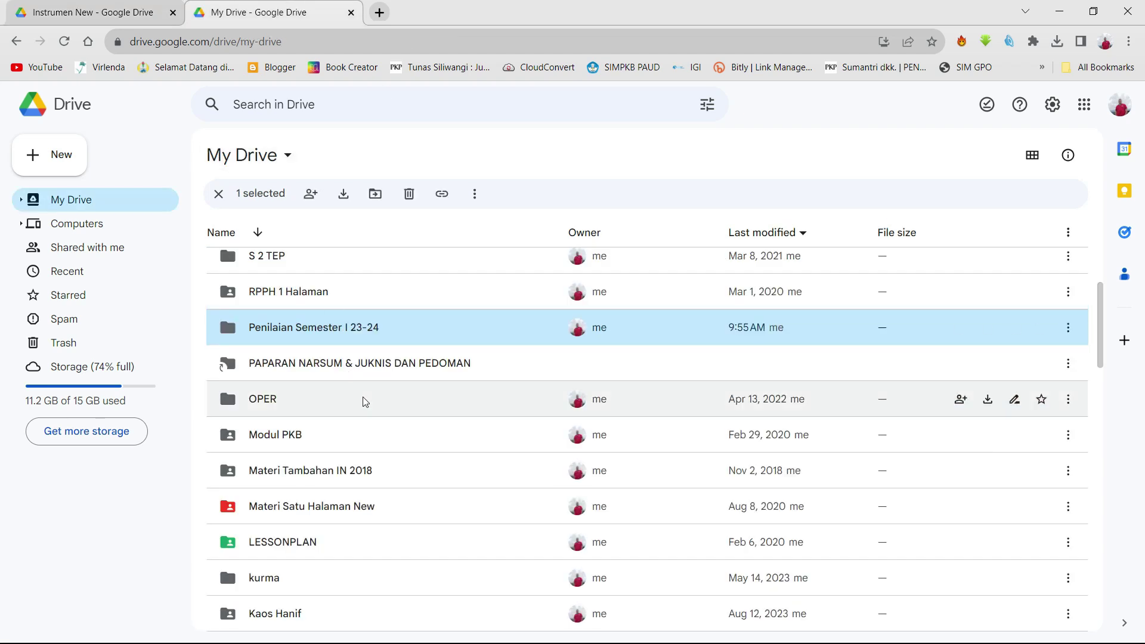
pyautogui.scroll(-20, 365, 402)
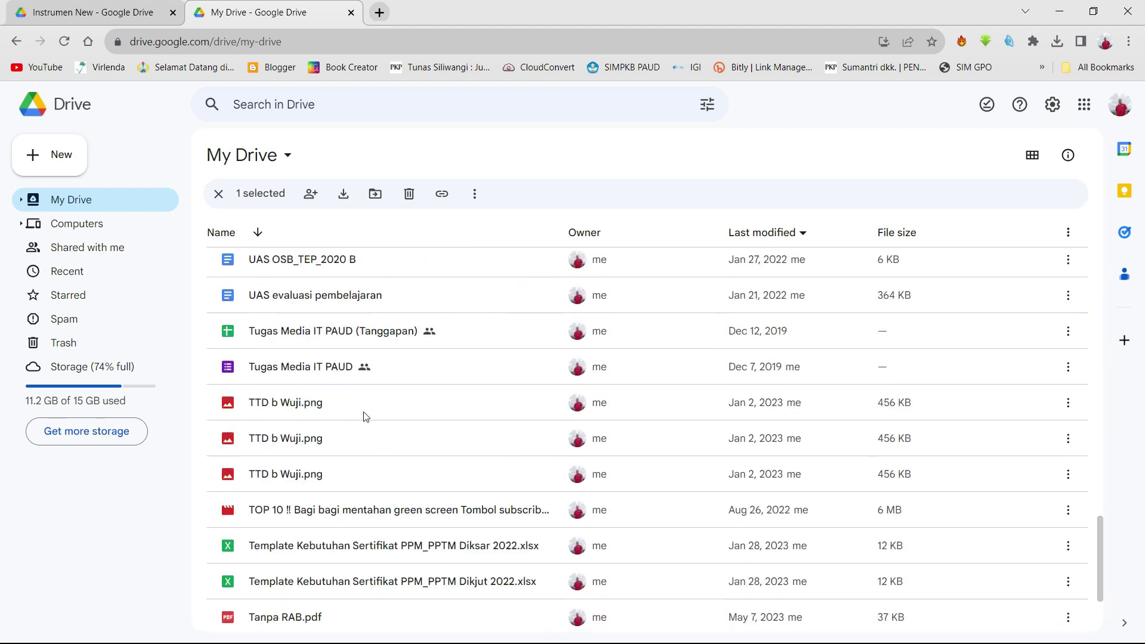
pyautogui.scroll(-10, 365, 416)
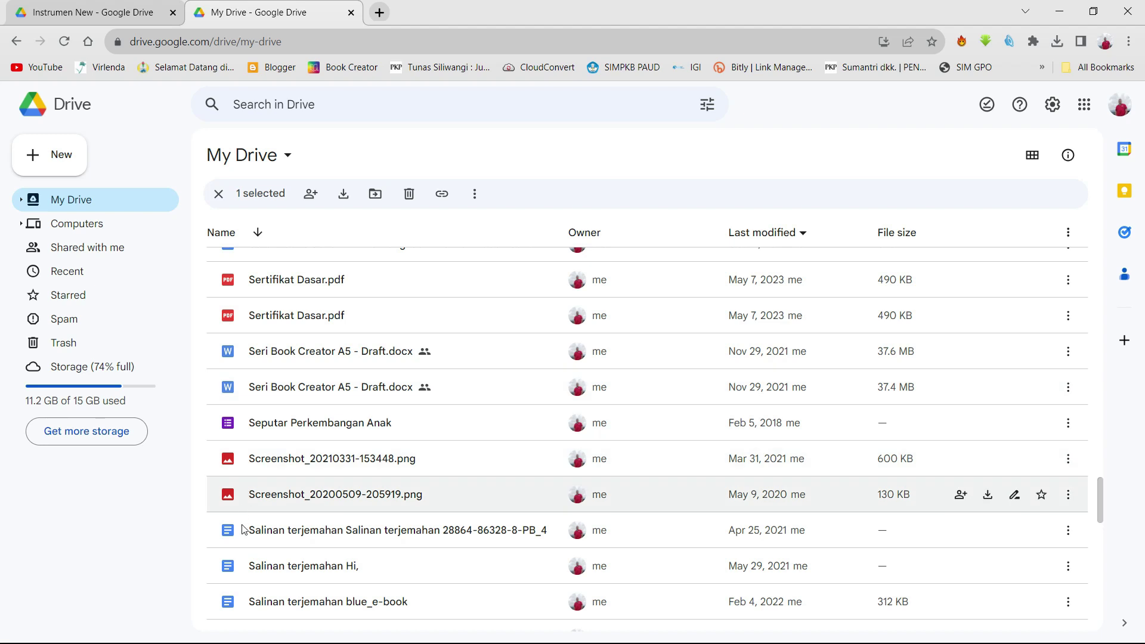
pyautogui.scroll(-8, 449, 332)
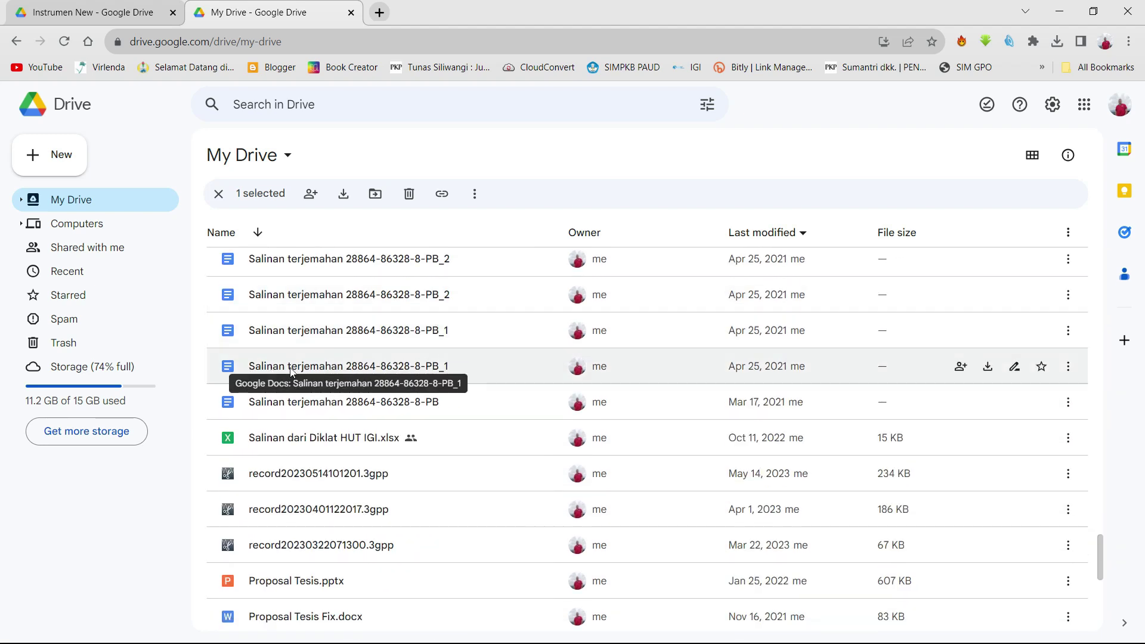
pyautogui.scroll(-5, 298, 373)
pyautogui.scroll(-20, 298, 372)
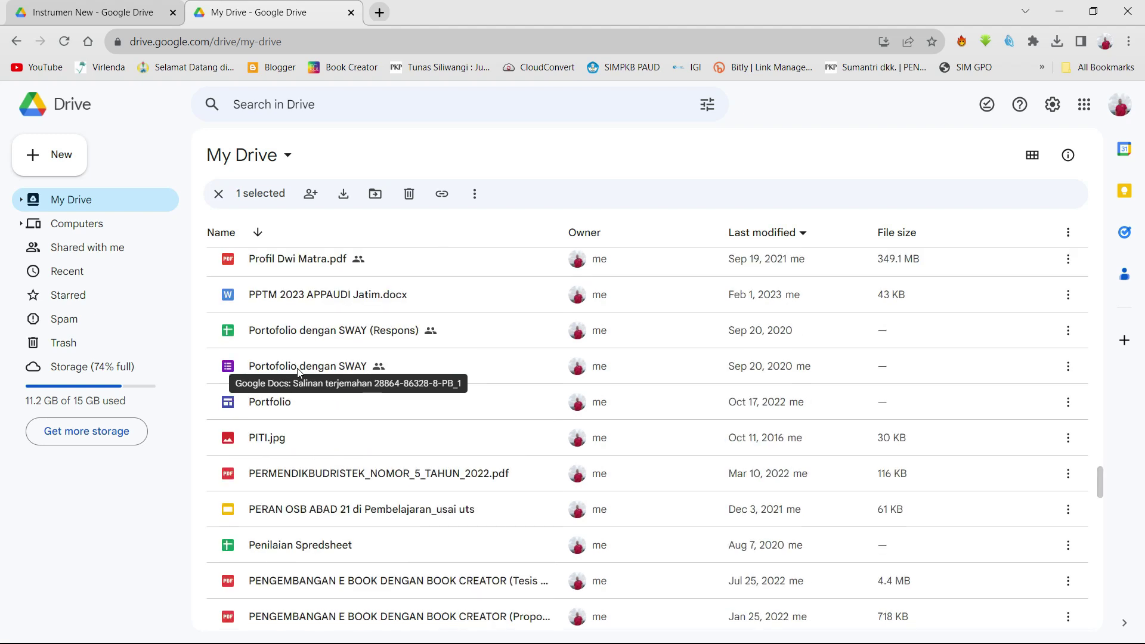
pyautogui.scroll(-15, 299, 371)
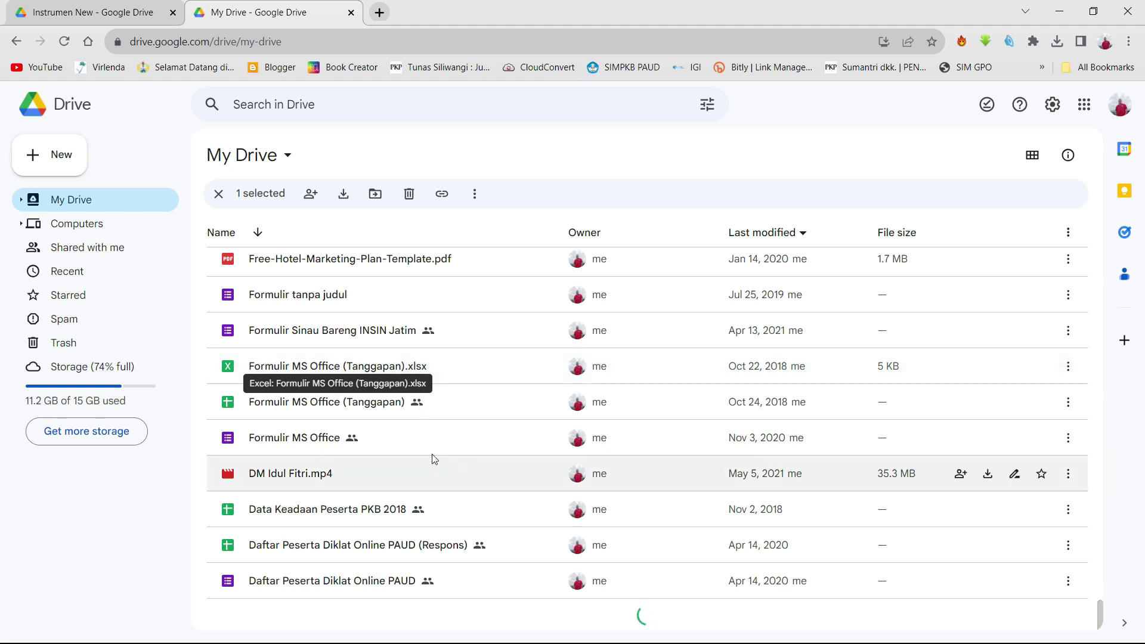
pyautogui.scroll(-9, 445, 418)
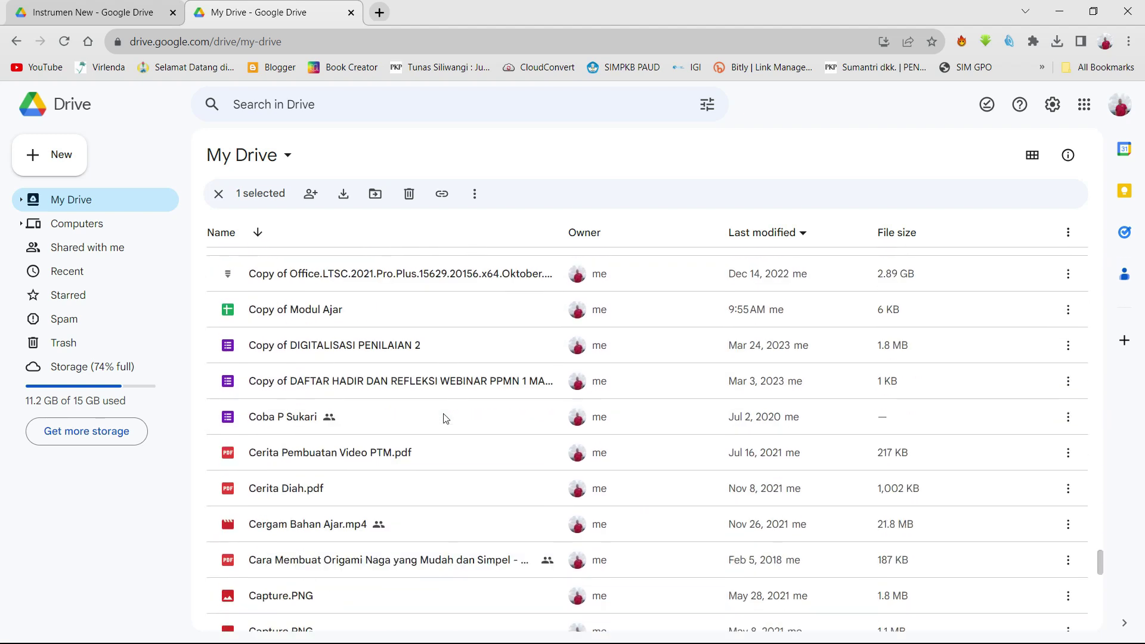
pyautogui.scroll(4, 406, 437)
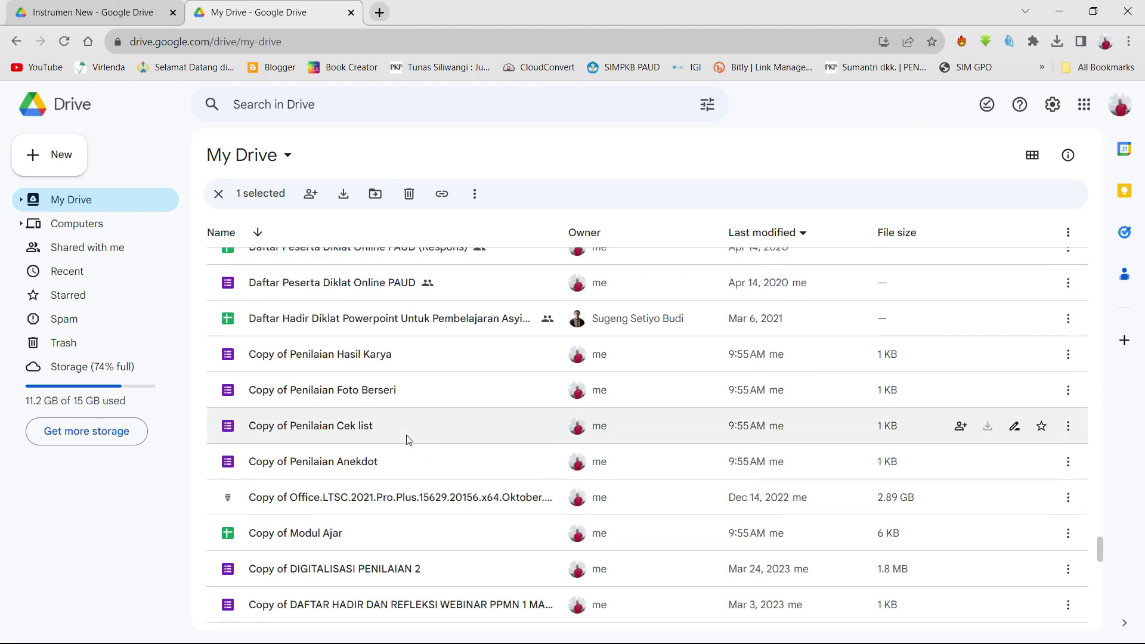
pyautogui.click(329, 352)
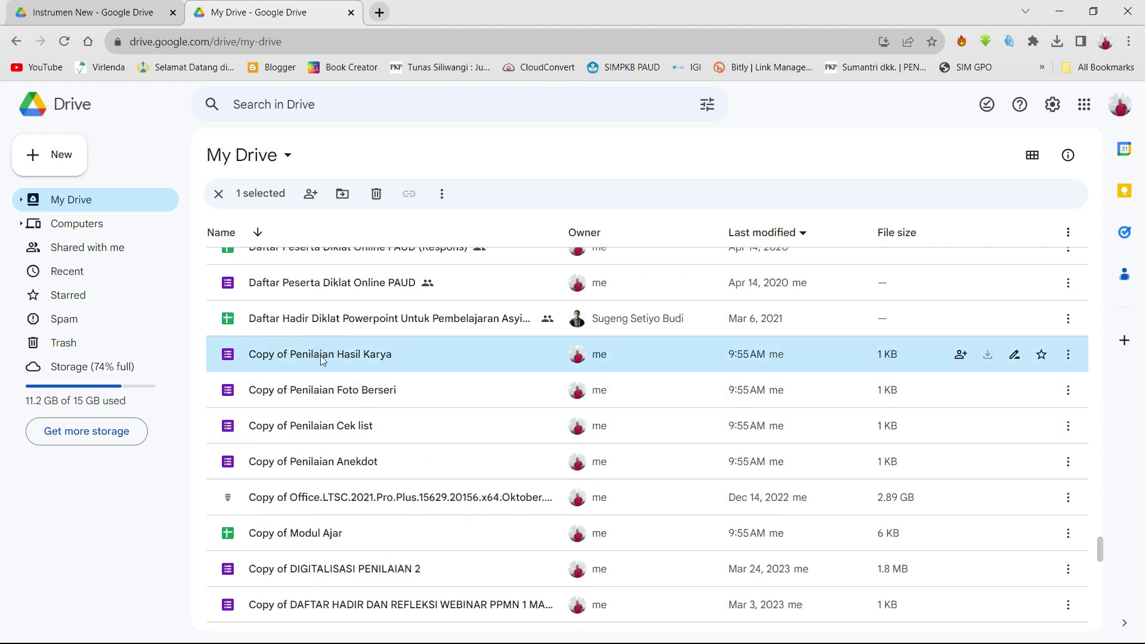
pyautogui.keyDown('shift'); pyautogui.click(314, 465); pyautogui.keyUp('shift')
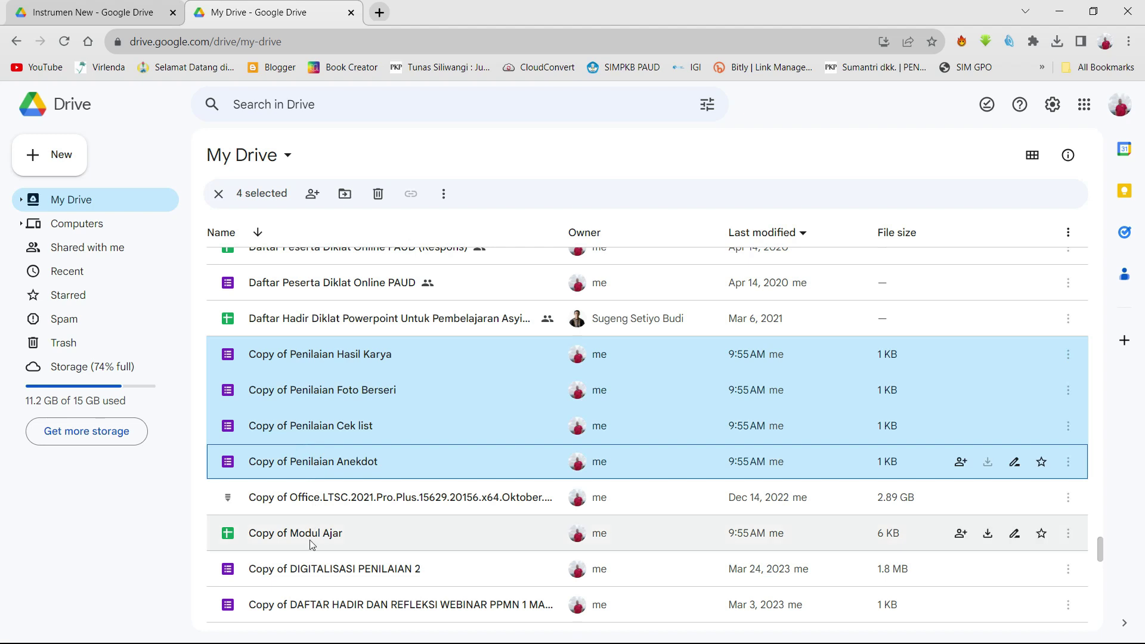
pyautogui.keyDown('ctrl'); pyautogui.click(385, 537); pyautogui.keyUp('ctrl')
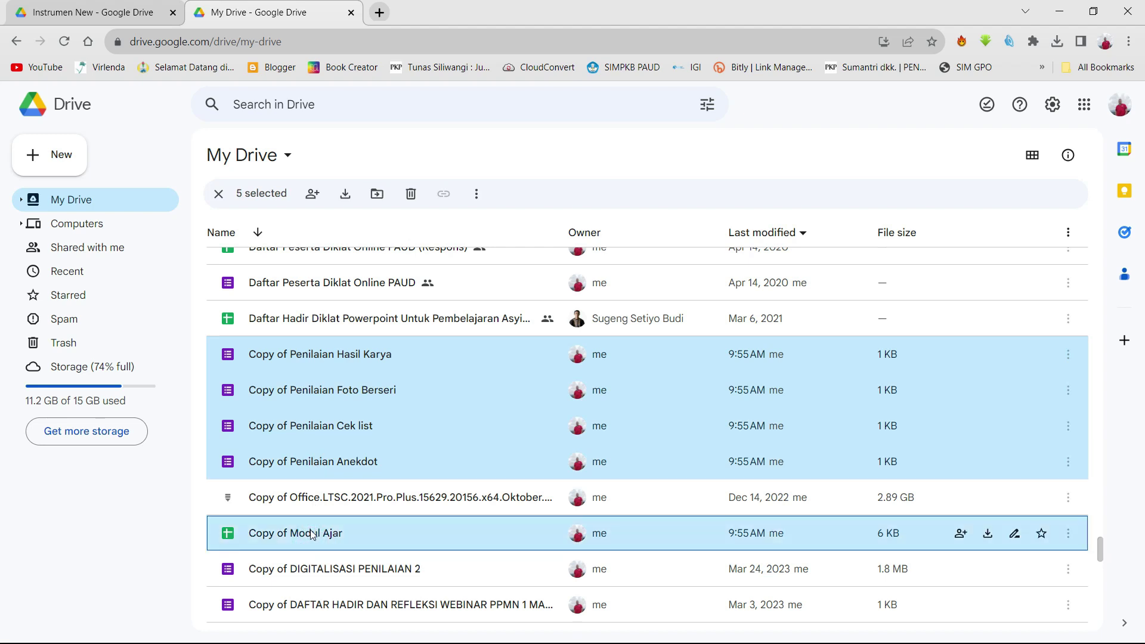
pyautogui.rightClick(346, 383)
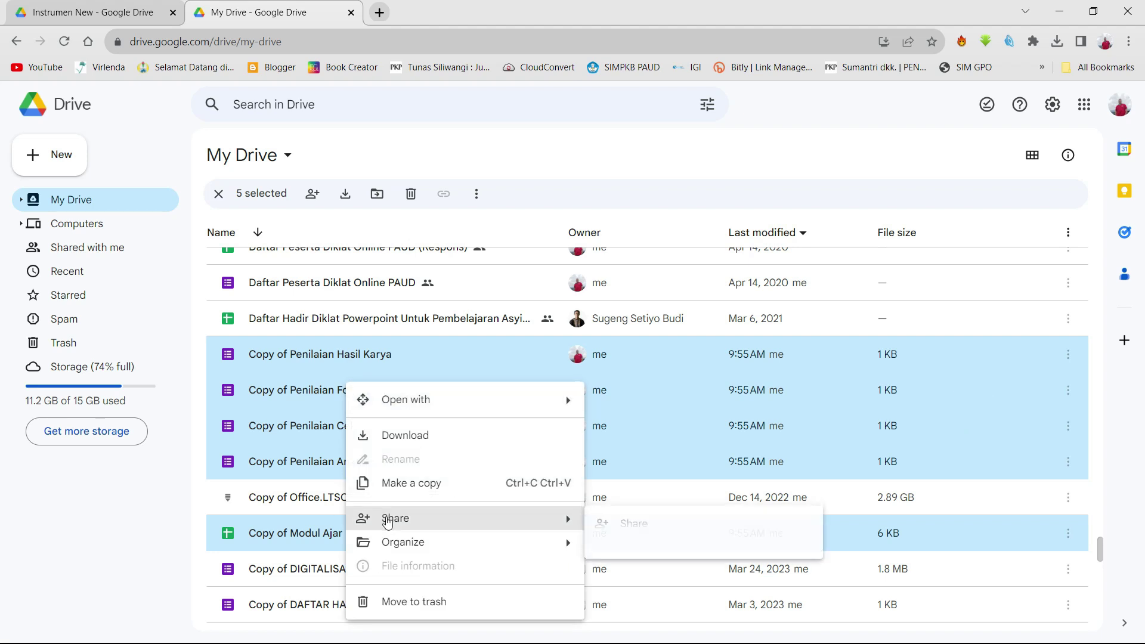
pyautogui.moveTo(400, 543)
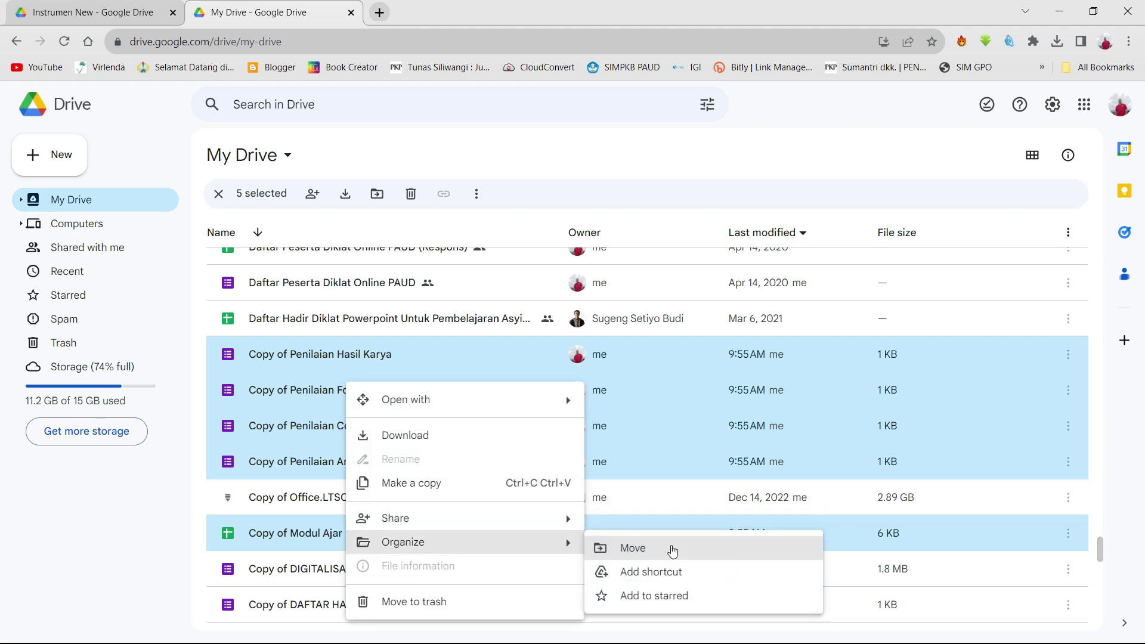
pyautogui.click(654, 547)
pyautogui.scroll(5, 656, 546)
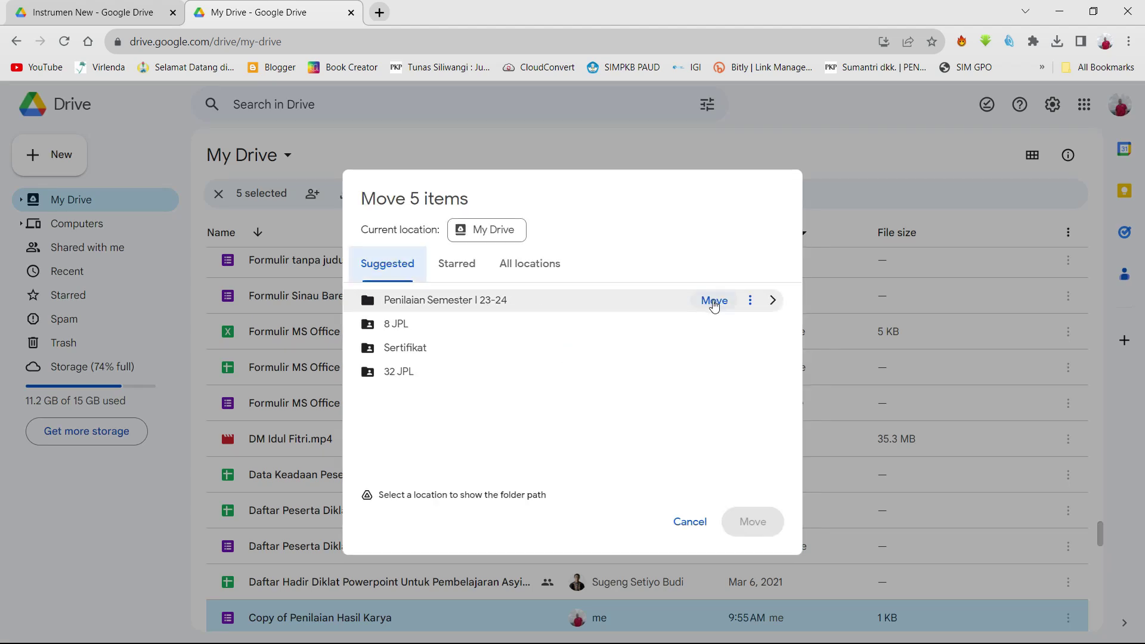
pyautogui.click(714, 301)
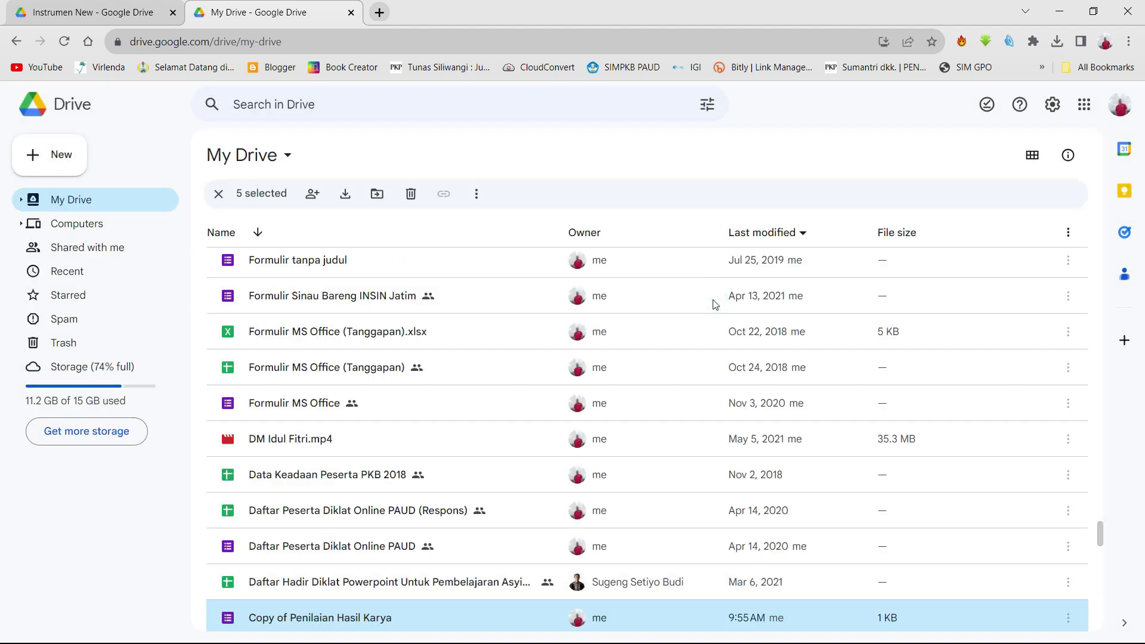
# Close the shared Instrumen New tab and open the Penilaian Semester I 23-24 folder in My Drive
pyautogui.scroll(5, 439, 336)
pyautogui.scroll(20, 439, 335)
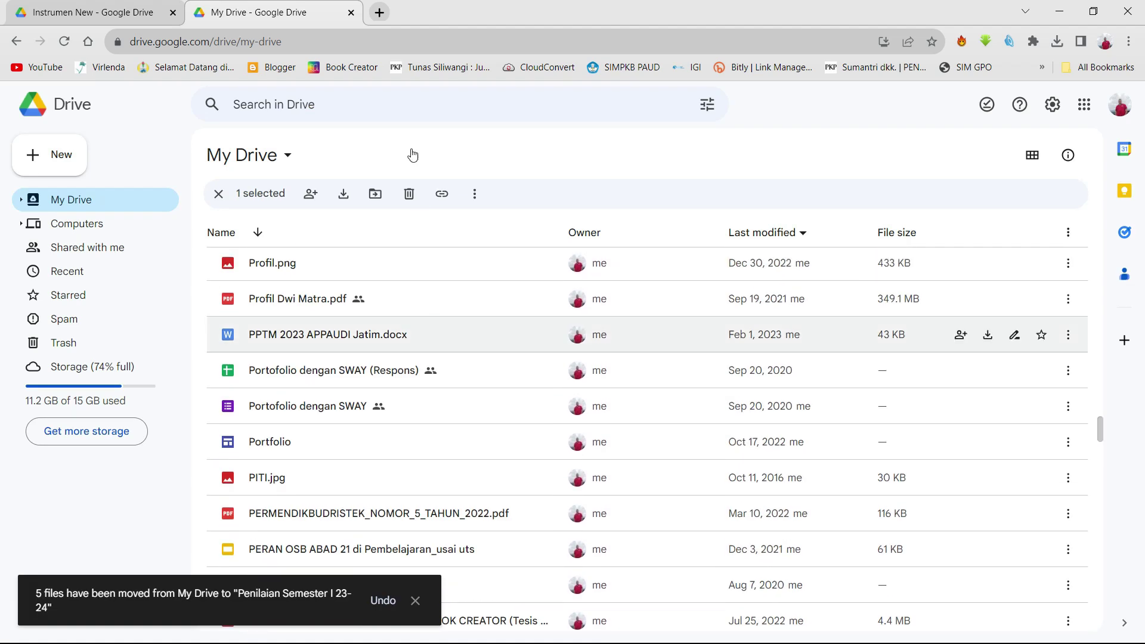
pyautogui.click(81, 12)
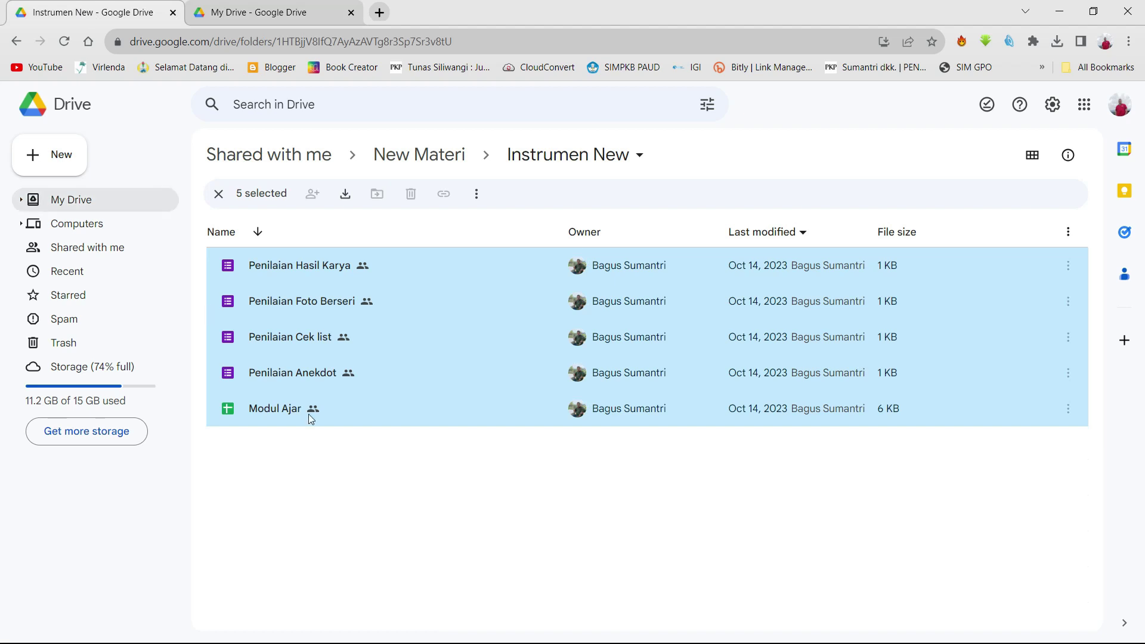
pyautogui.click(173, 12)
pyautogui.scroll(20, 448, 392)
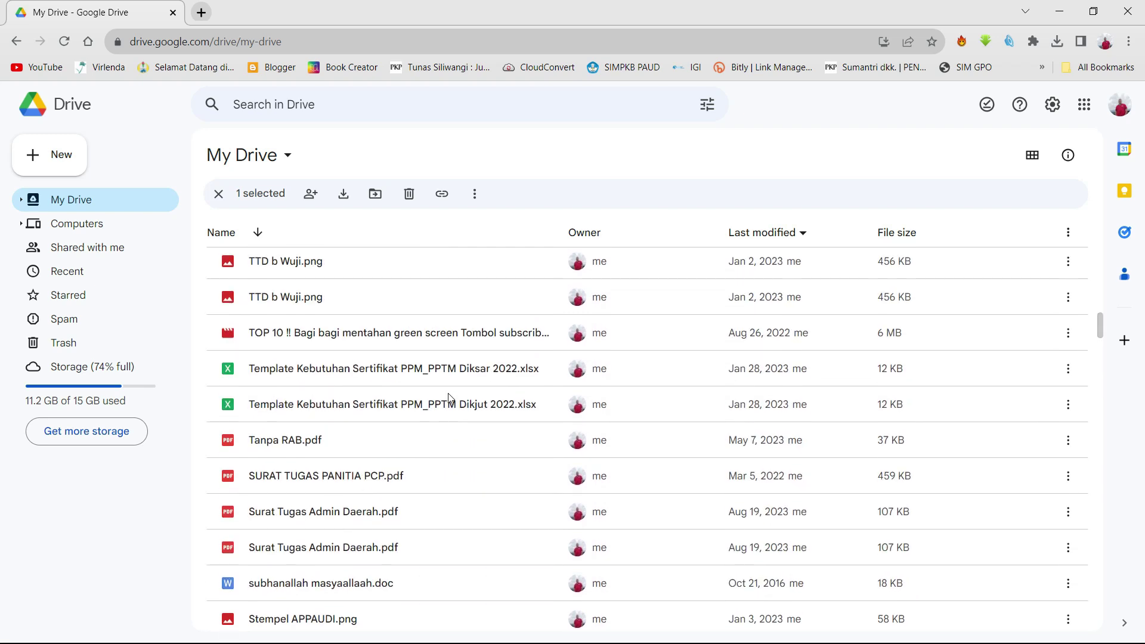
pyautogui.scroll(15, 449, 398)
pyautogui.scroll(5, 449, 399)
pyautogui.click(374, 428)
pyautogui.doubleClick(375, 428)
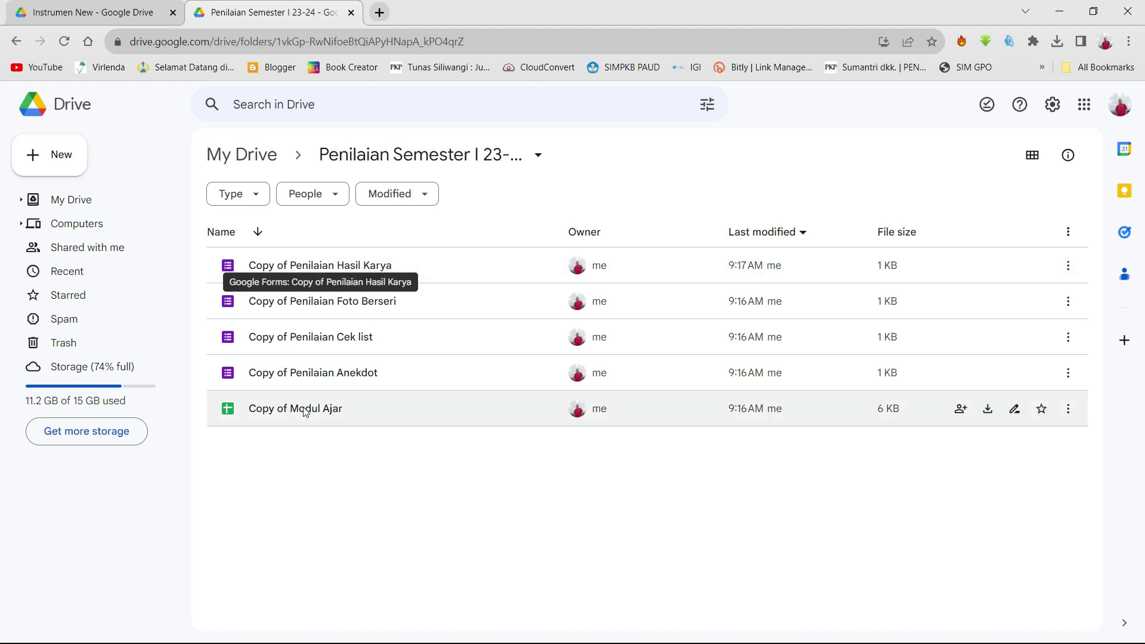
# Rename Copy of Penilaian Hasil Karya as "Penilaian Hasil Karya"
pyautogui.rightClick(301, 267)
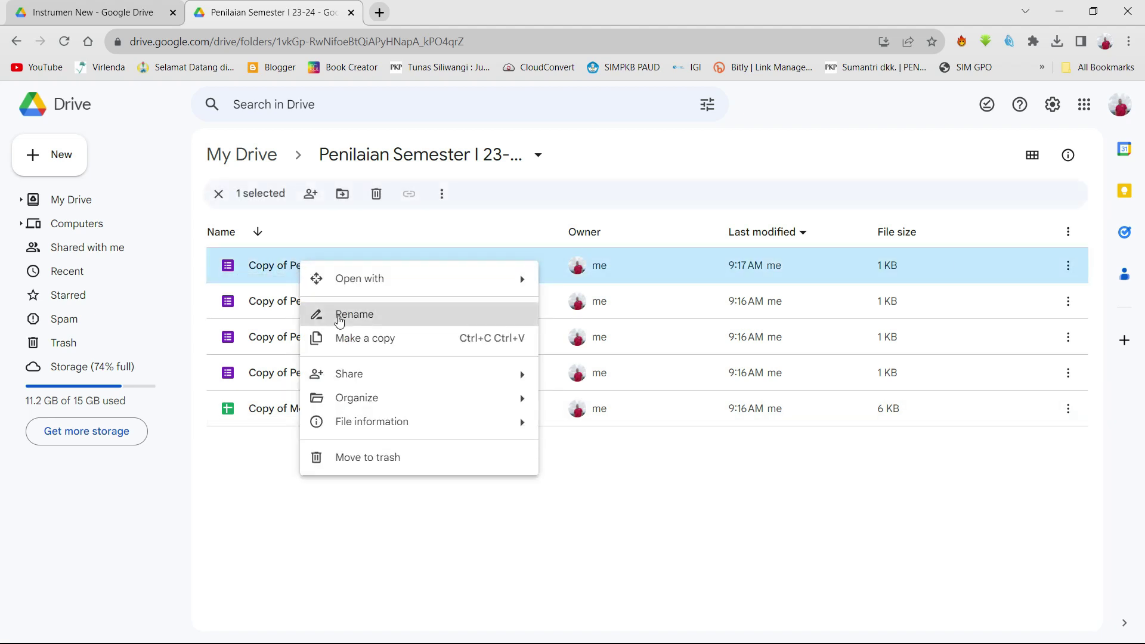
pyautogui.click(338, 315)
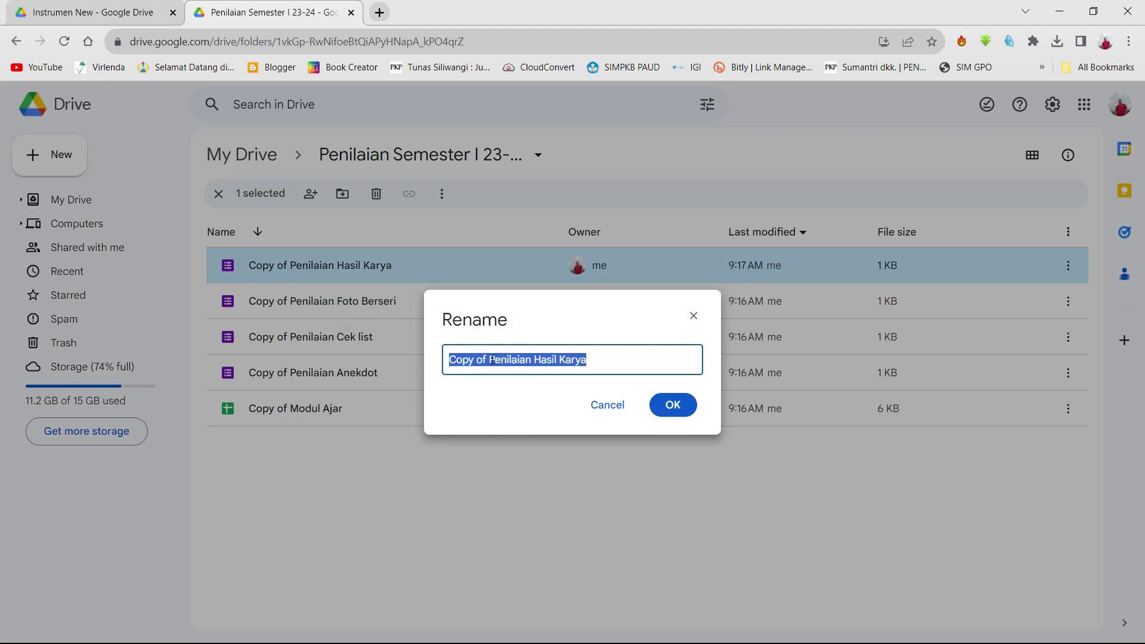
pyautogui.click(450, 361)
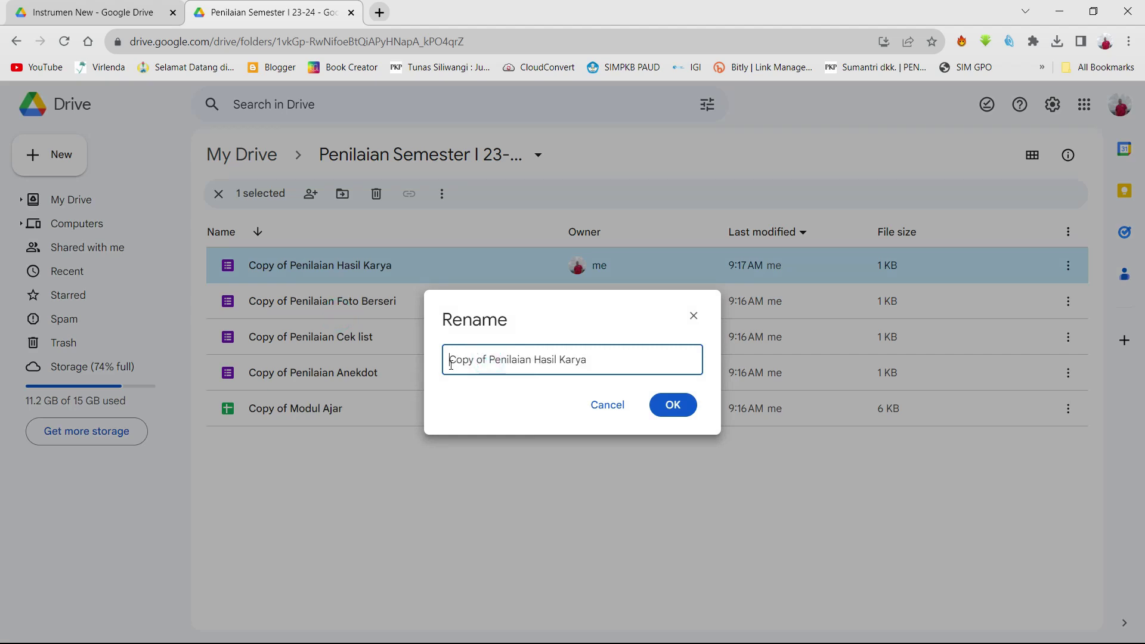
pyautogui.moveTo(451, 361); pyautogui.dragTo(492, 363)
pyautogui.press('BackSpace')
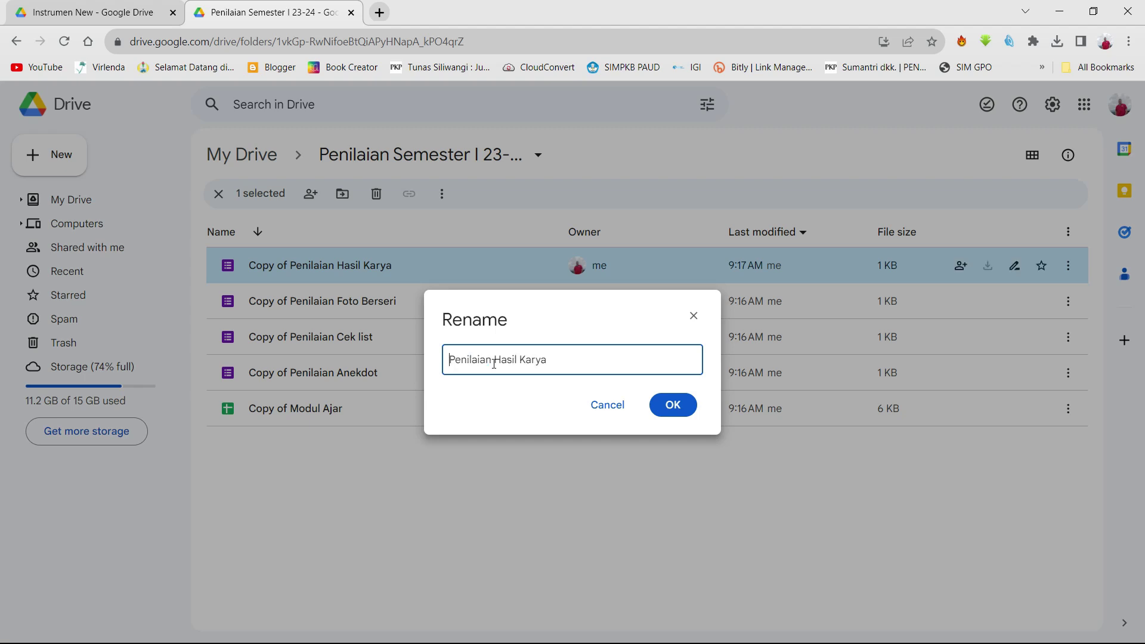
pyautogui.click(672, 405)
# Rename Copy of Penilaian Foto Berseri as "Penilaian Foto Berseri"
pyautogui.click(326, 307)
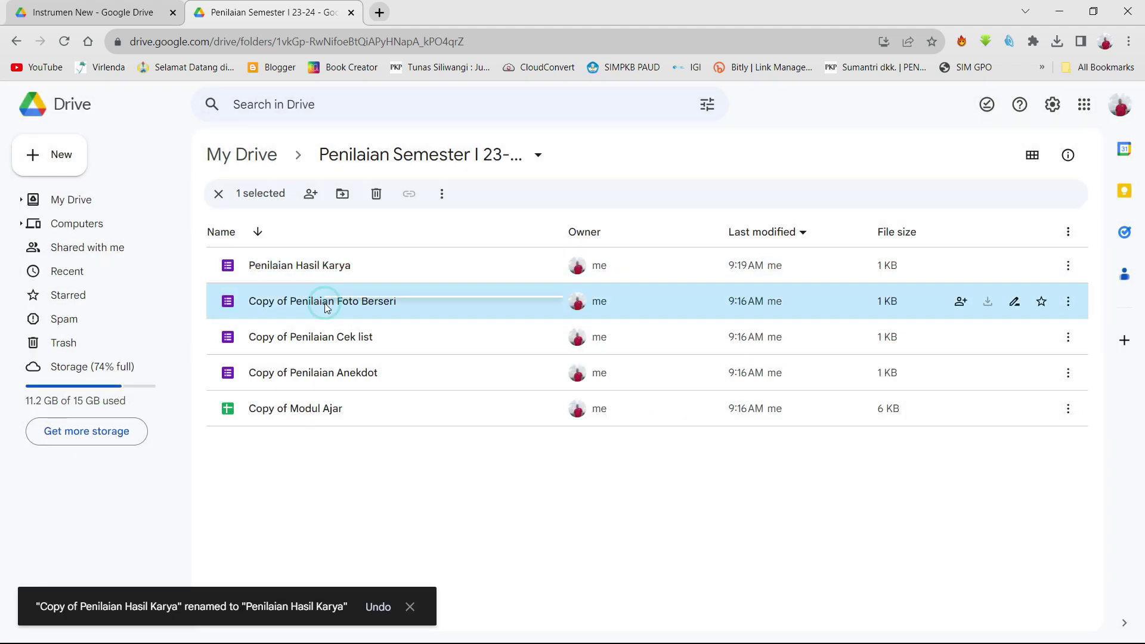
pyautogui.rightClick(325, 305)
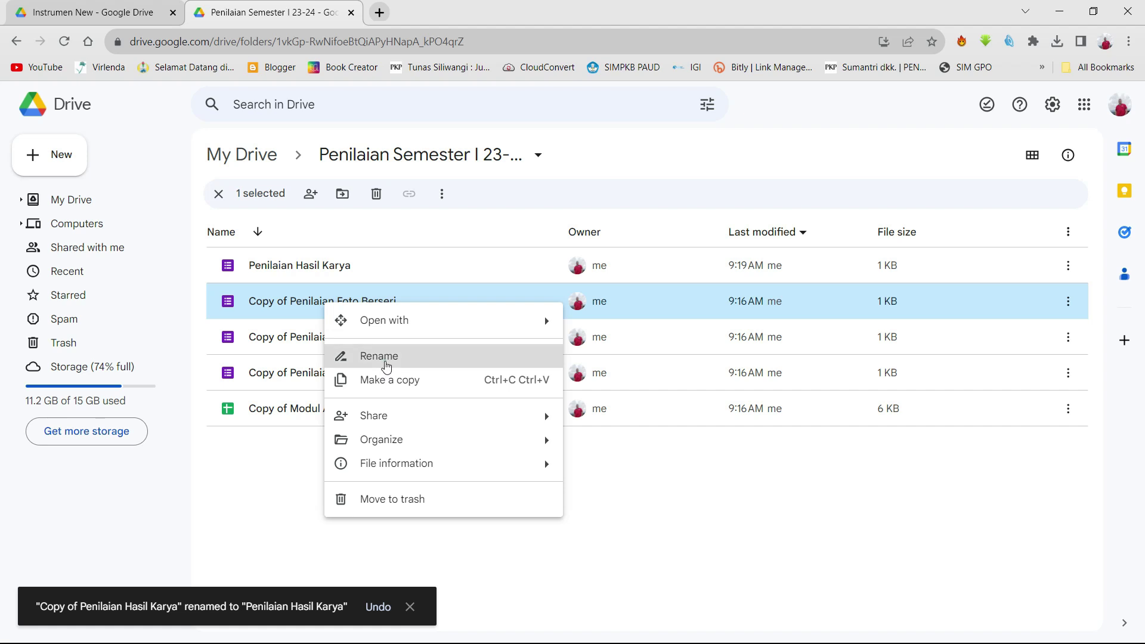
pyautogui.click(376, 357)
pyautogui.click(450, 359)
pyautogui.moveTo(449, 360); pyautogui.dragTo(490, 362)
pyautogui.press('BackSpace')
pyautogui.click(689, 408)
# Rename Copy of Penilaian Cek list as "Penilaian Cek list"
pyautogui.rightClick(298, 341)
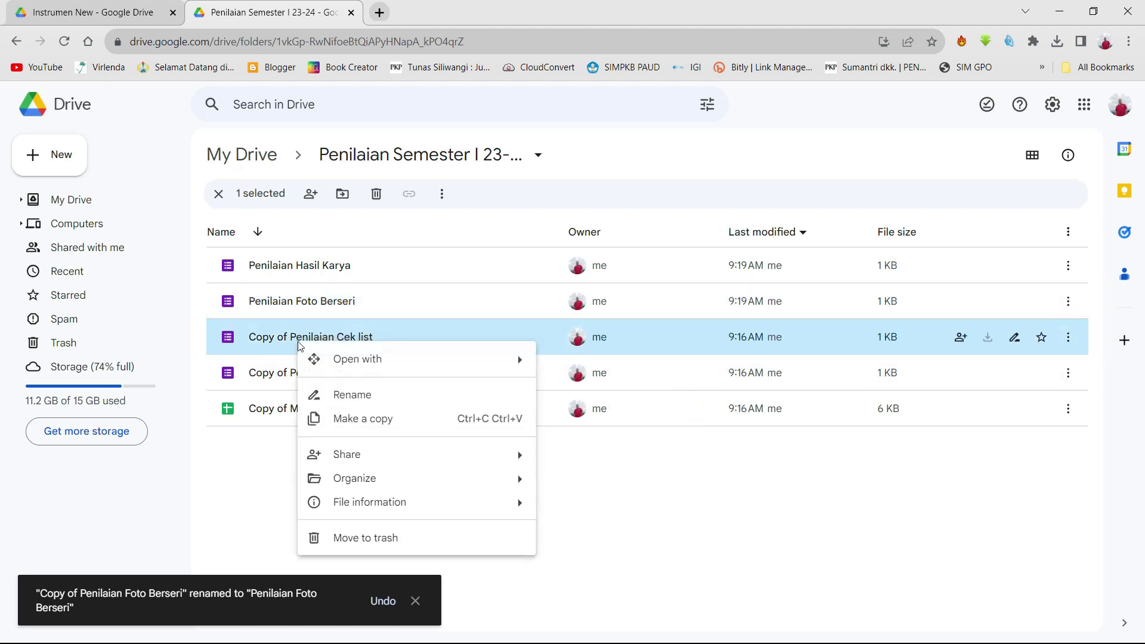
pyautogui.click(349, 391)
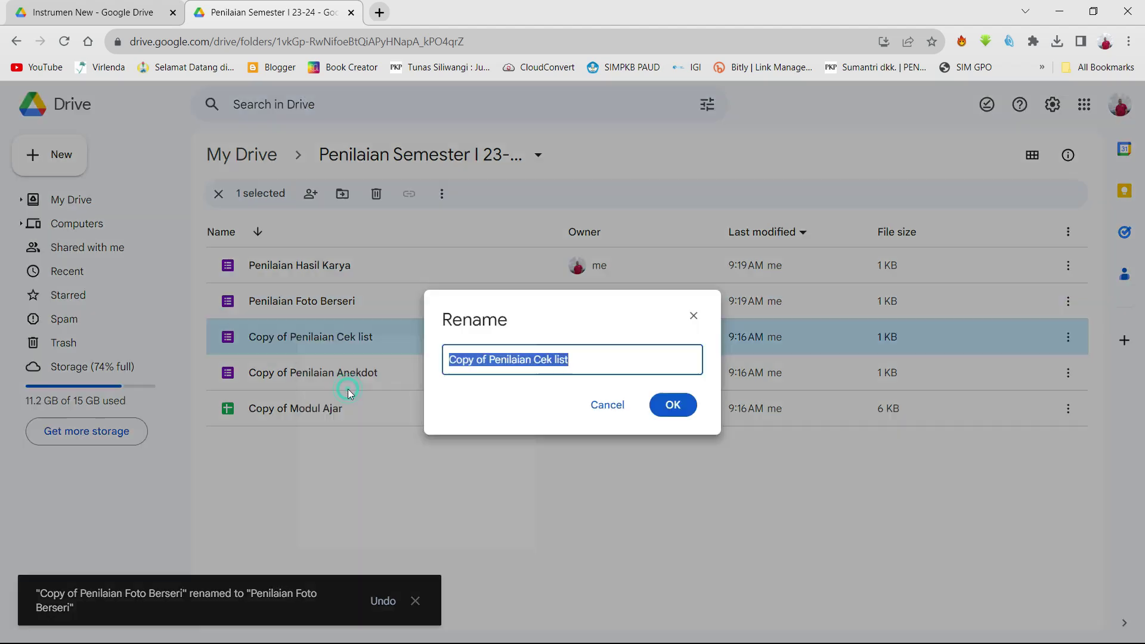
pyautogui.click(448, 360)
pyautogui.moveTo(448, 361); pyautogui.dragTo(488, 360)
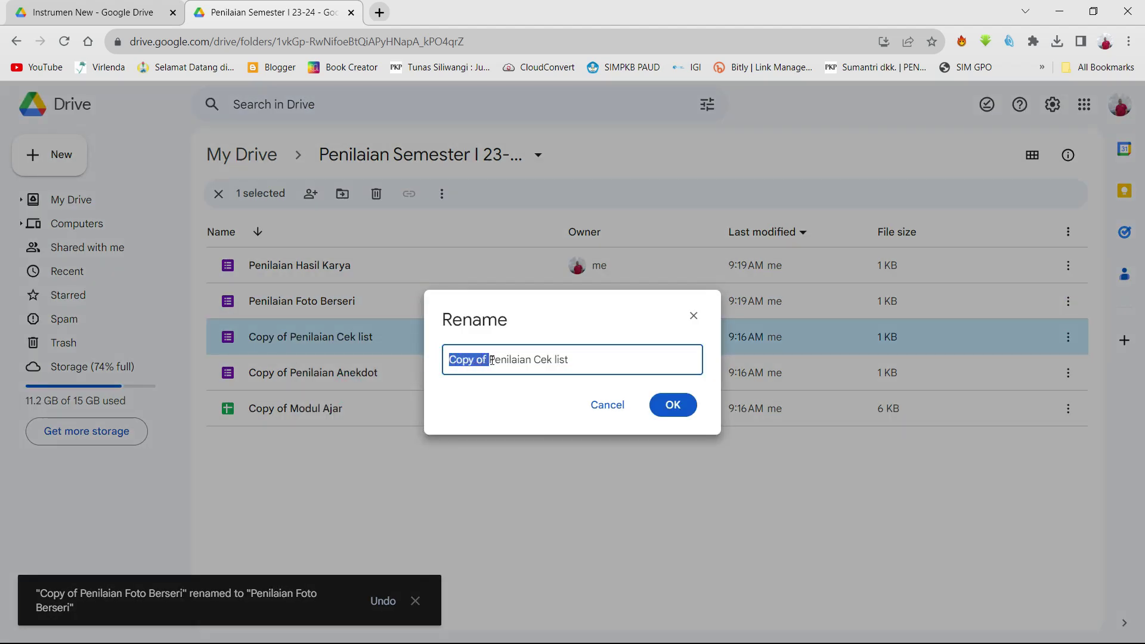
pyautogui.press('BackSpace')
pyautogui.click(673, 406)
# Rename Copy of Penilaian Anekdot as "Penilaian Anekdot"
pyautogui.click(323, 376)
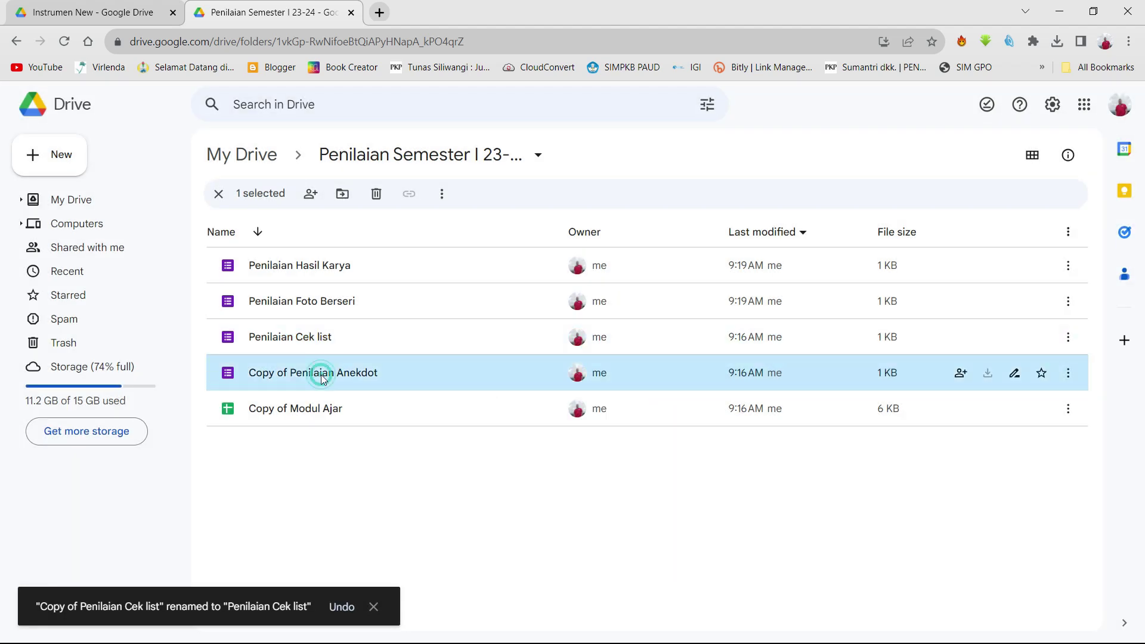
pyautogui.rightClick(322, 376)
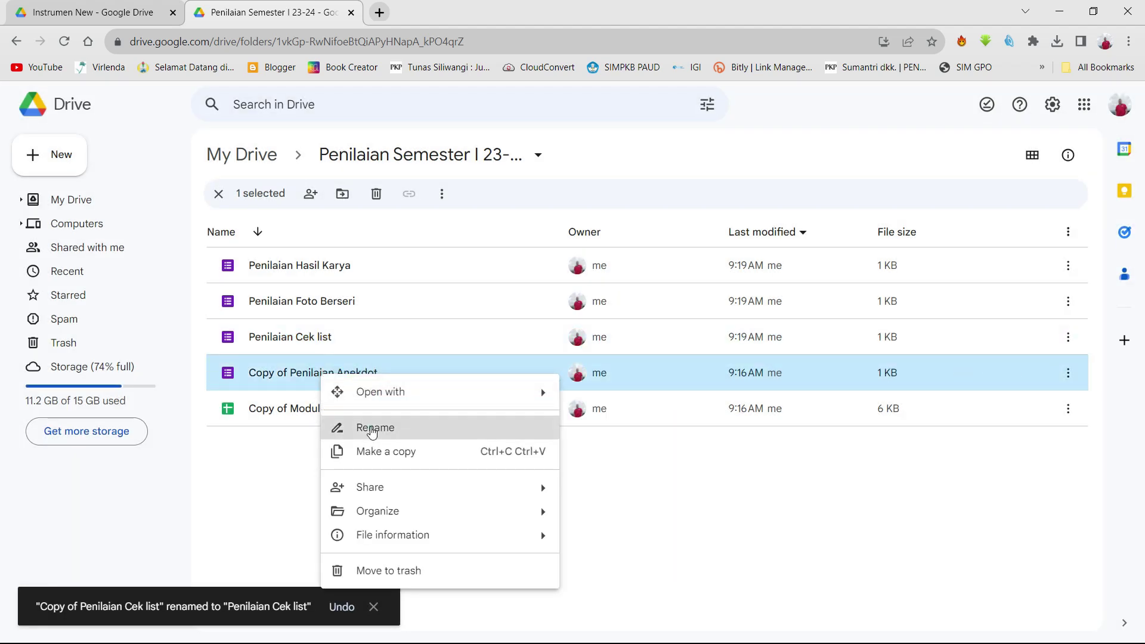
pyautogui.click(371, 429)
pyautogui.click(448, 360)
pyautogui.hotkey('ctrl', 'shift', 'Right')
pyautogui.hotkey('ctrl', 'shift', 'Right')
pyautogui.press('BackSpace')
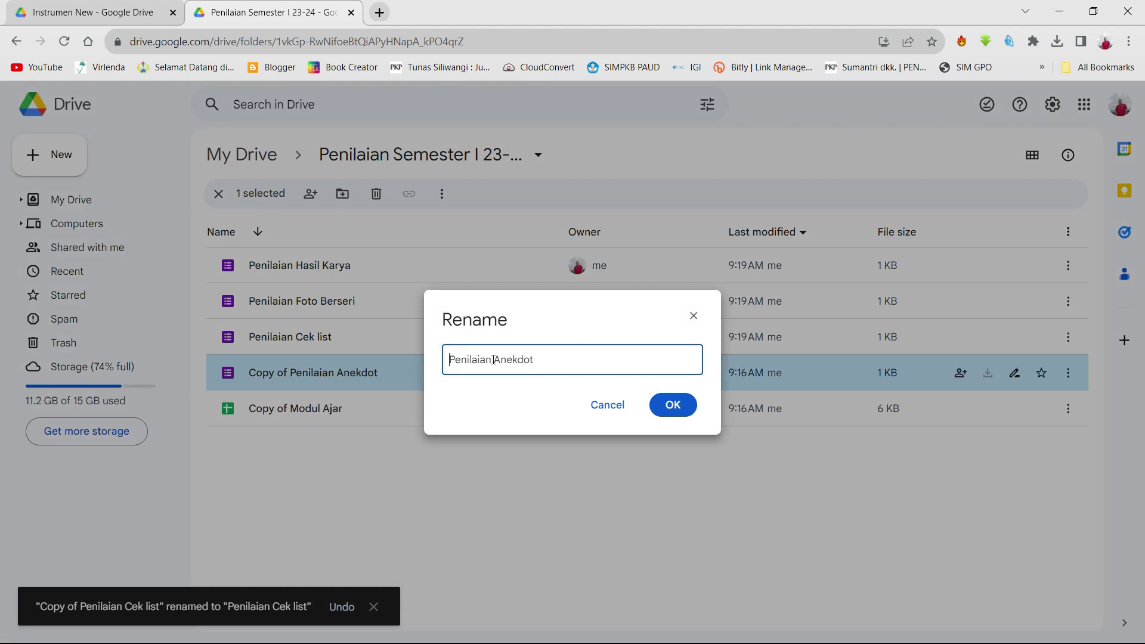
pyautogui.click(672, 405)
# Rename the spreadsheet Copy of Modul Ajar as "Modul Ajar"
pyautogui.click(288, 409)
pyautogui.rightClick(288, 409)
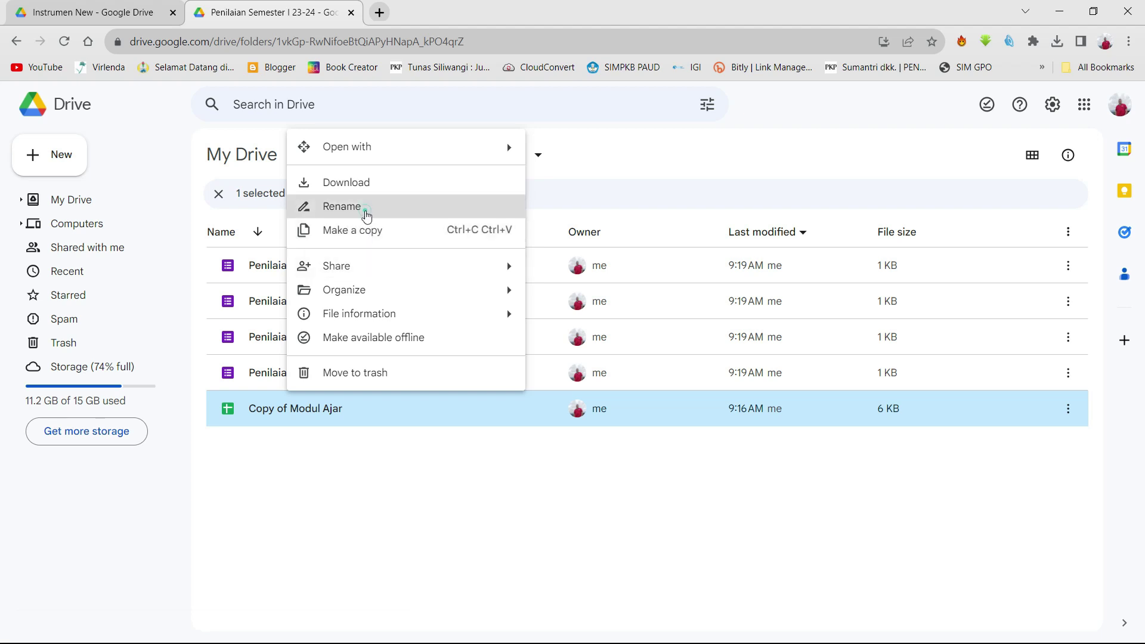
pyautogui.click(365, 210)
pyautogui.click(484, 361)
pyautogui.moveTo(488, 359); pyautogui.dragTo(429, 358)
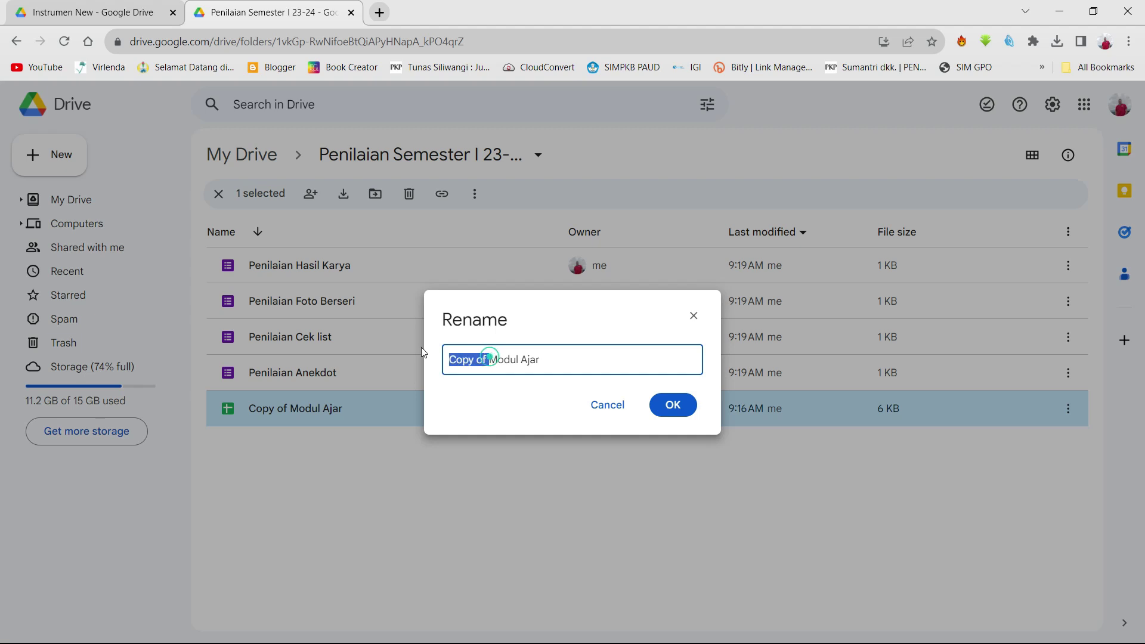
pyautogui.press('BackSpace')
pyautogui.click(665, 400)
pyautogui.click(314, 449)
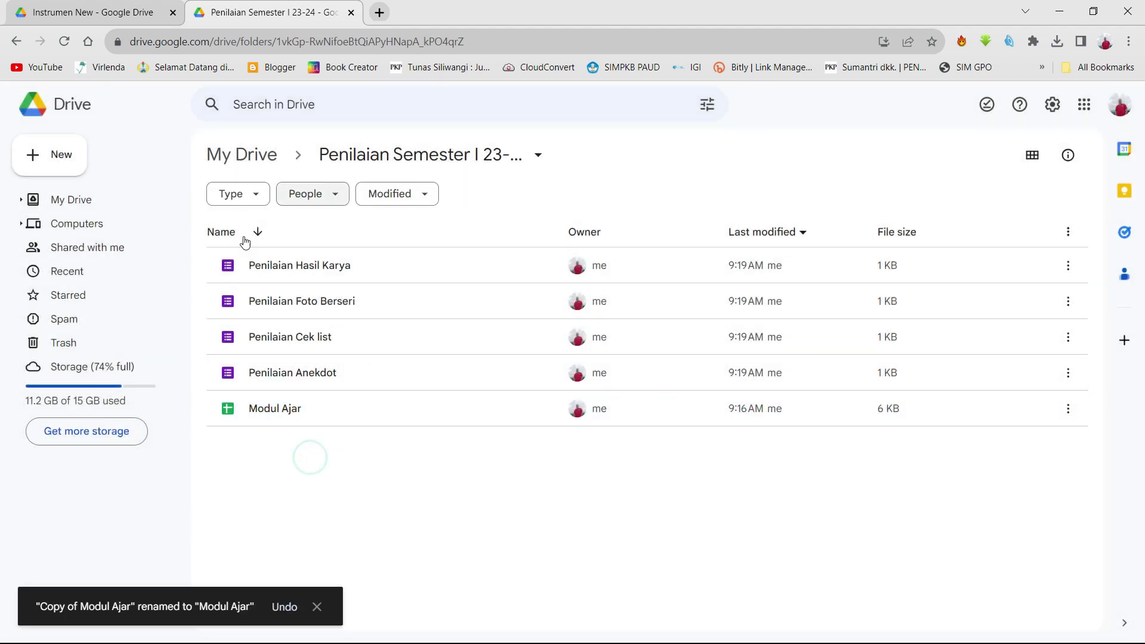
# Create a new folder named "Transportasi" inside Penilaian Semester I 23-24
pyautogui.click(71, 163)
pyautogui.click(108, 160)
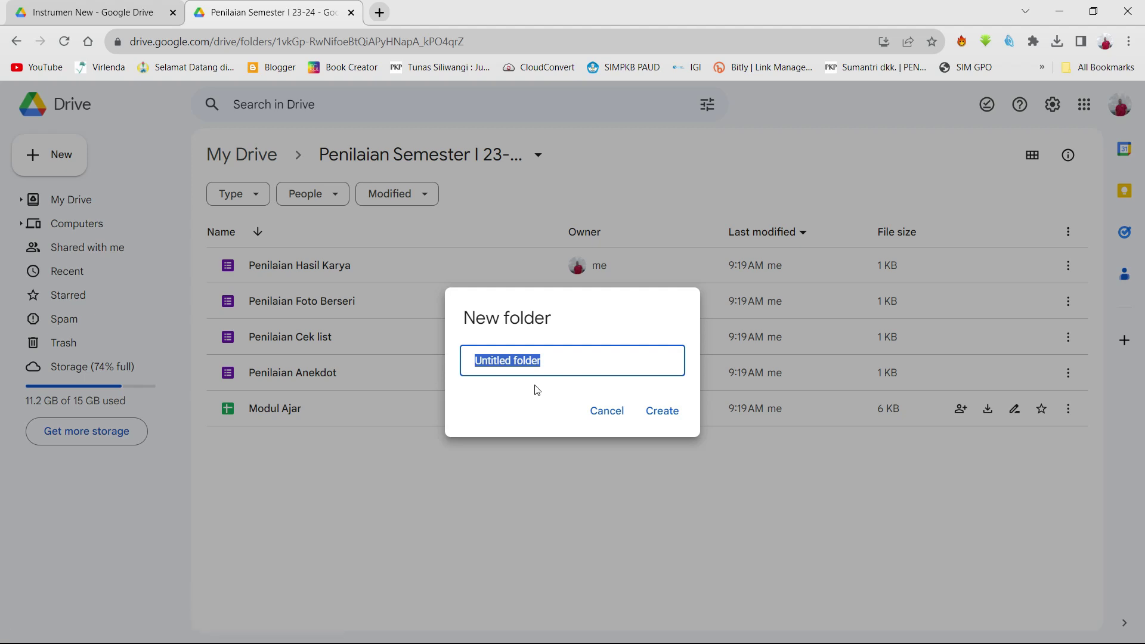
pyautogui.write('Transportasi')
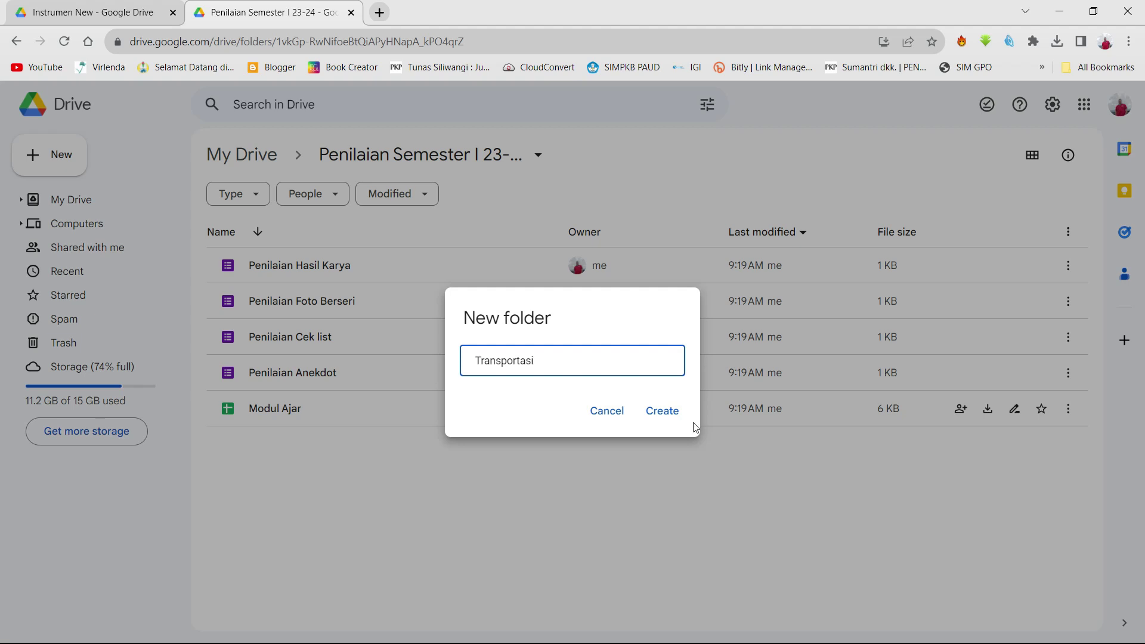
pyautogui.click(660, 412)
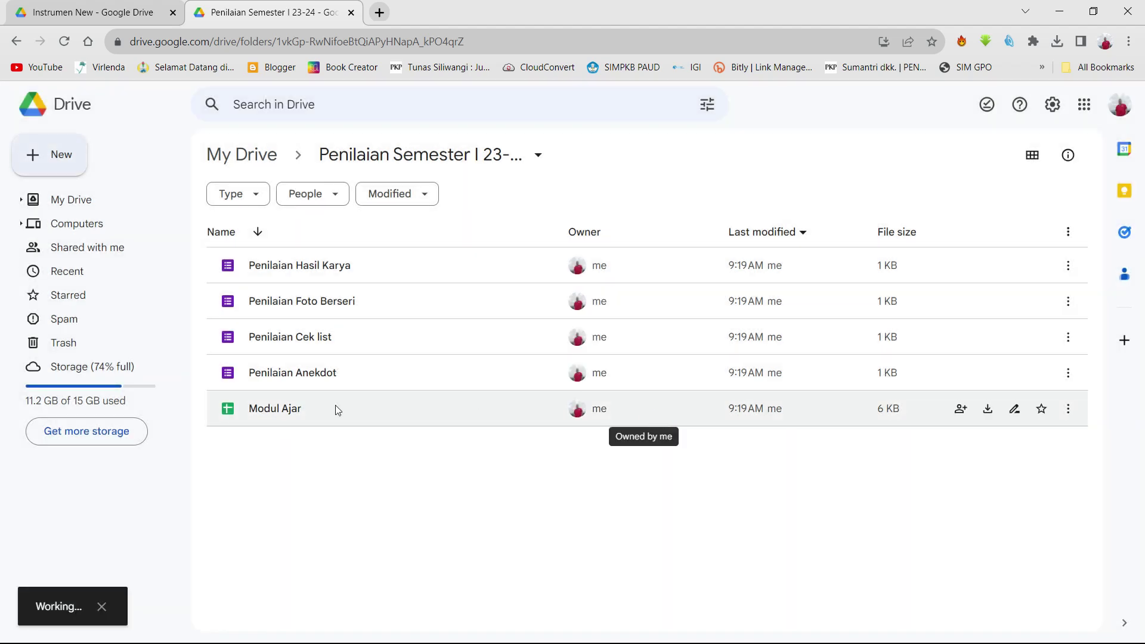
# Make copies of the four Penilaian forms and the Modul Ajar sheet in Penilaian Semester I 23-24
pyautogui.click(298, 276)
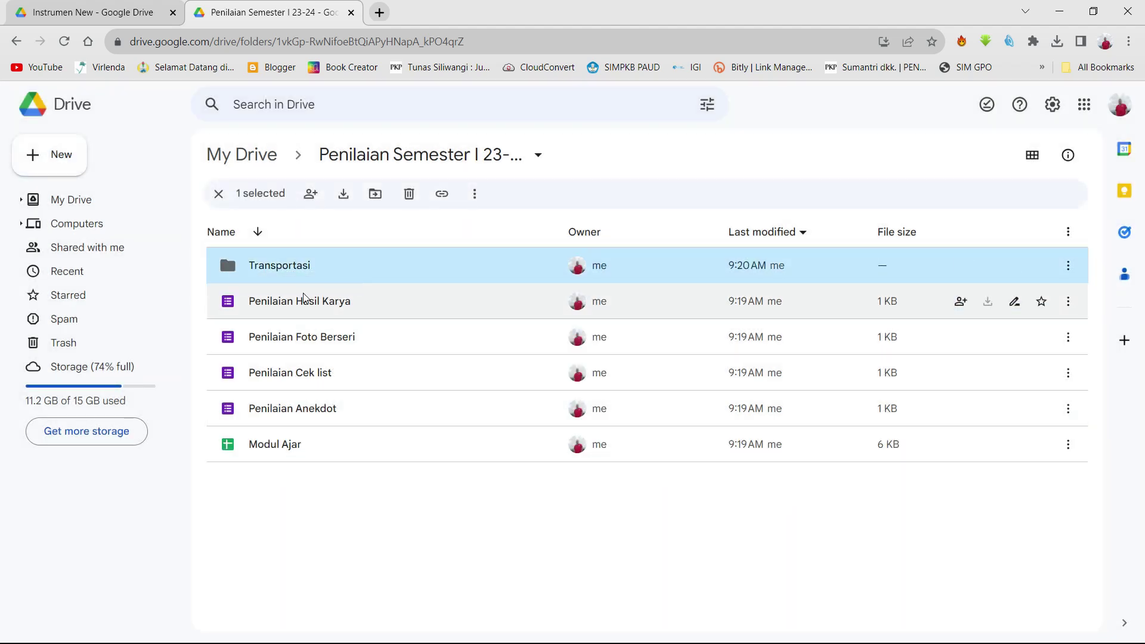
pyautogui.moveTo(302, 490); pyautogui.dragTo(290, 296)
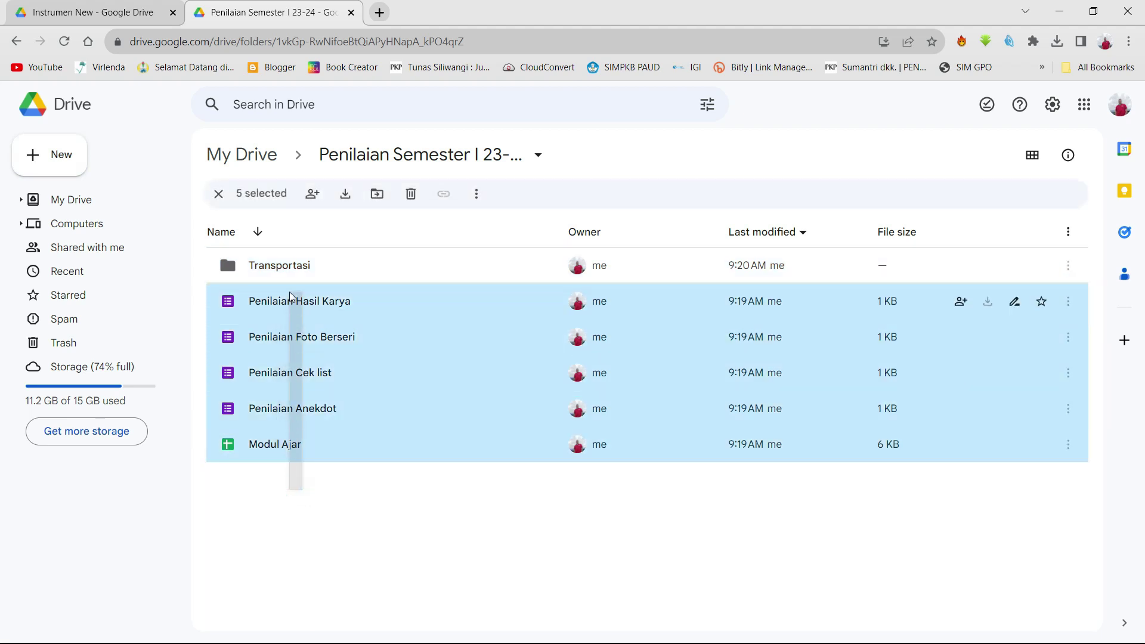
pyautogui.rightClick(304, 311)
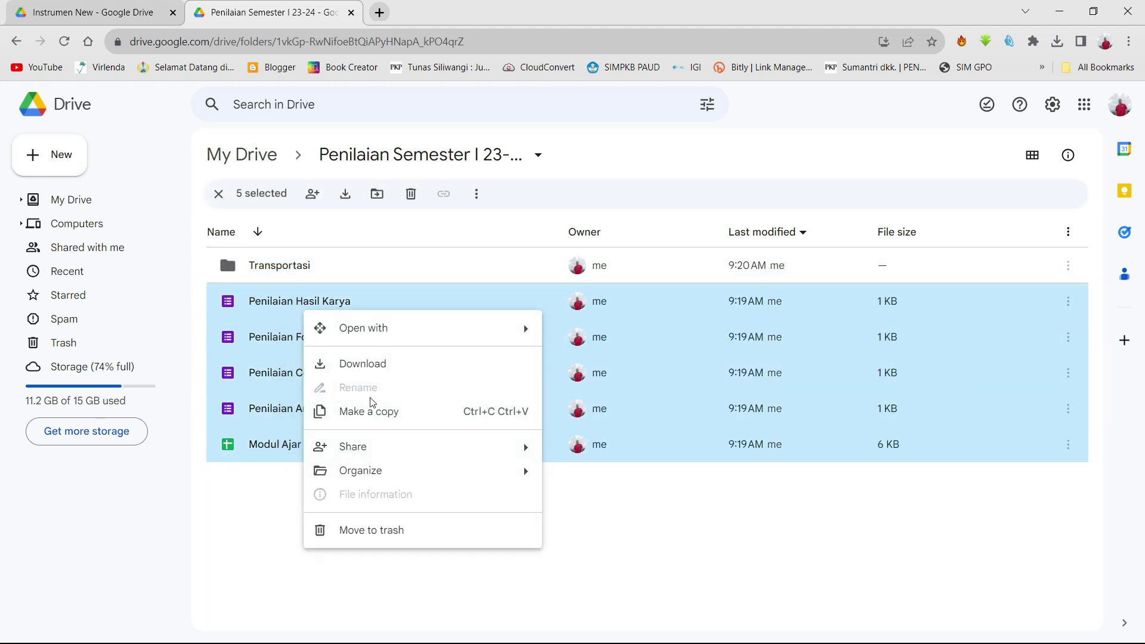
pyautogui.click(373, 410)
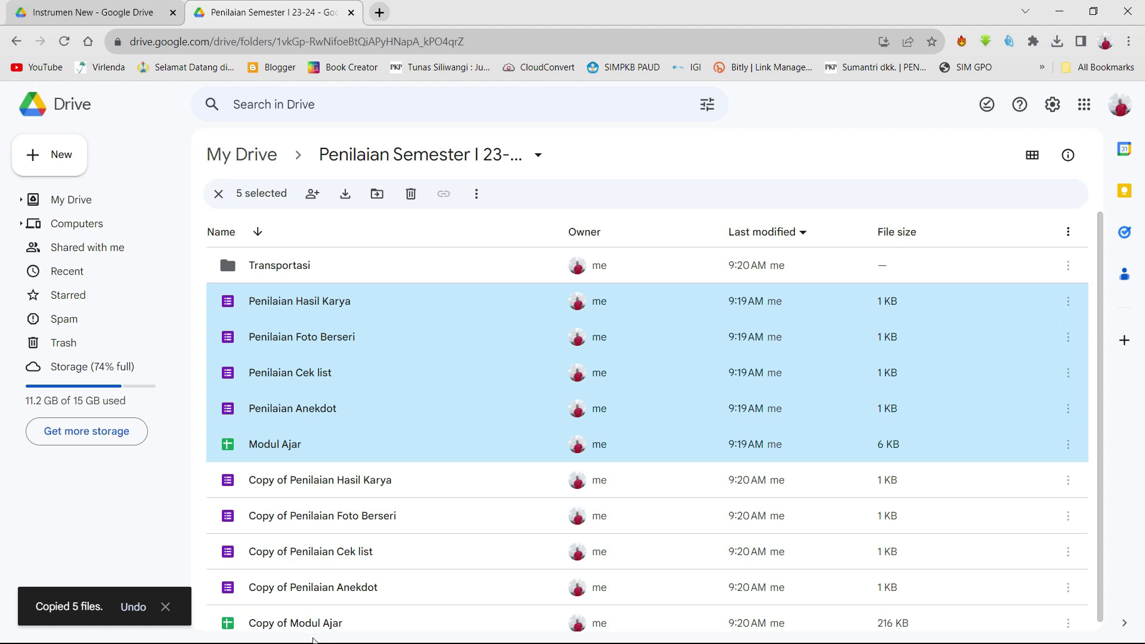
# Move the five new copies, from Copy of Penilaian Hasil Karya to Copy of Modul Ajar, into the Transportasi folder
pyautogui.click(301, 478)
pyautogui.keyDown('shift'); pyautogui.click(280, 625); pyautogui.keyUp('shift')
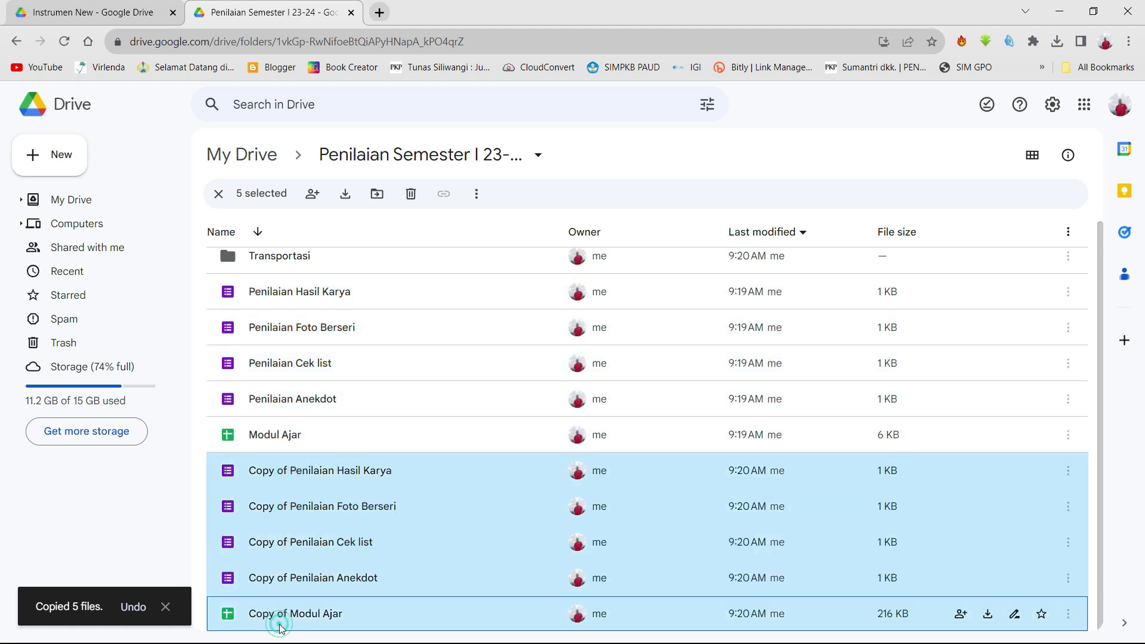
pyautogui.rightClick(300, 476)
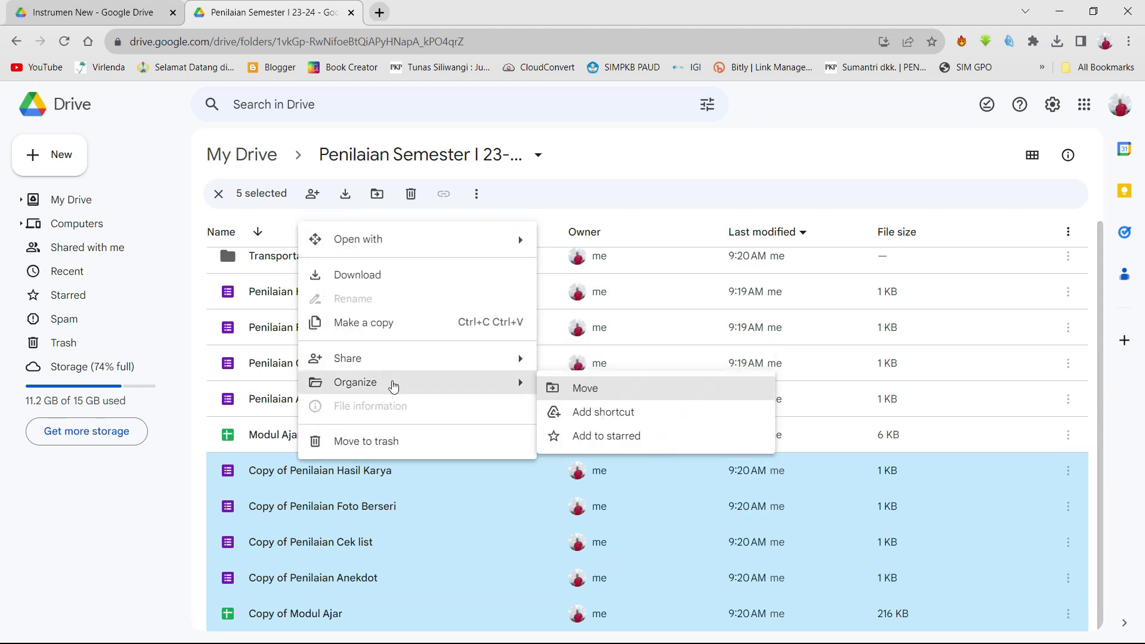
pyautogui.click(594, 391)
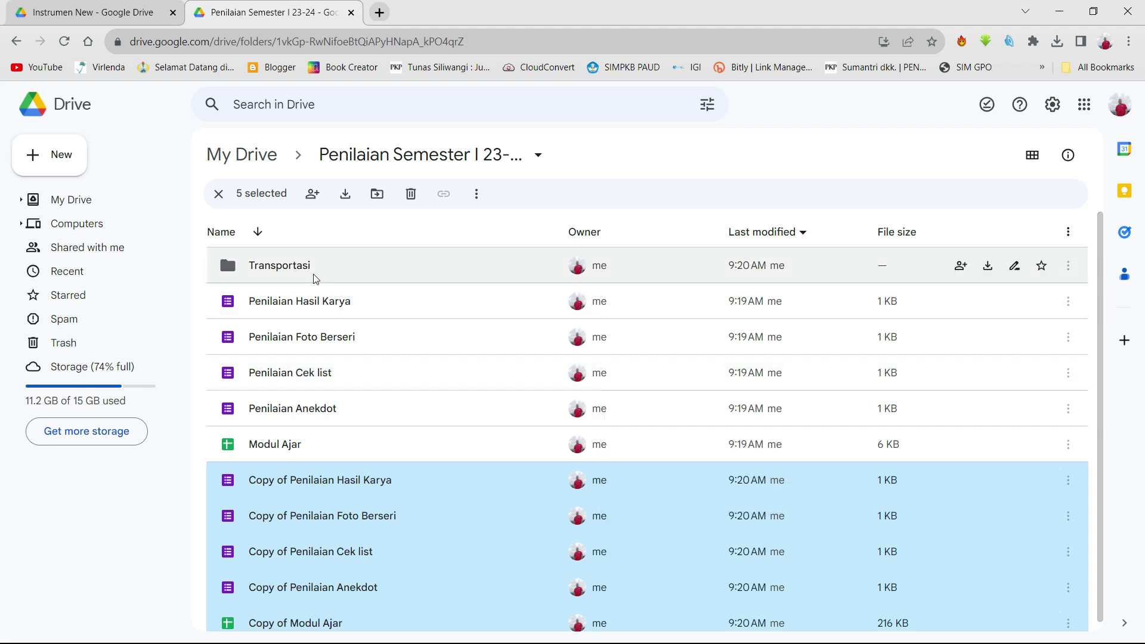
pyautogui.press('z')
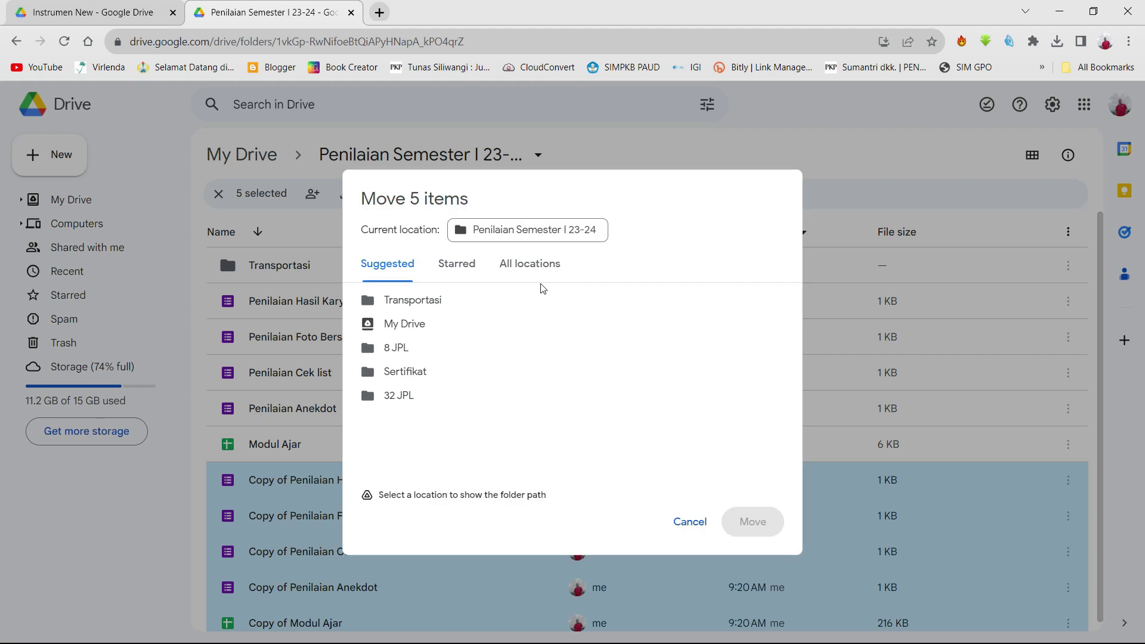
pyautogui.click(418, 299)
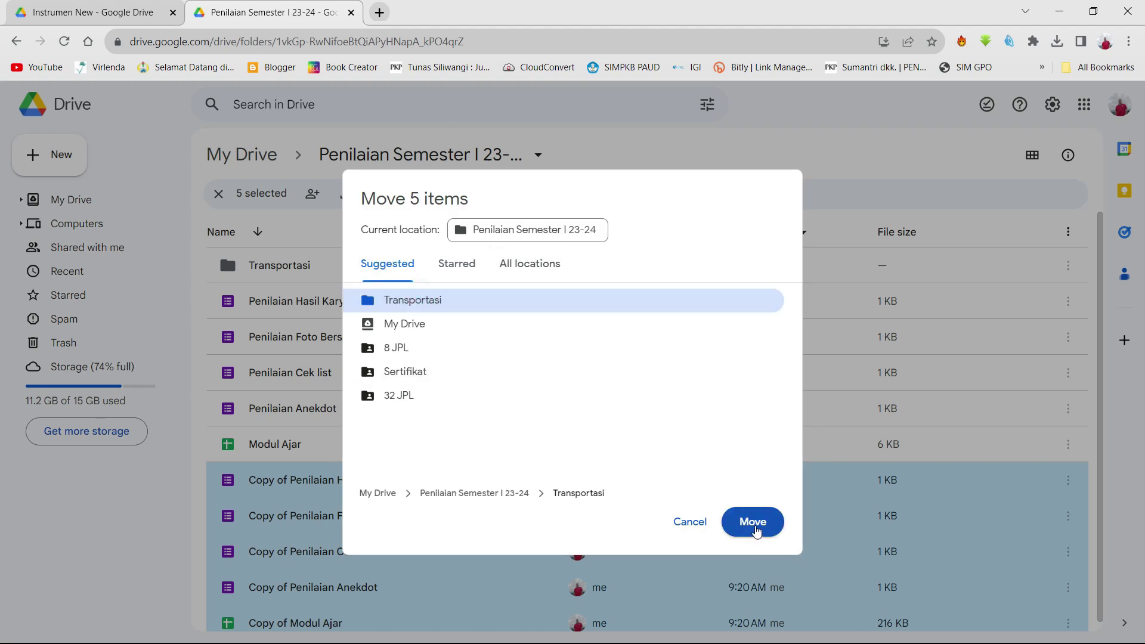
pyautogui.click(735, 519)
# Open Copy of Modul Ajar from the Transportasi folder and go to its Tujuan Pembelajaran section
pyautogui.doubleClick(298, 267)
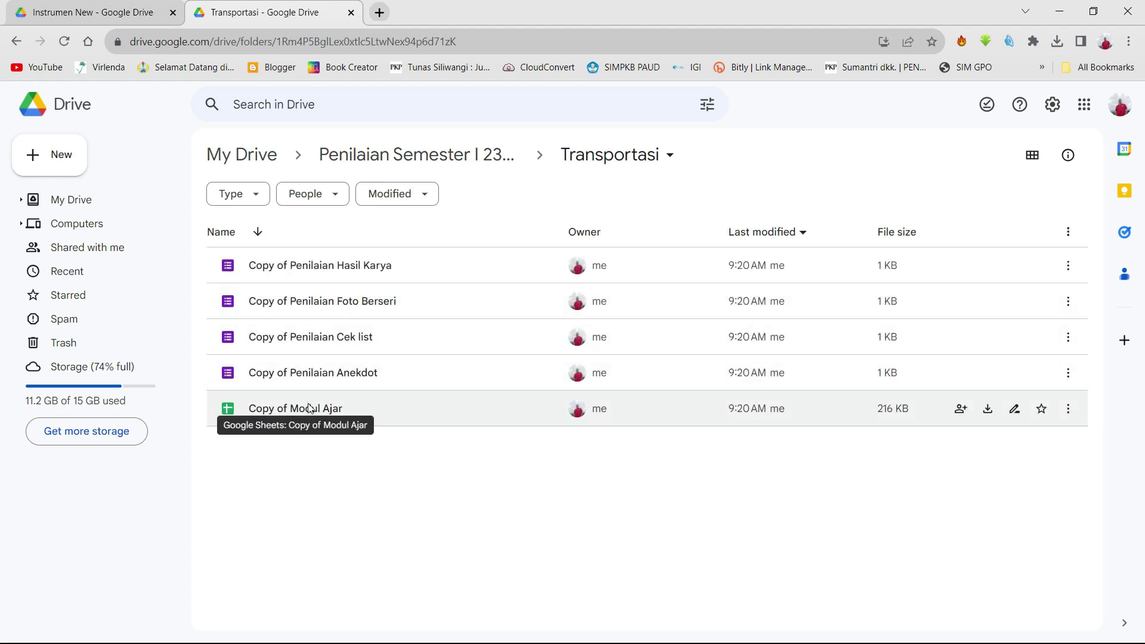
pyautogui.doubleClick(310, 408)
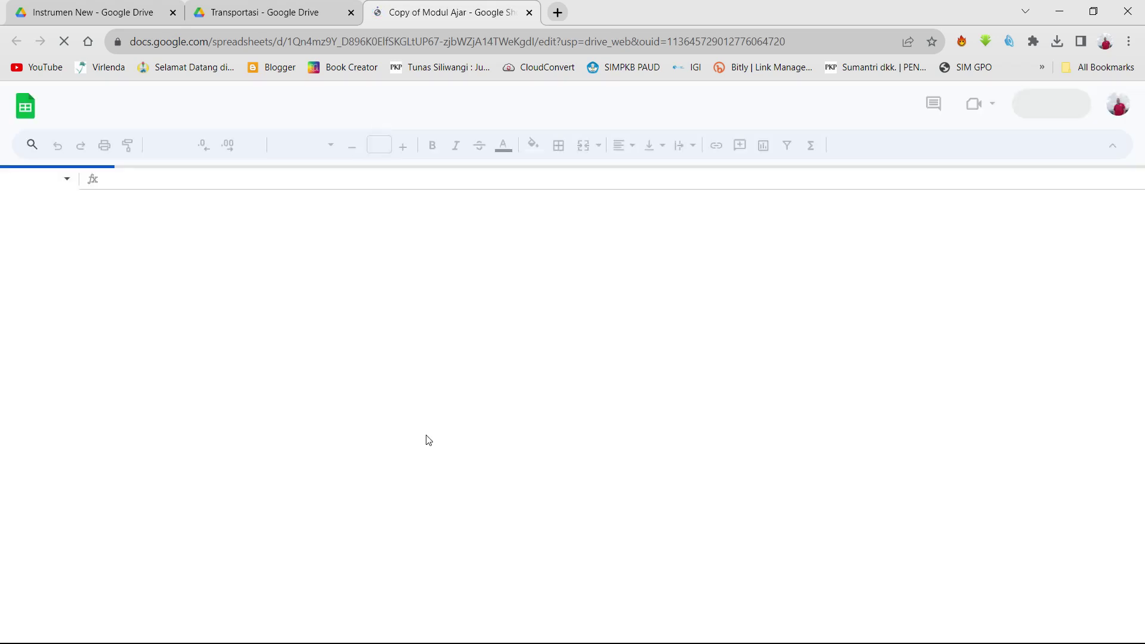
pyautogui.scroll(-10, 370, 464)
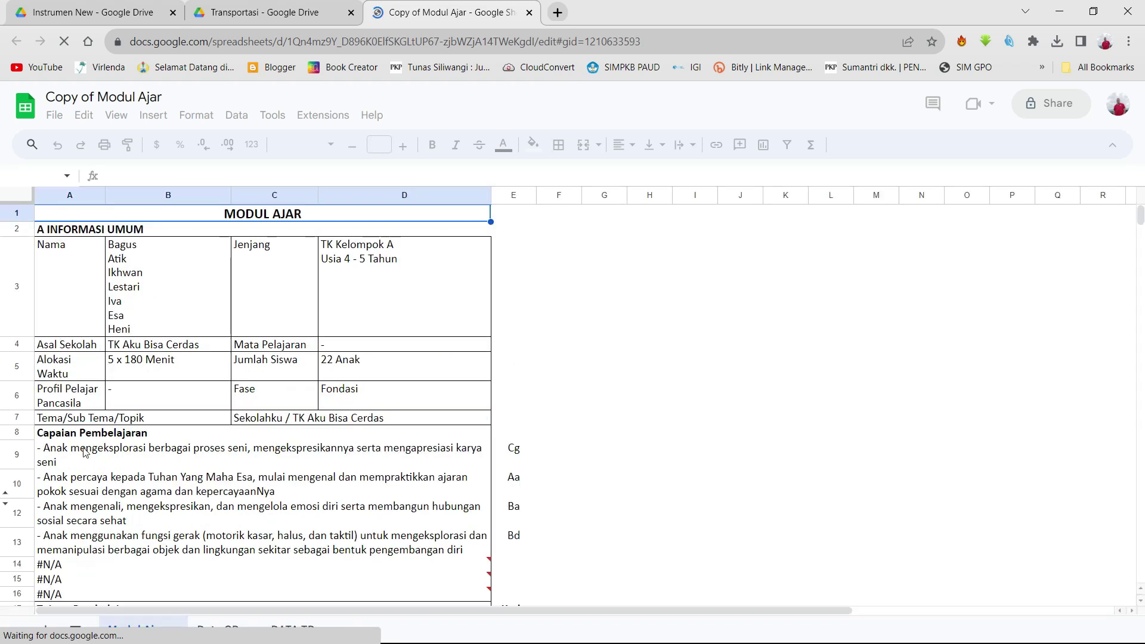
pyautogui.scroll(-4, 86, 454)
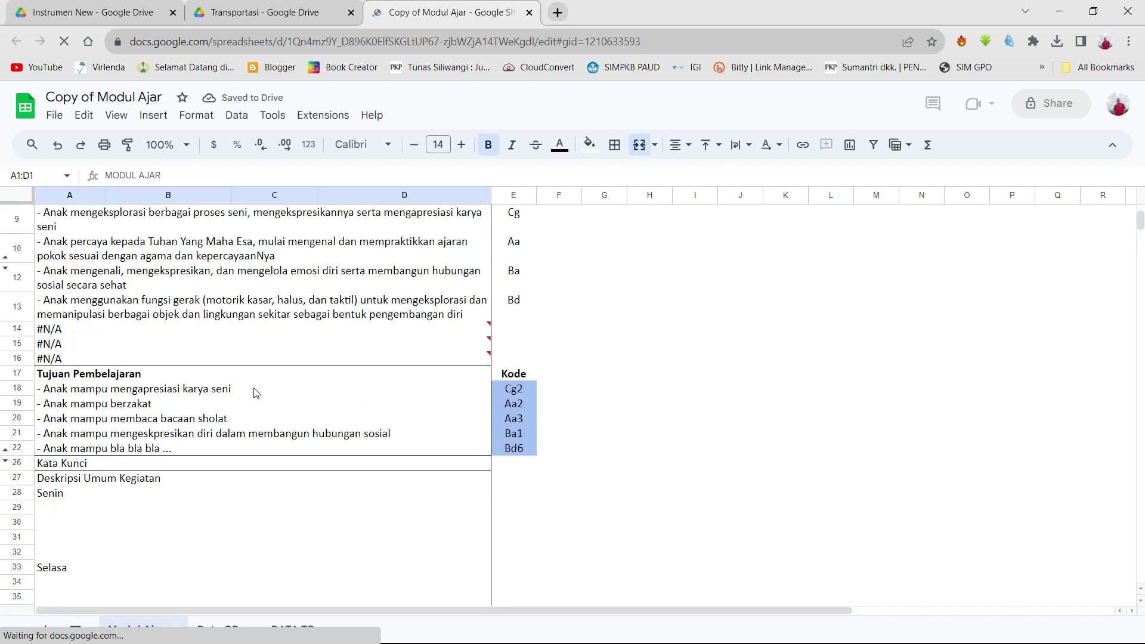
# Unhide the hidden rows between rows 22 and 26 on the Modul Ajar sheet
pyautogui.click(25, 448)
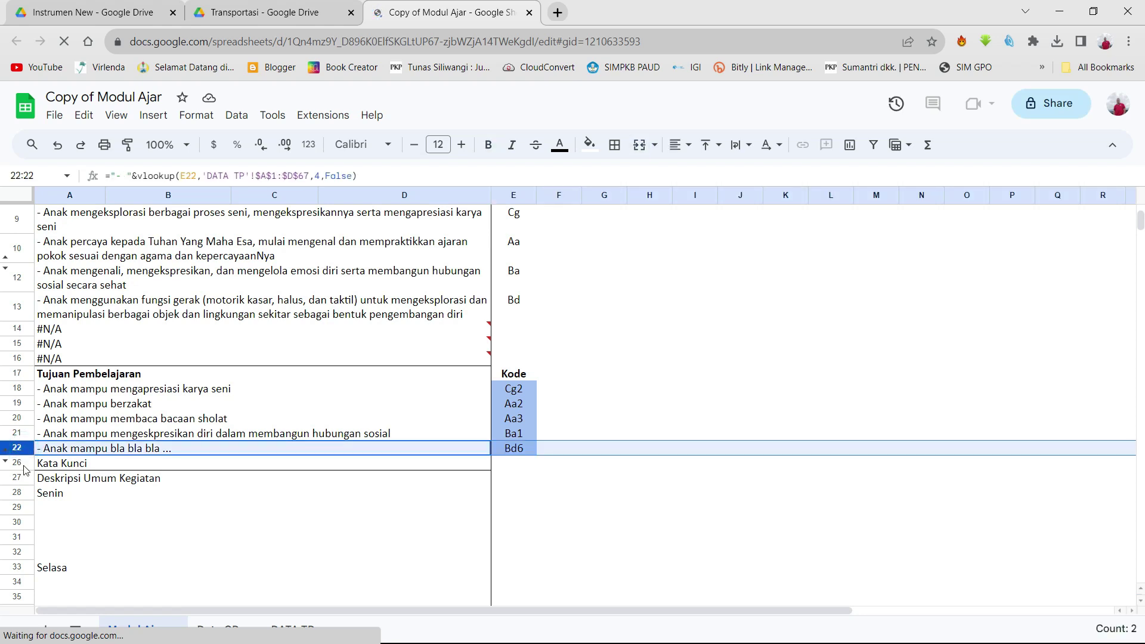
pyautogui.keyDown('shift'); pyautogui.click(24, 466); pyautogui.keyUp('shift')
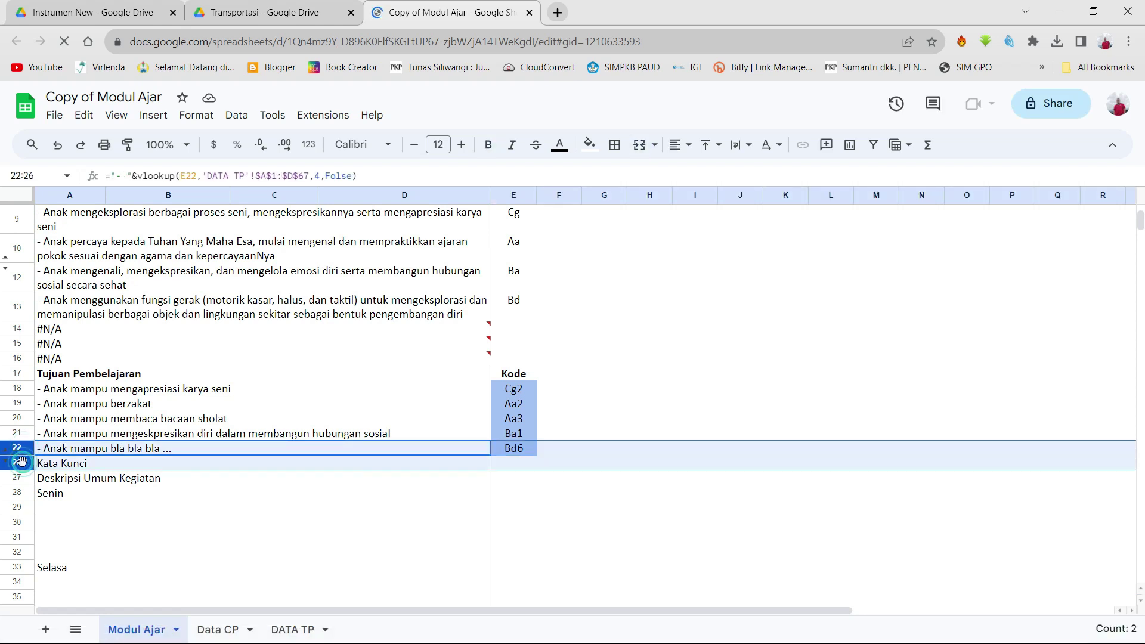
pyautogui.rightClick(24, 466)
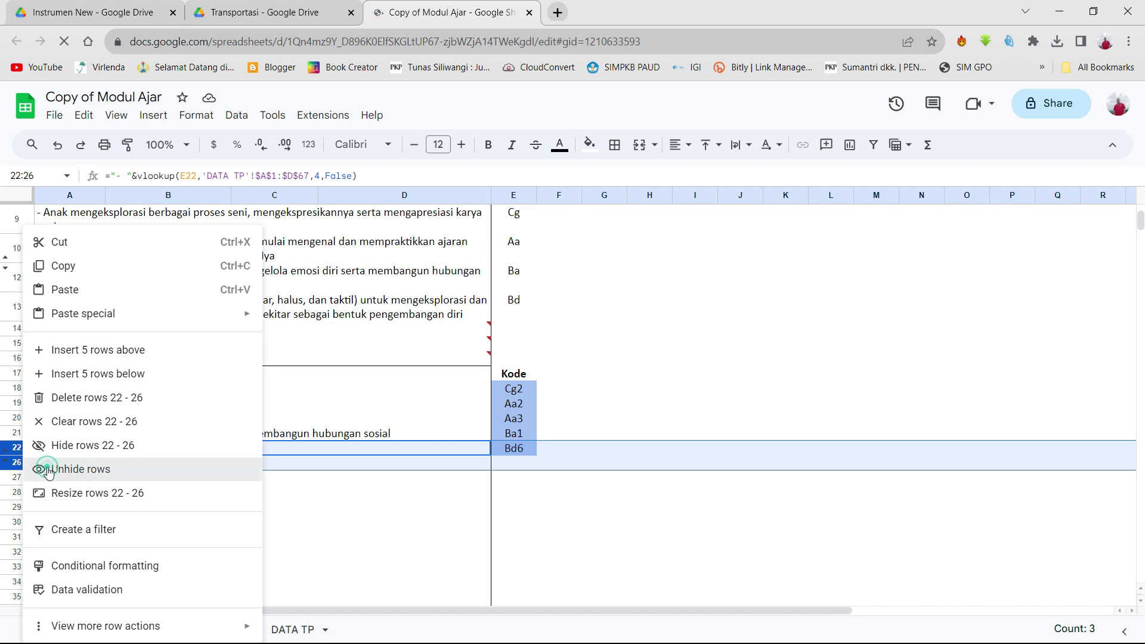
pyautogui.click(44, 469)
# Clear the Kode entries for Tujuan Pembelajaran in cells E18:E22
pyautogui.click(482, 420)
pyautogui.moveTo(513, 388); pyautogui.dragTo(514, 450)
pyautogui.press('Delete')
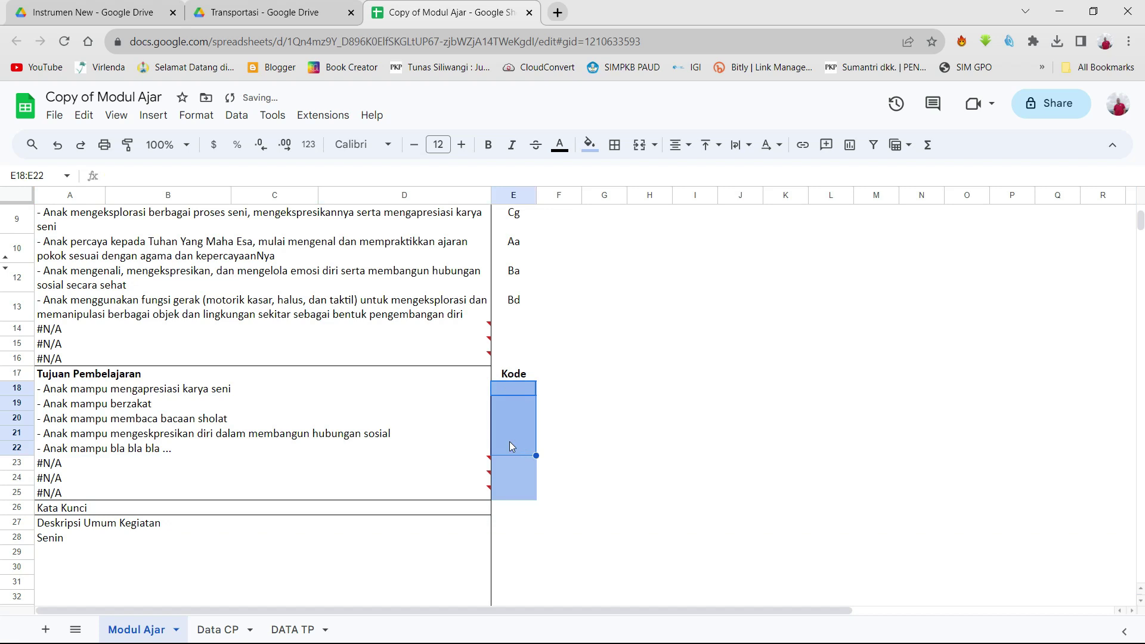
# Review the Informasi Umum and Kode areas of the Modul Ajar sheet and the Tujuan Pembelajaran codes on the DATA TP sheet
pyautogui.scroll(5, 199, 304)
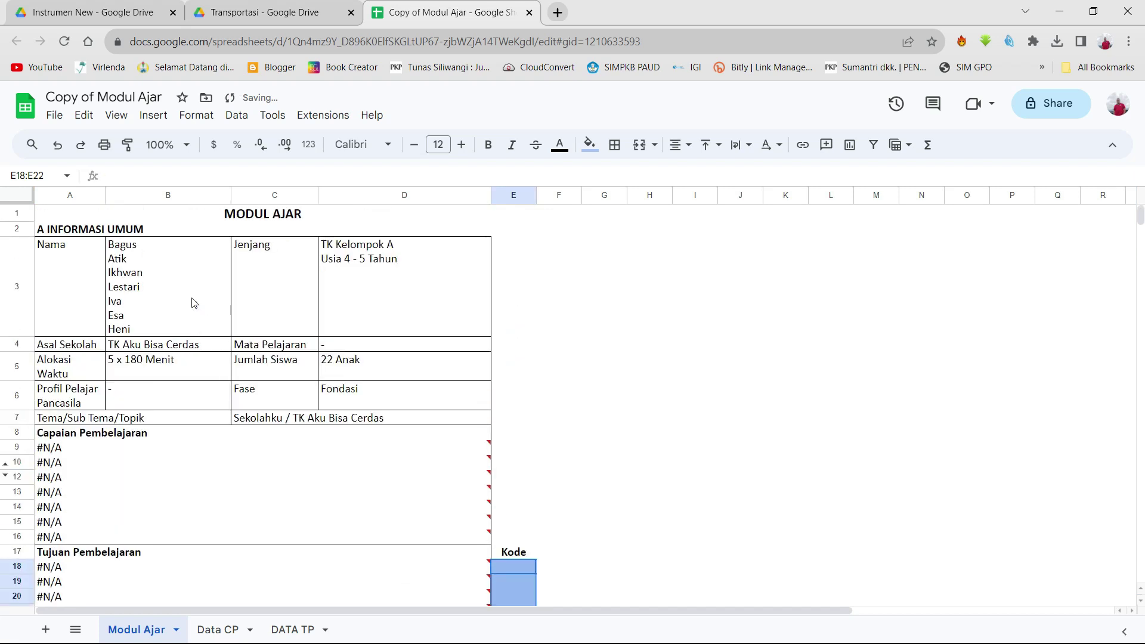
pyautogui.click(166, 255)
pyautogui.click(302, 300)
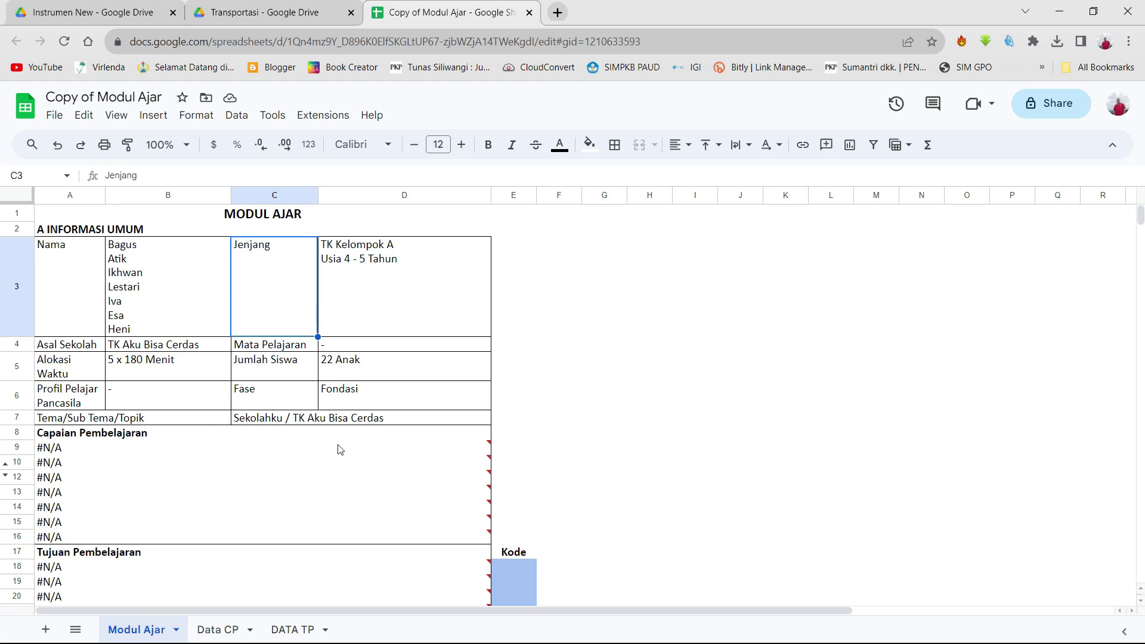
pyautogui.scroll(-3, 451, 433)
pyautogui.moveTo(510, 392); pyautogui.dragTo(510, 392)
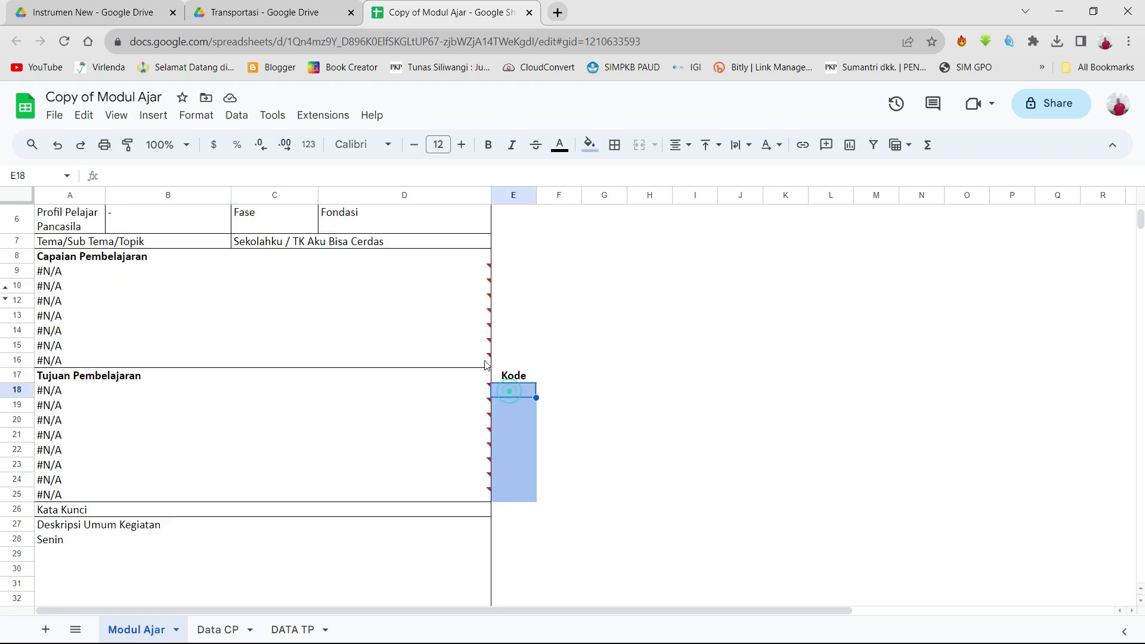
pyautogui.click(296, 630)
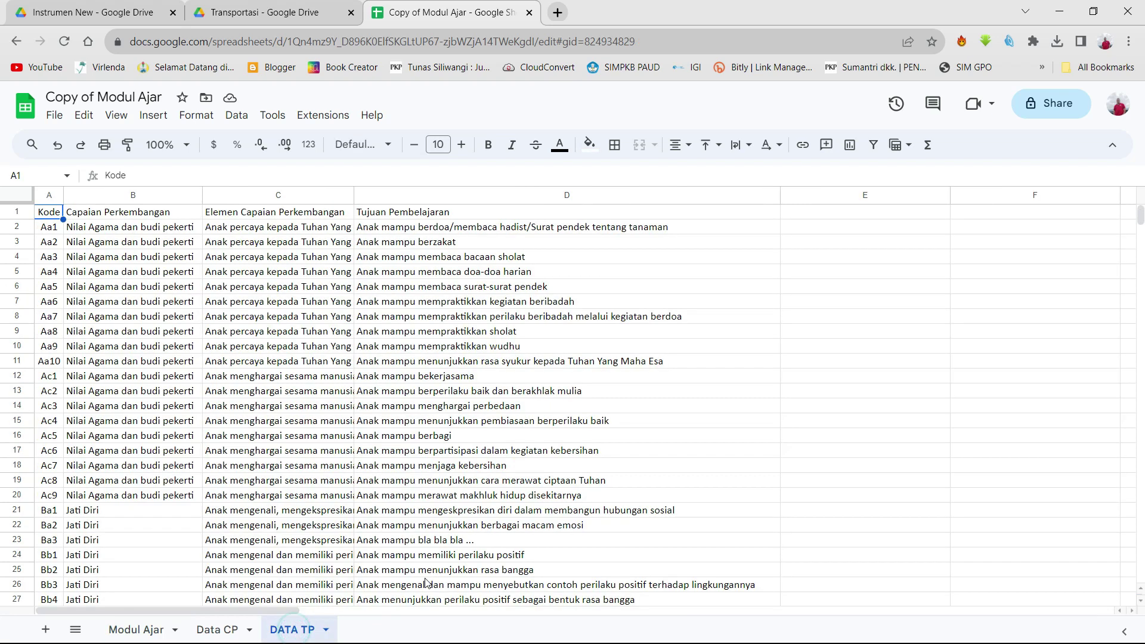
pyautogui.click(397, 241)
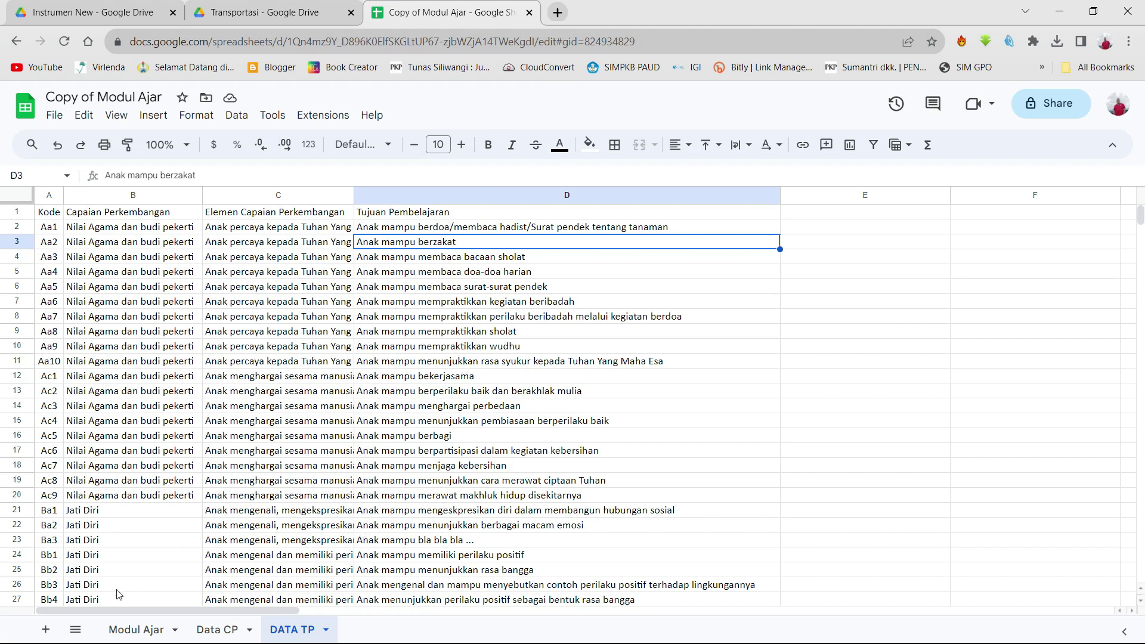
pyautogui.click(120, 633)
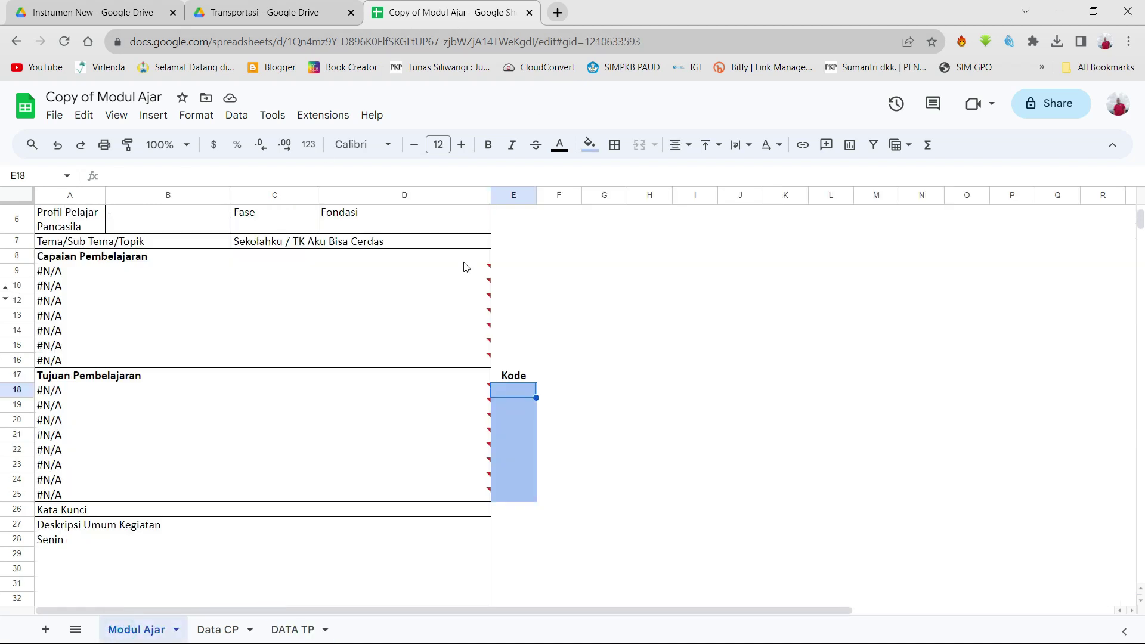
# Rename the spreadsheet as Modul Ajar Transportasi
pyautogui.click(98, 97)
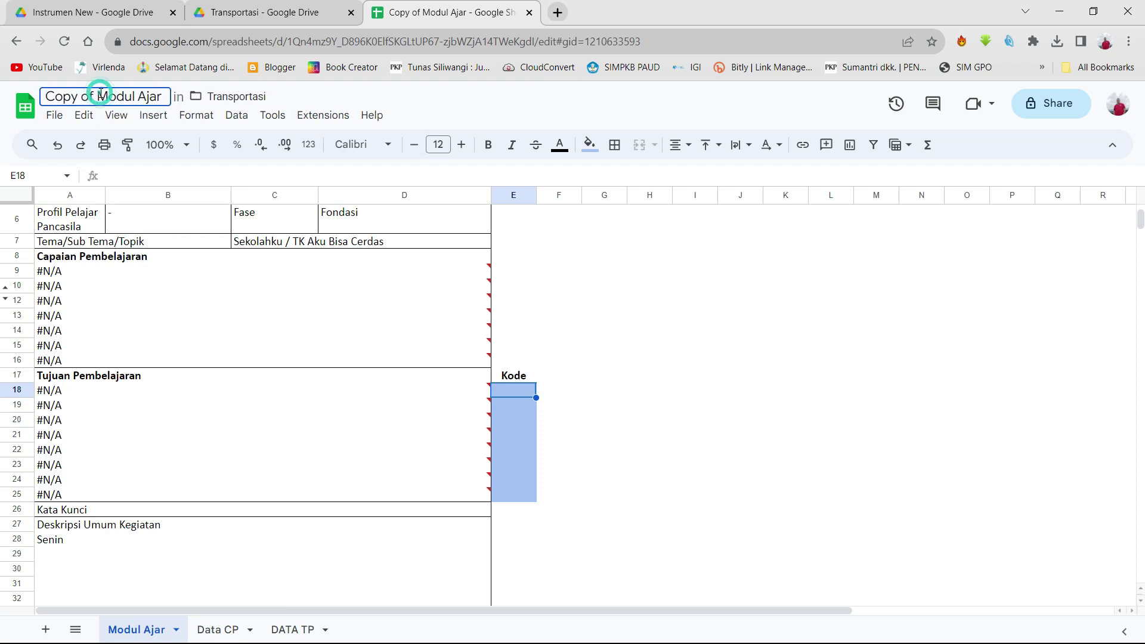
pyautogui.moveTo(98, 95); pyautogui.dragTo(41, 103)
pyautogui.press('BackSpace')
pyautogui.write('0')
pyautogui.press('BackSpace')
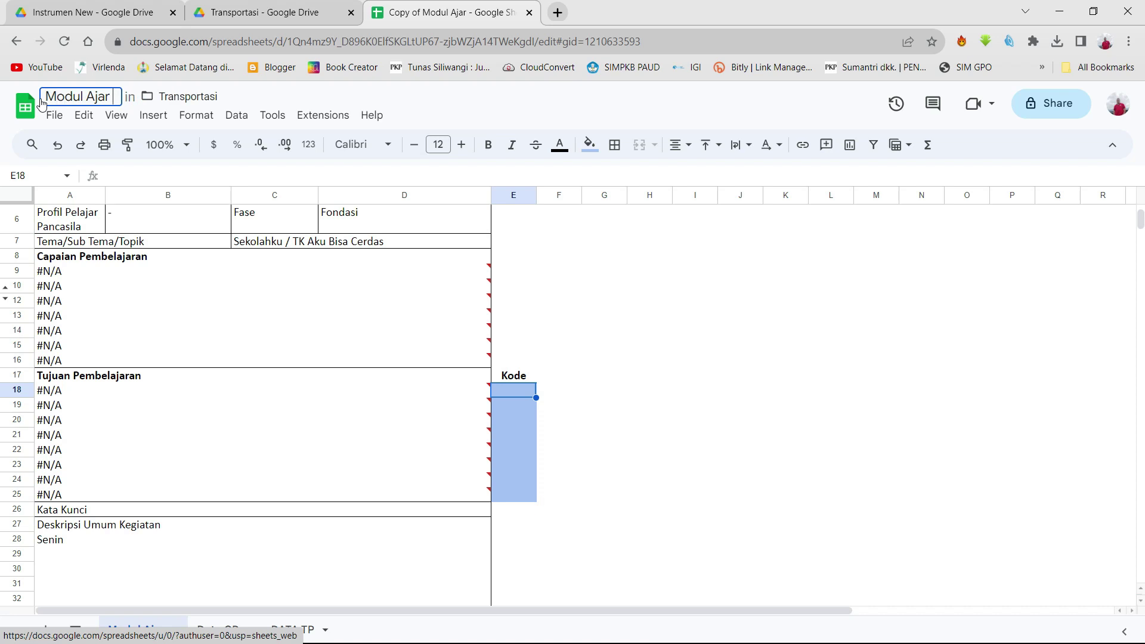
pyautogui.write('Tra')
pyautogui.write('nsop')
pyautogui.press('BackSpace')
pyautogui.press('BackSpace')
pyautogui.write('por')
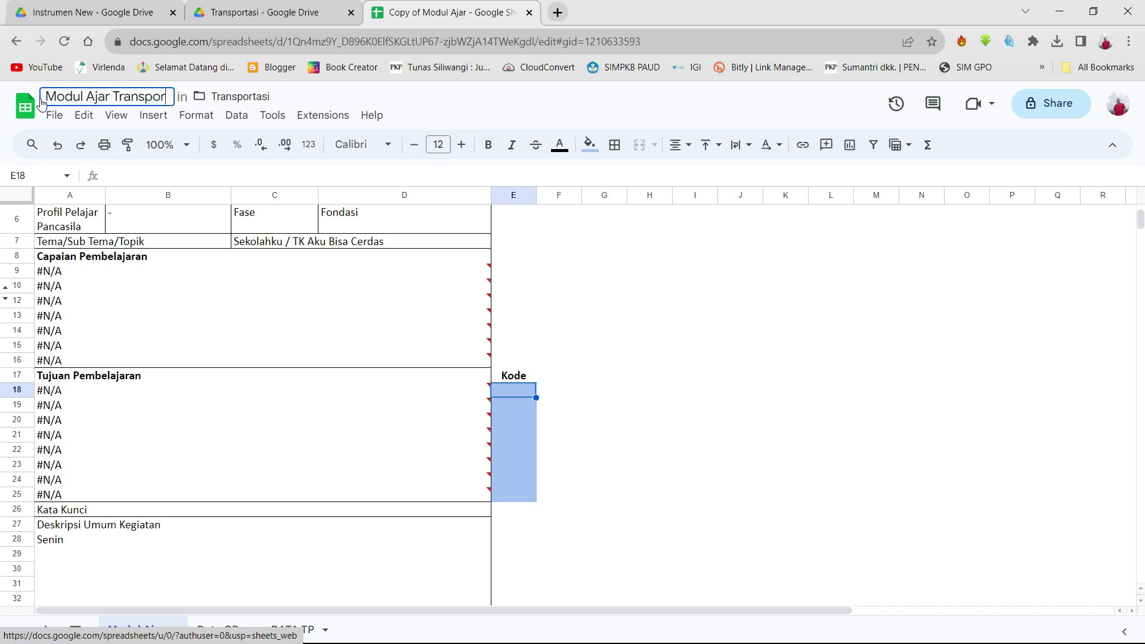
pyautogui.write('tasi')
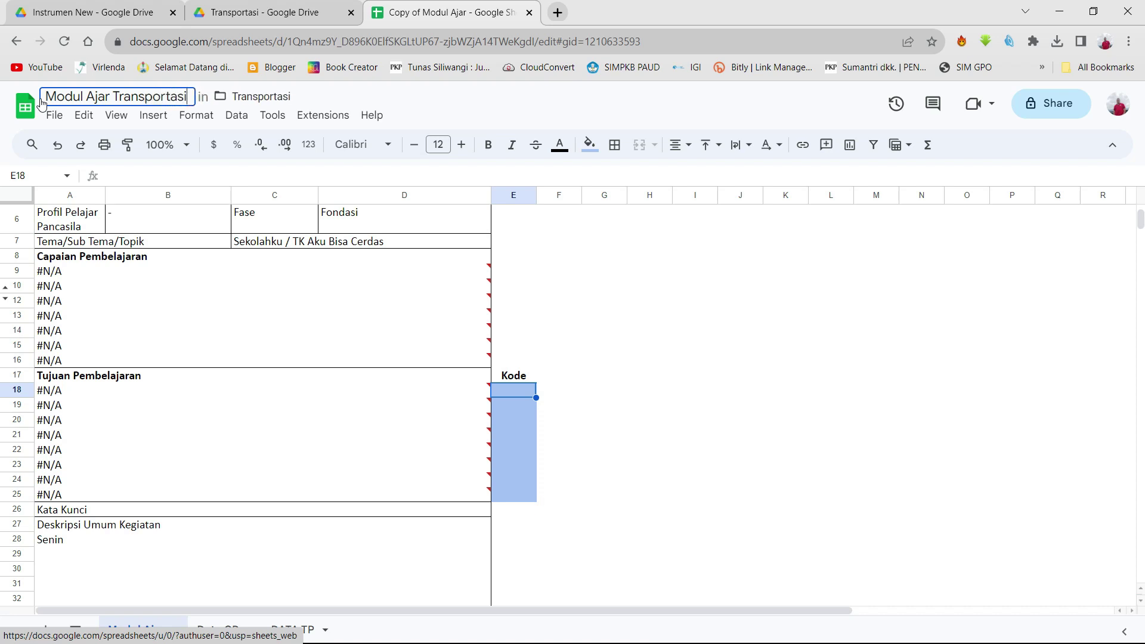
pyautogui.press('Return')
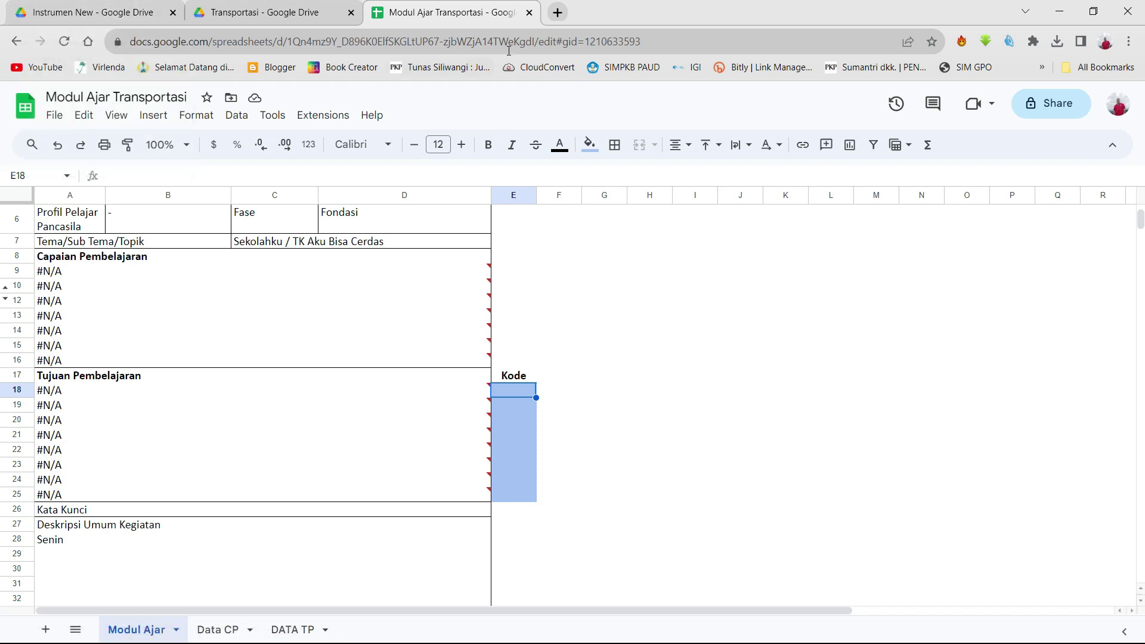
# Close the spreadsheet, refresh the Transportasi folder in Drive and open the Copy of Penilaian Cek list form
pyautogui.hotkey('ctrl', 'w')
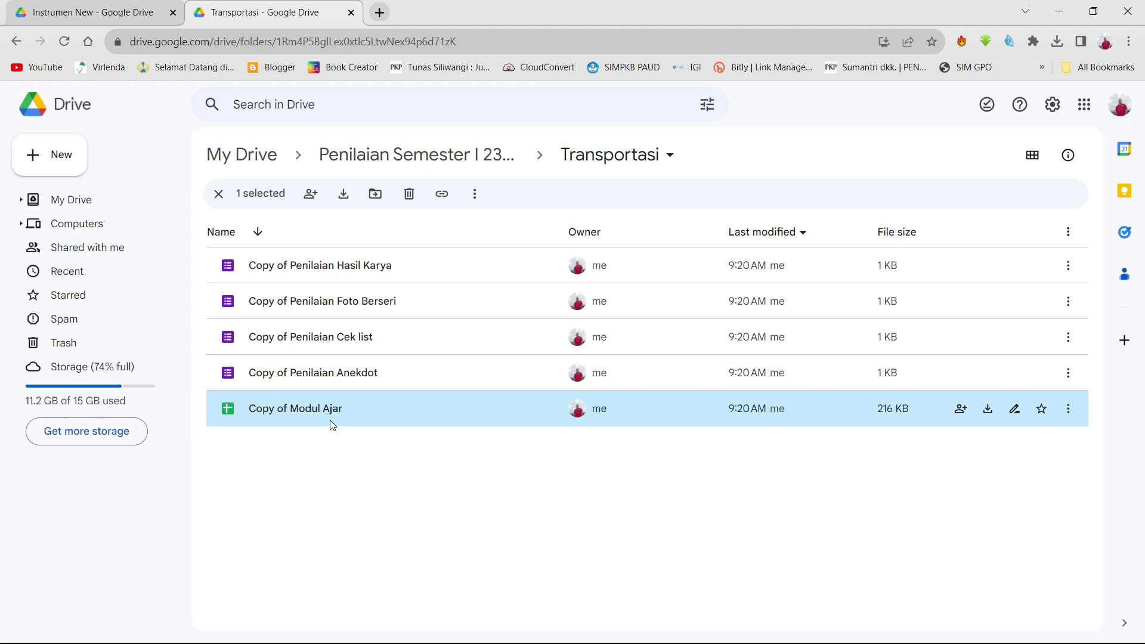
pyautogui.click(64, 41)
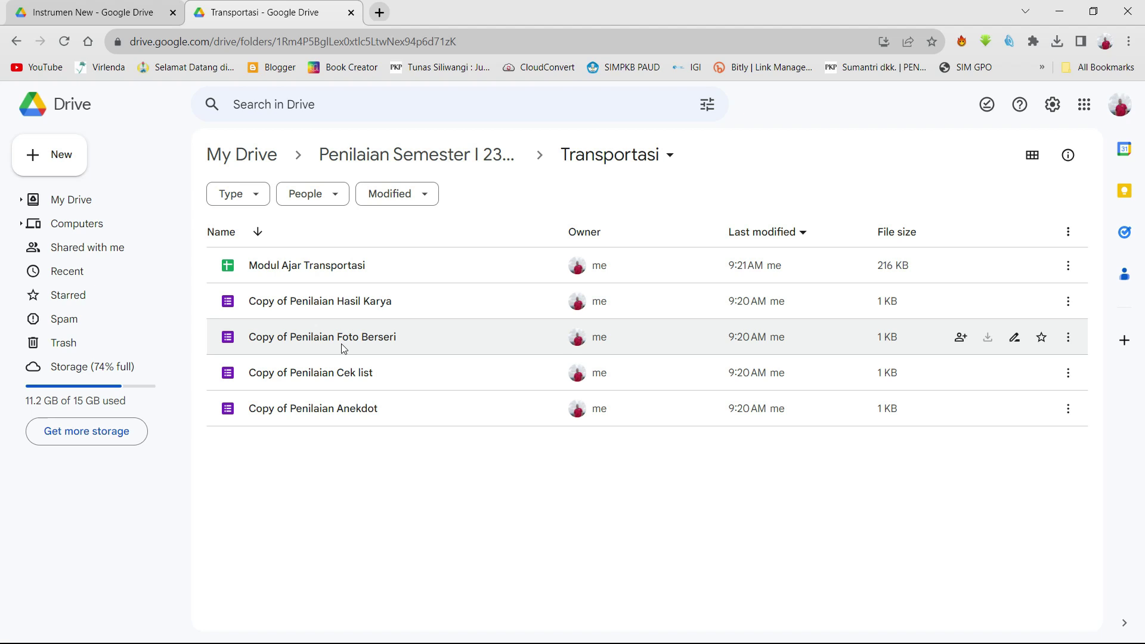
pyautogui.click(338, 368)
pyautogui.doubleClick(338, 367)
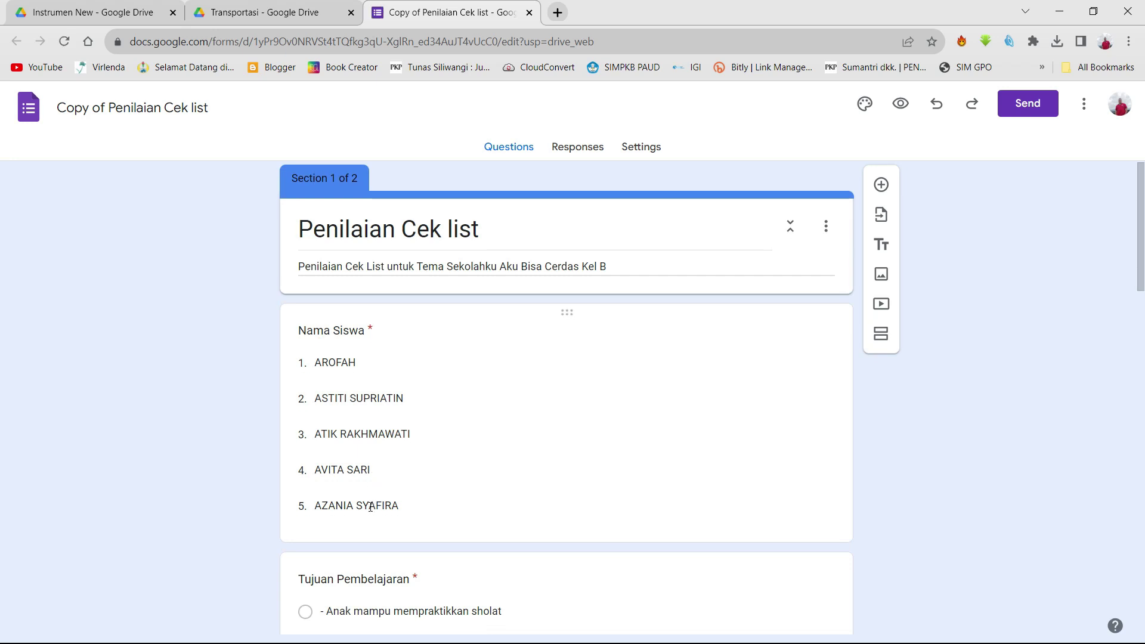
pyautogui.scroll(-3, 370, 507)
pyautogui.scroll(2, 371, 506)
pyautogui.scroll(2, 370, 507)
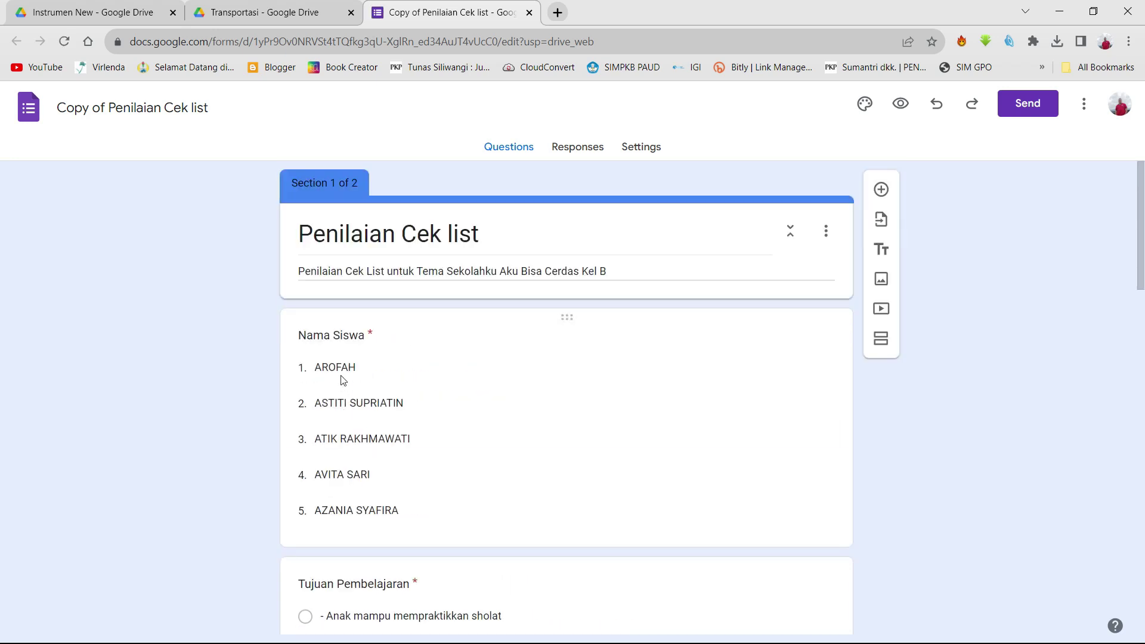
# Delete the first four student names from the options of the Nama Siswa dropdown question, keeping only the last one
pyautogui.click(350, 373)
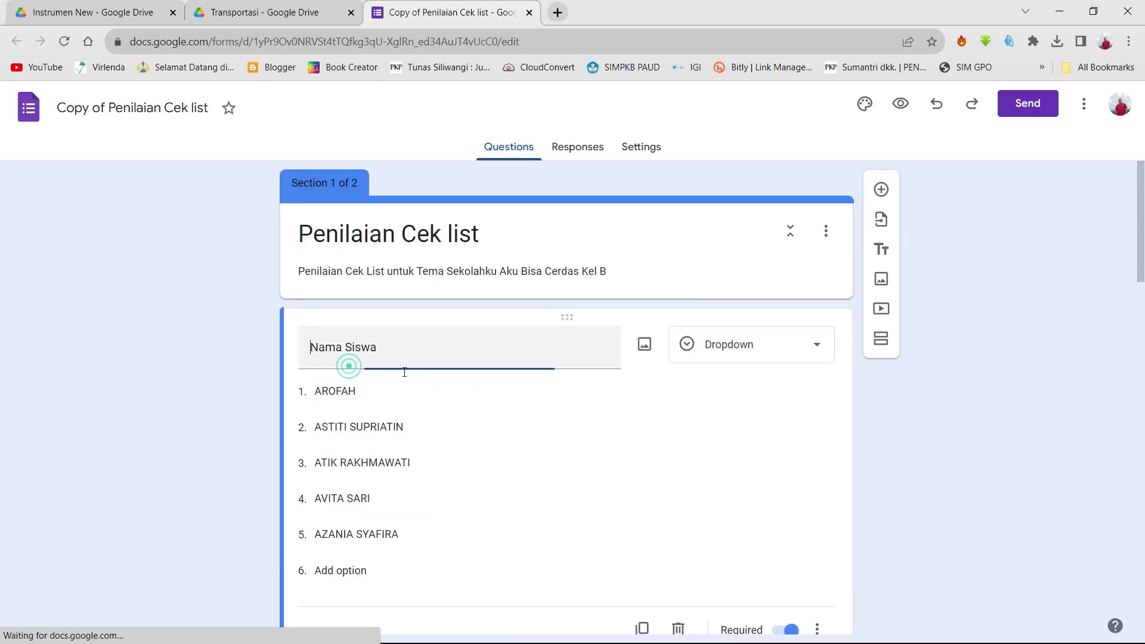
pyautogui.click(344, 422)
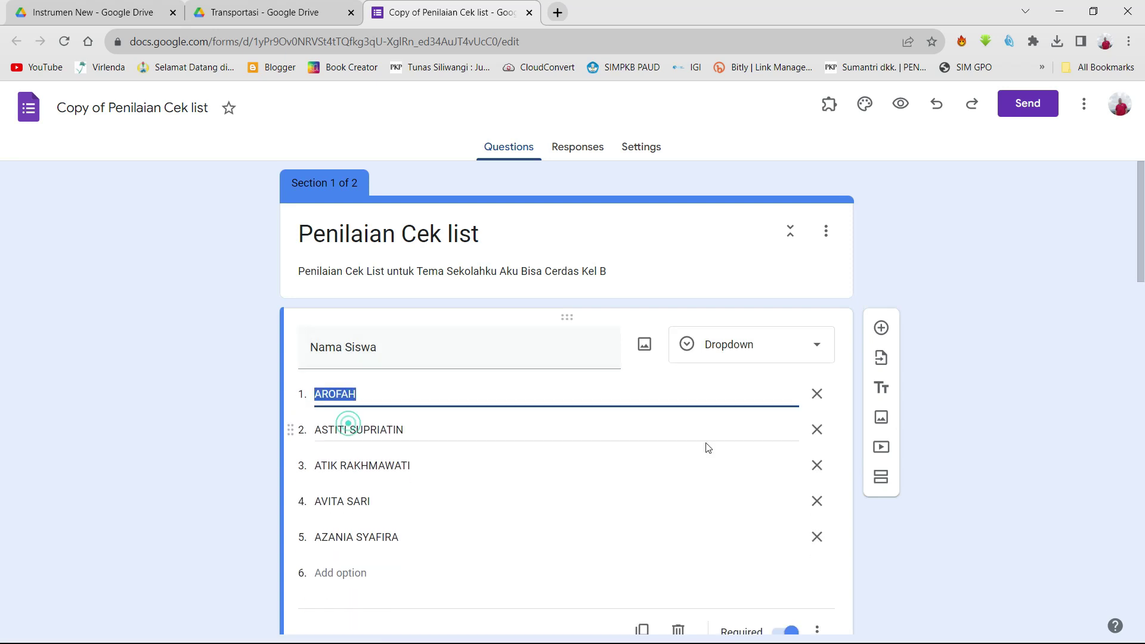
pyautogui.click(817, 394)
pyautogui.click(818, 395)
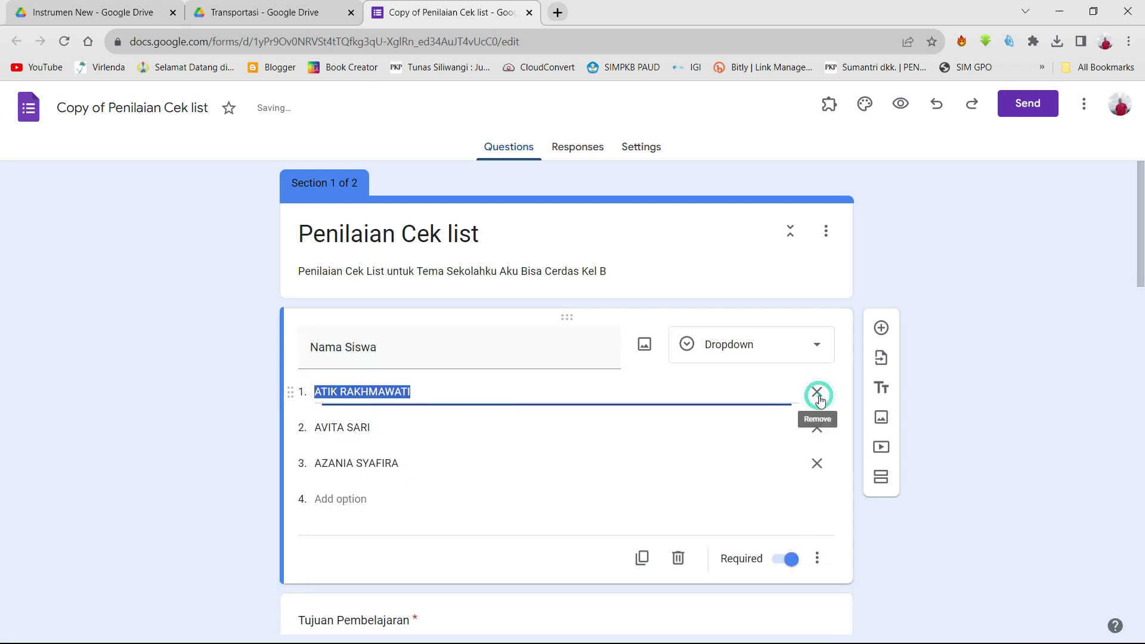
pyautogui.click(819, 397)
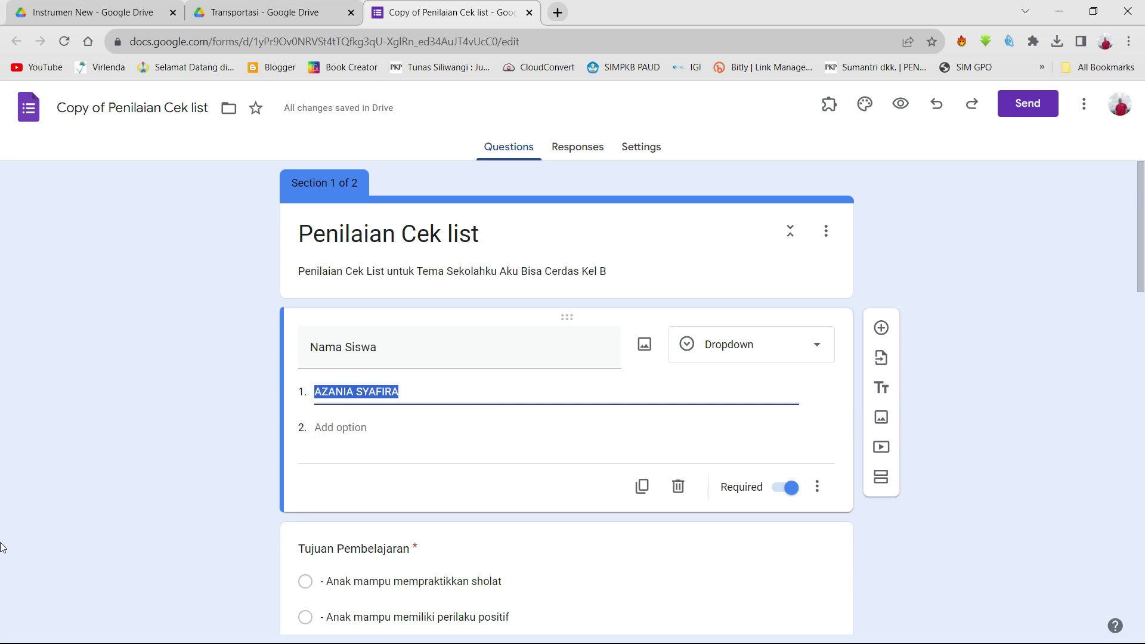
pyautogui.click(0, 508)
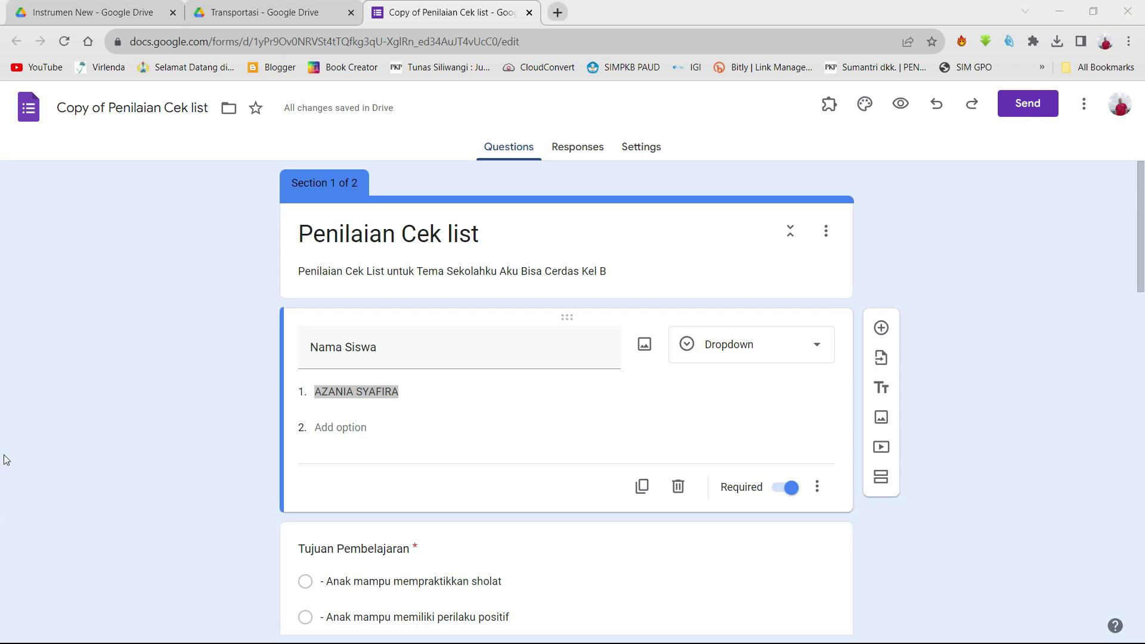
pyautogui.press('super')
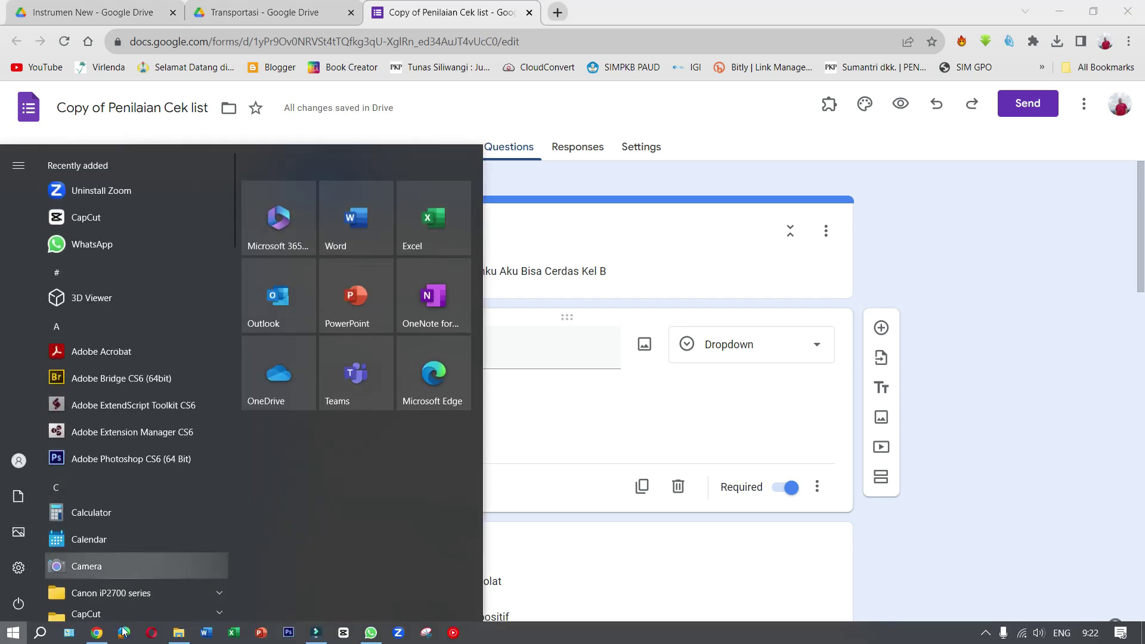
pyautogui.click(172, 638)
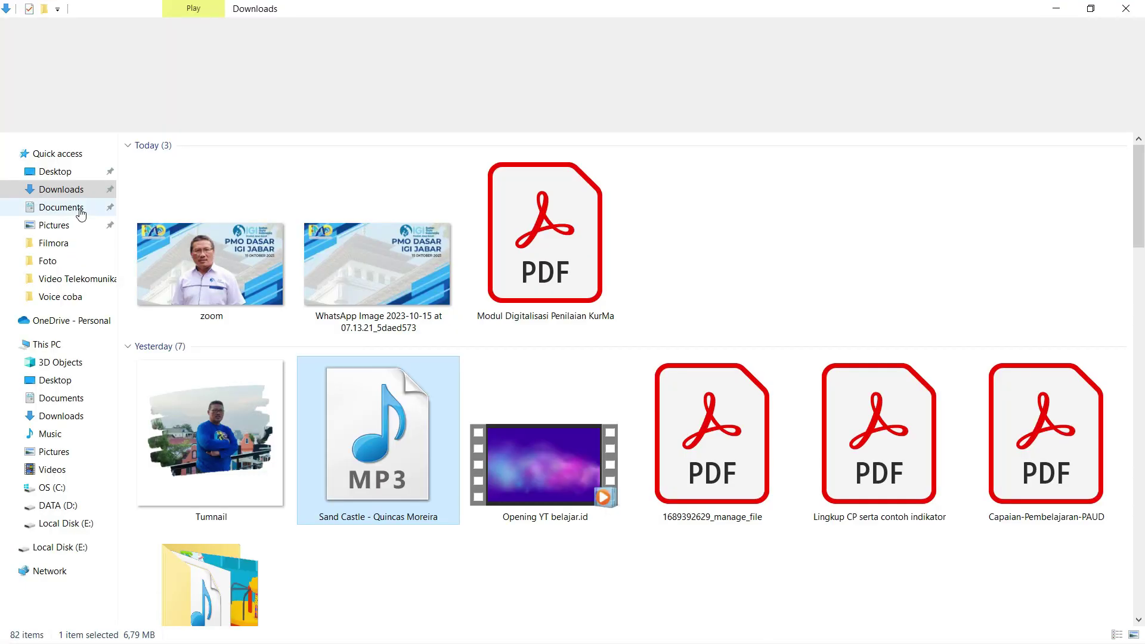
pyautogui.click(75, 525)
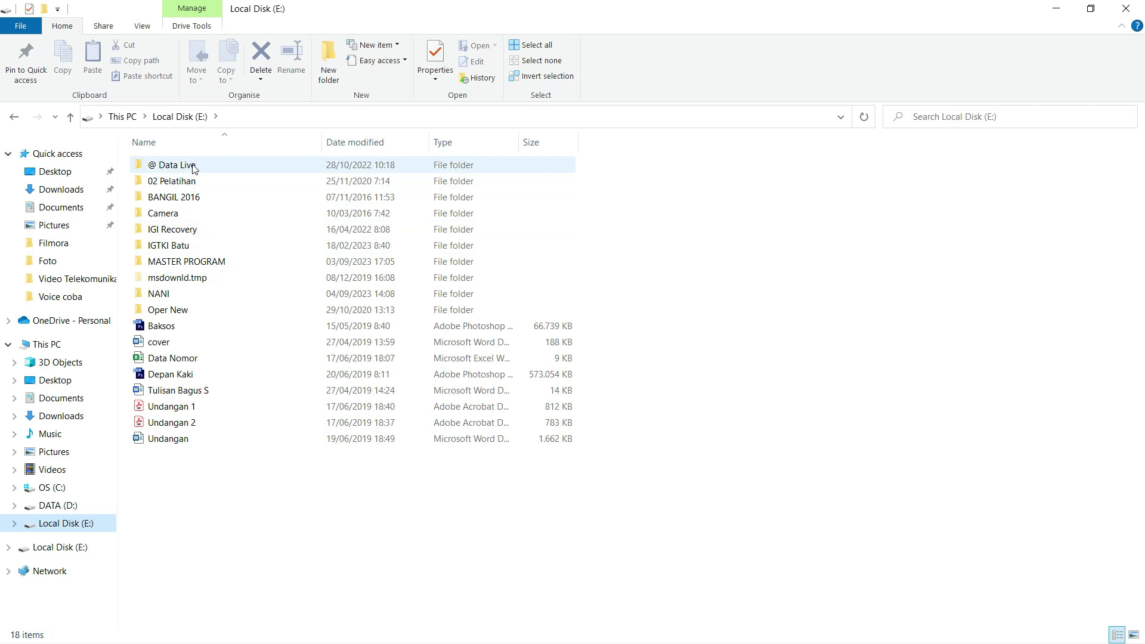
pyautogui.doubleClick(194, 168)
pyautogui.click(191, 201)
pyautogui.doubleClick(191, 204)
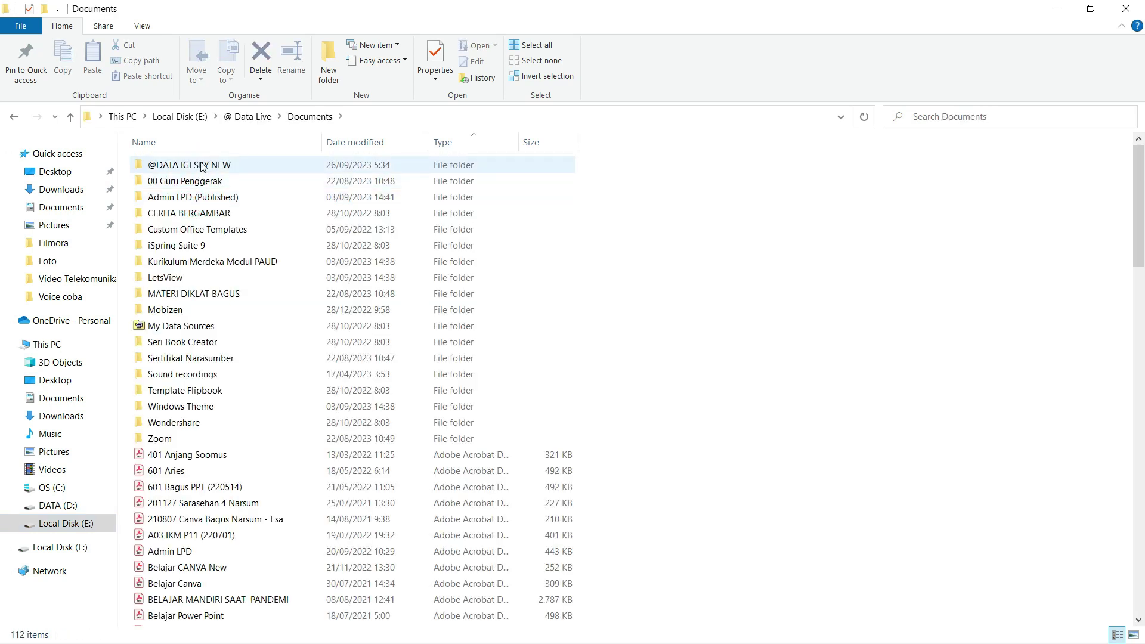
pyautogui.click(202, 166)
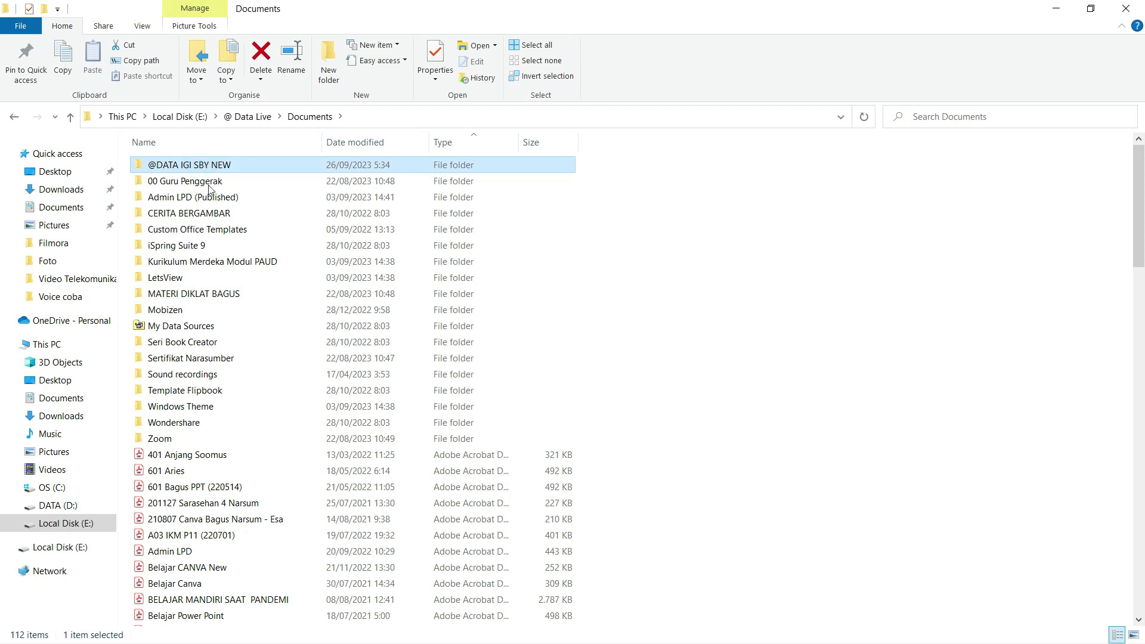
pyautogui.doubleClick(202, 166)
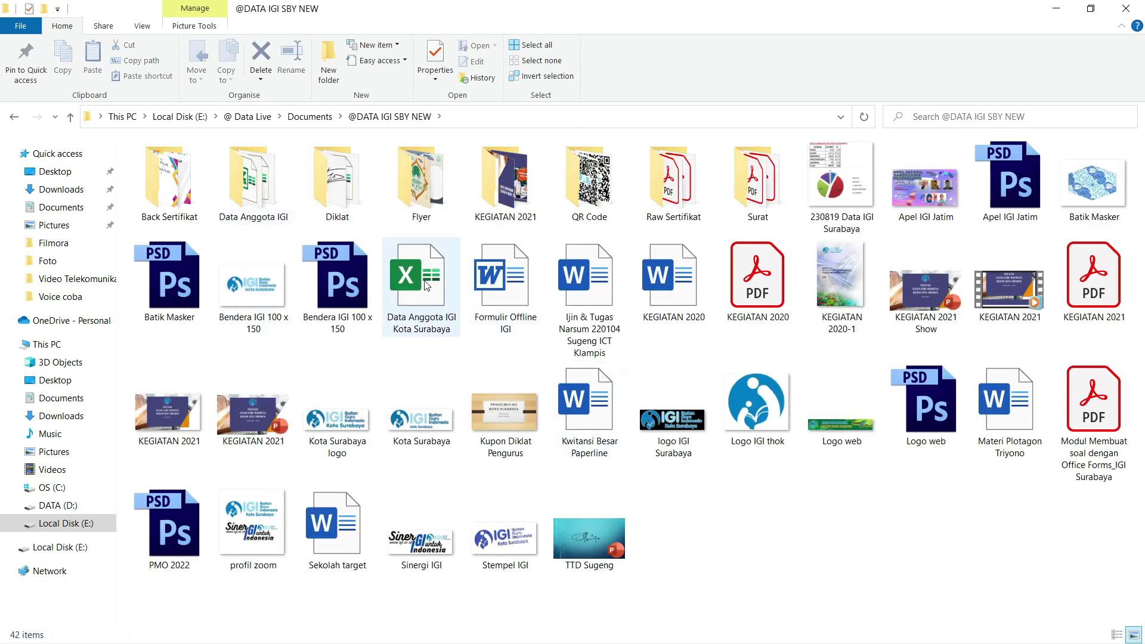
pyautogui.click(426, 285)
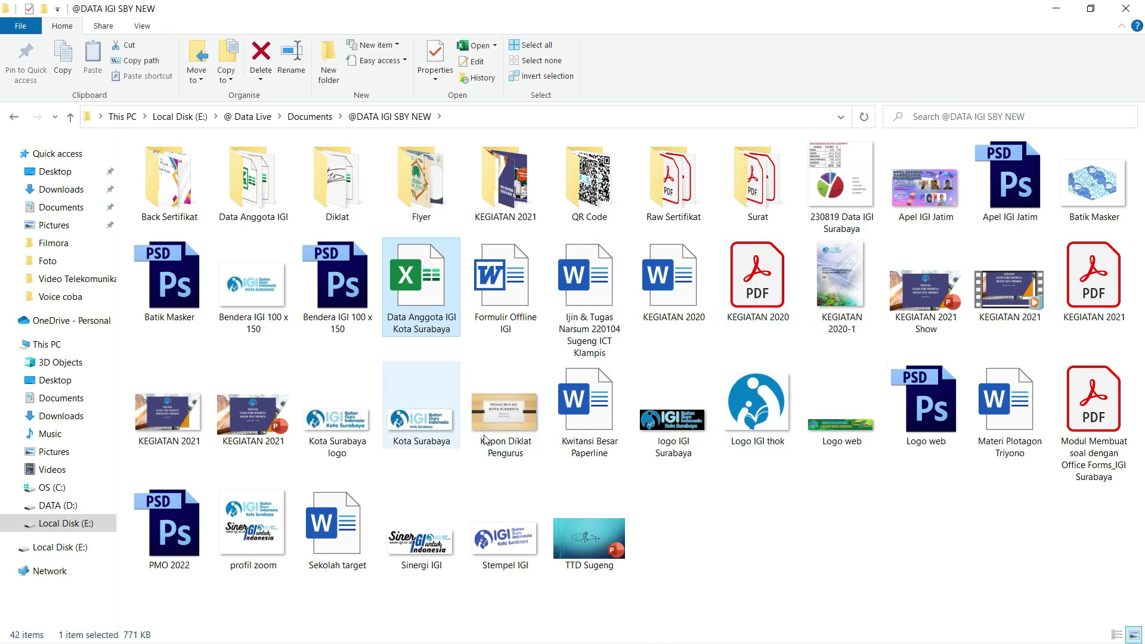
pyautogui.press('Return')
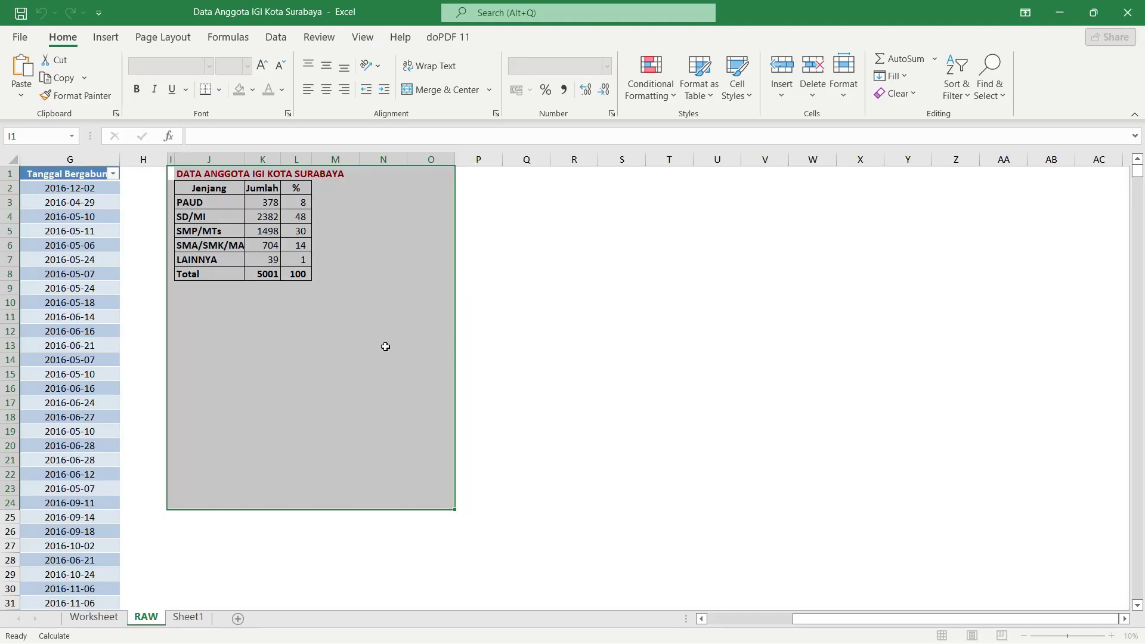
# Copy the member names in cells C4975:C4987 of the Worksheet sheet in Excel
pyautogui.click(78, 618)
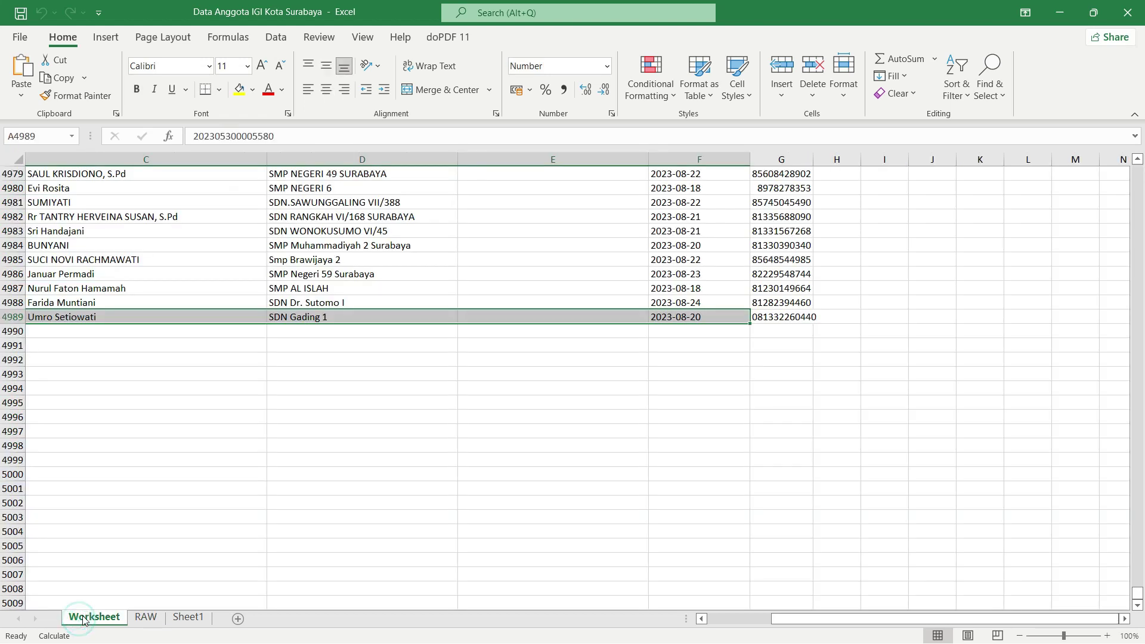
pyautogui.click(161, 253)
pyautogui.scroll(2, 190, 222)
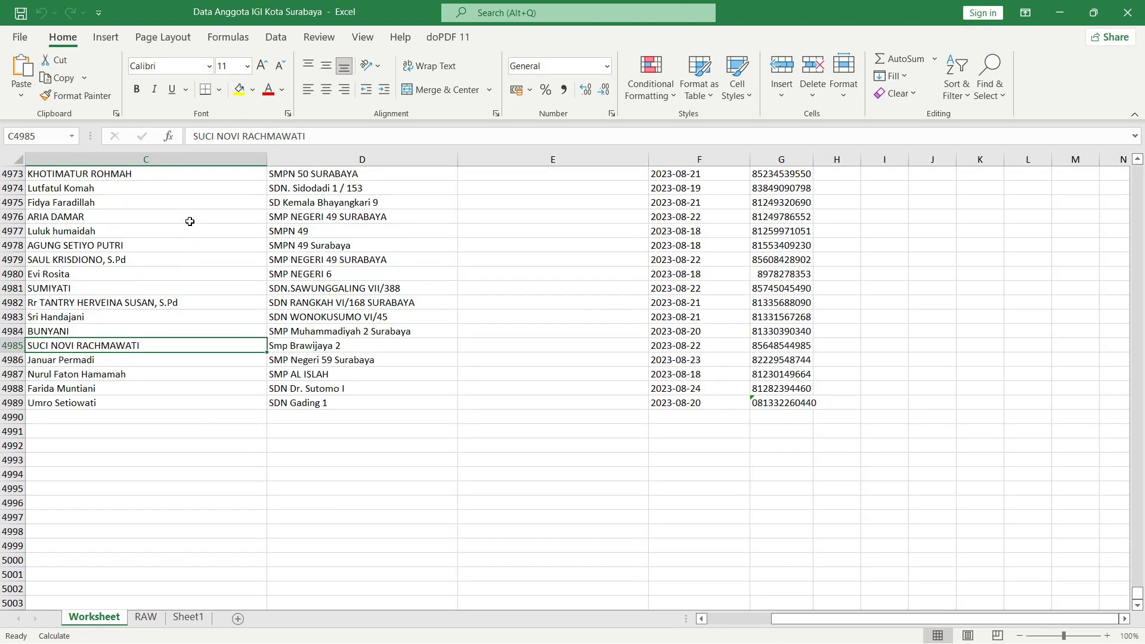
pyautogui.moveTo(167, 201); pyautogui.dragTo(163, 378)
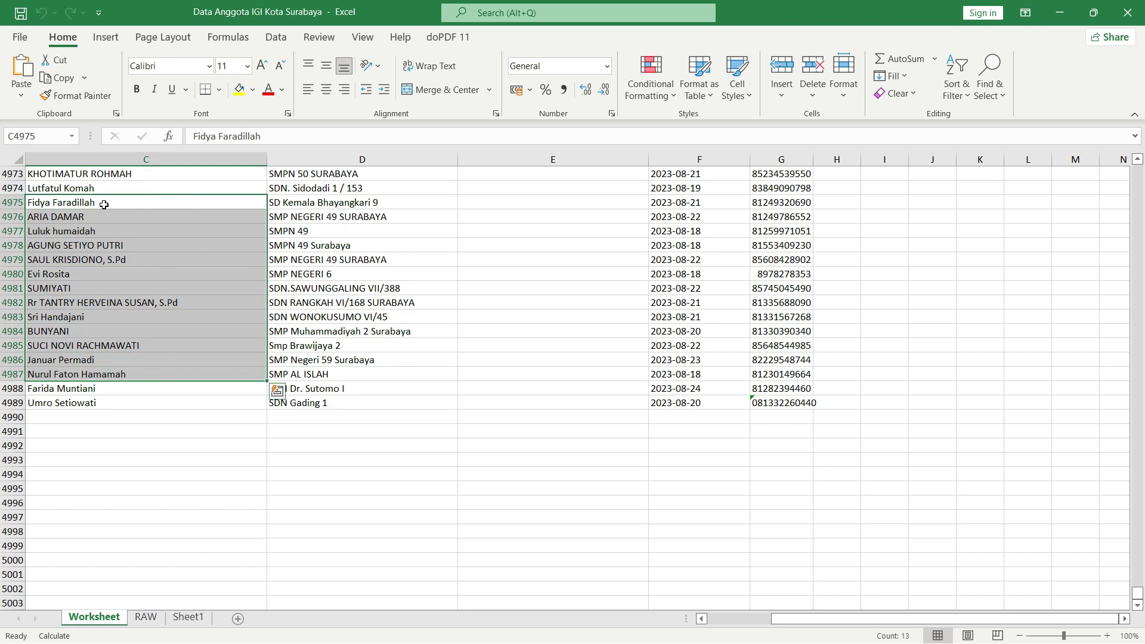
pyautogui.click(58, 77)
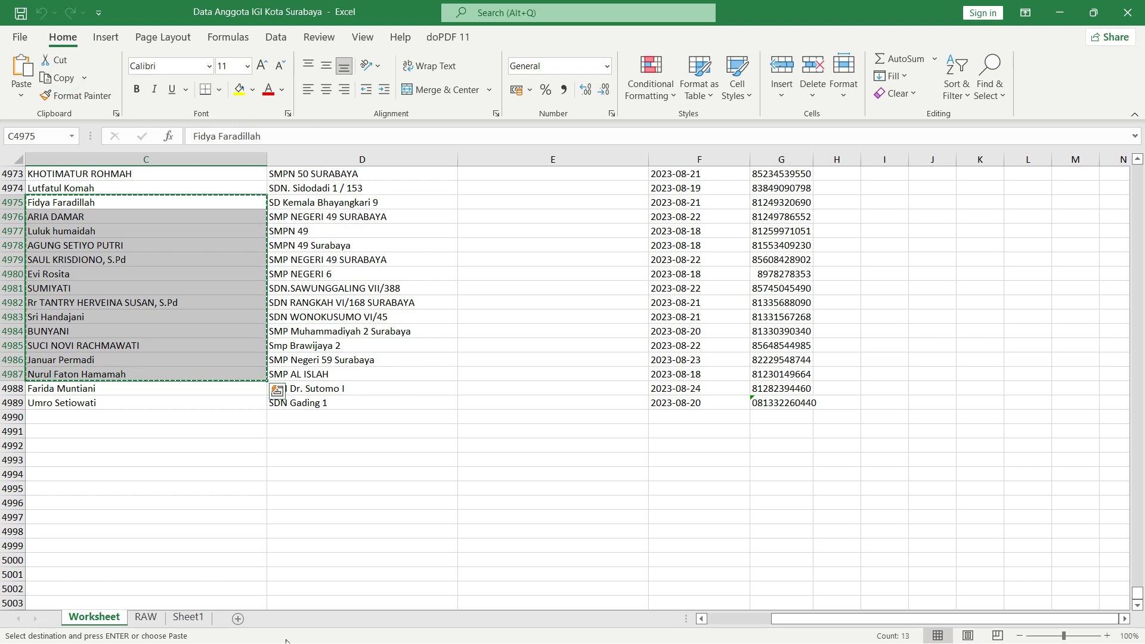
# Switch back to the Penilaian Cek list form in Chrome and paste the copied names over the remaining Nama Siswa option
pyautogui.hotkey('alt', 'Tab')
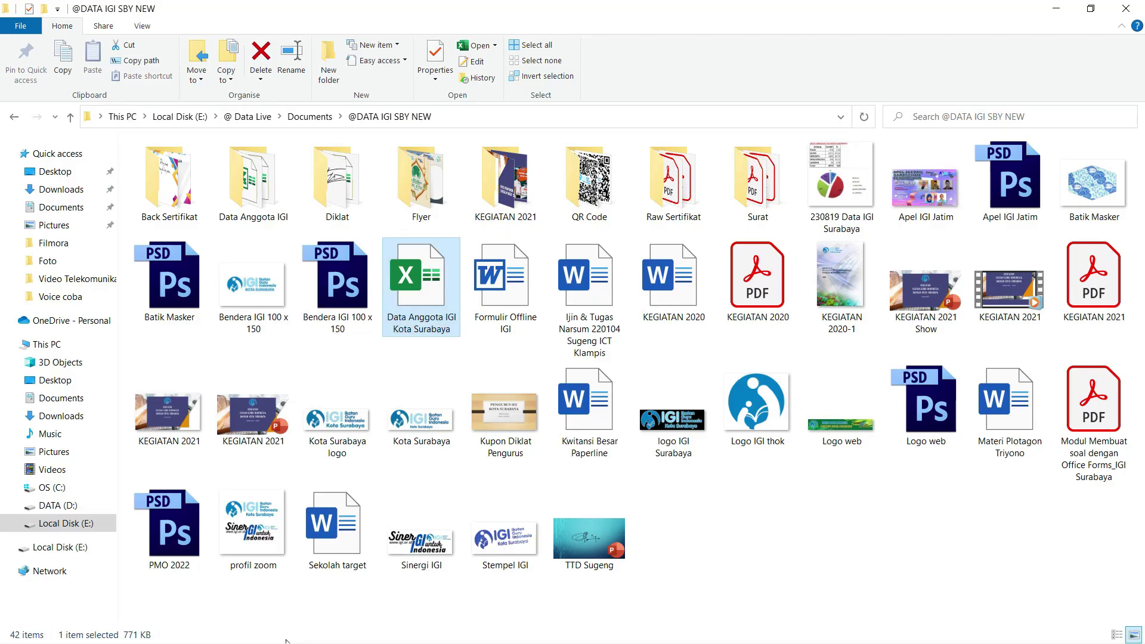
pyautogui.hotkey('alt', 'Tab')
pyautogui.hotkey('alt', 'Tab')
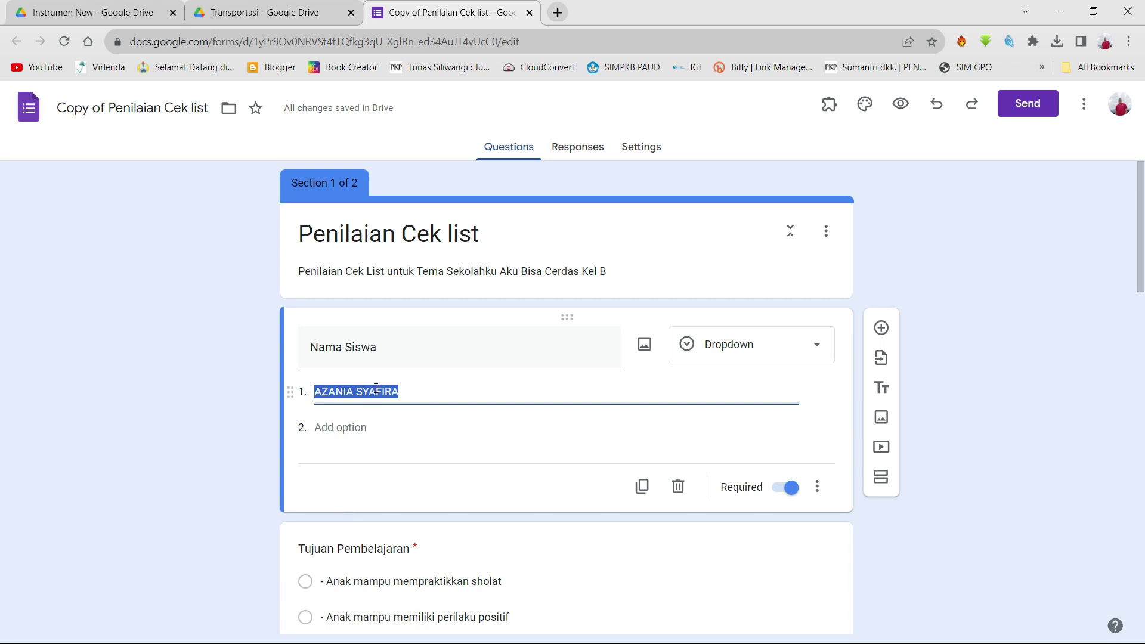
pyautogui.hotkey('ctrl', 'v')
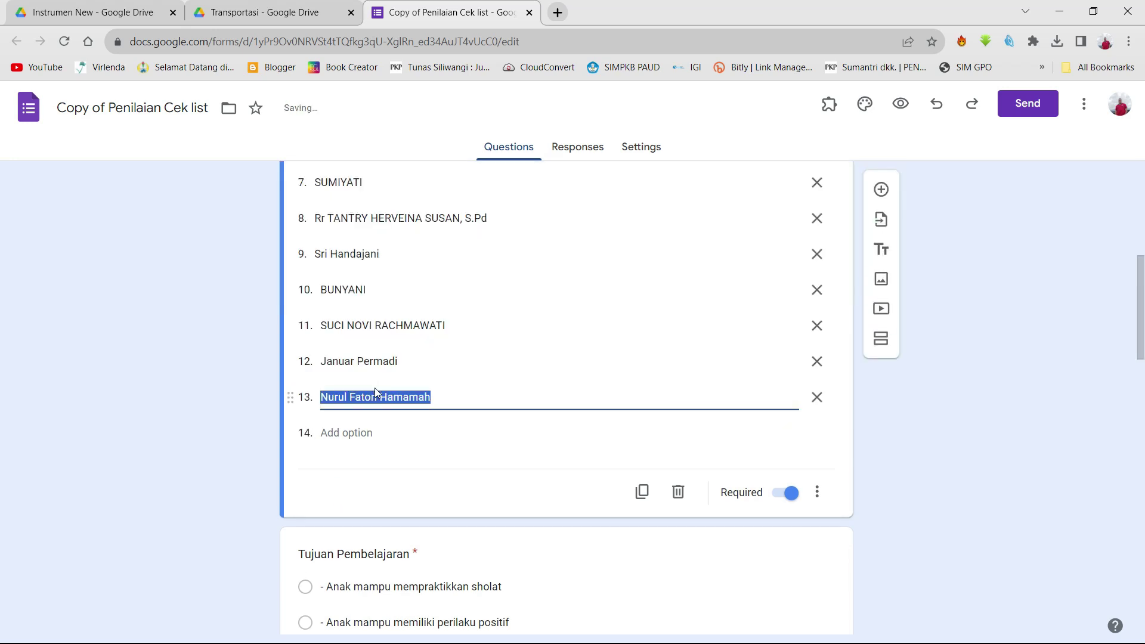
# Delete the first seven options of the Tujuan Pembelajaran multiple-choice question, keeping only "- Anak mampu bekerjasama"
pyautogui.scroll(6, 488, 342)
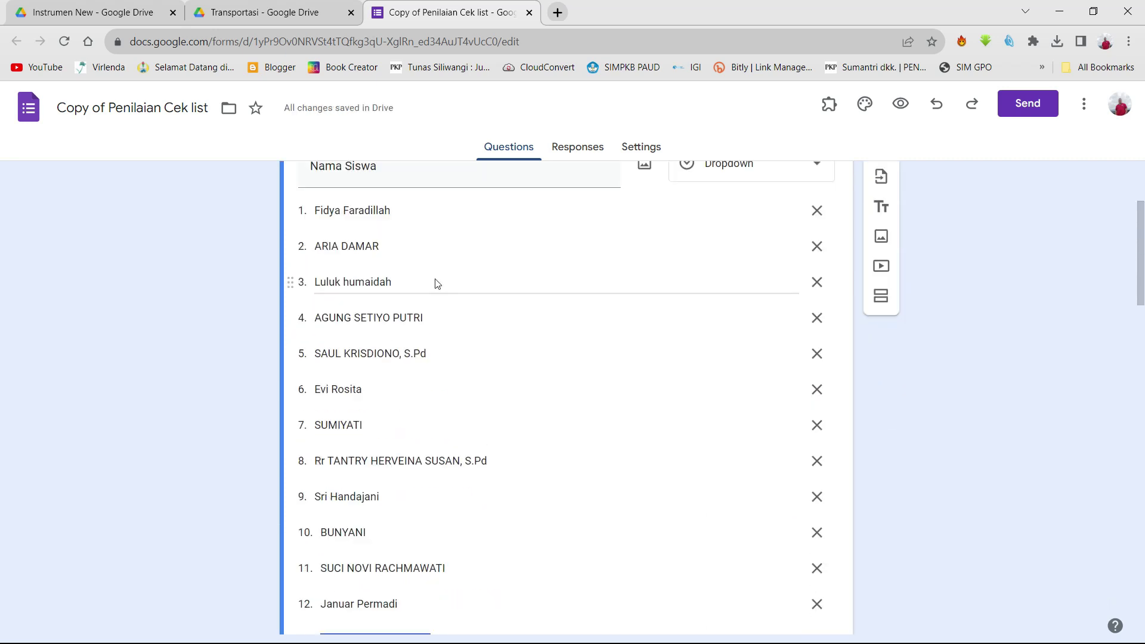
pyautogui.click(402, 376)
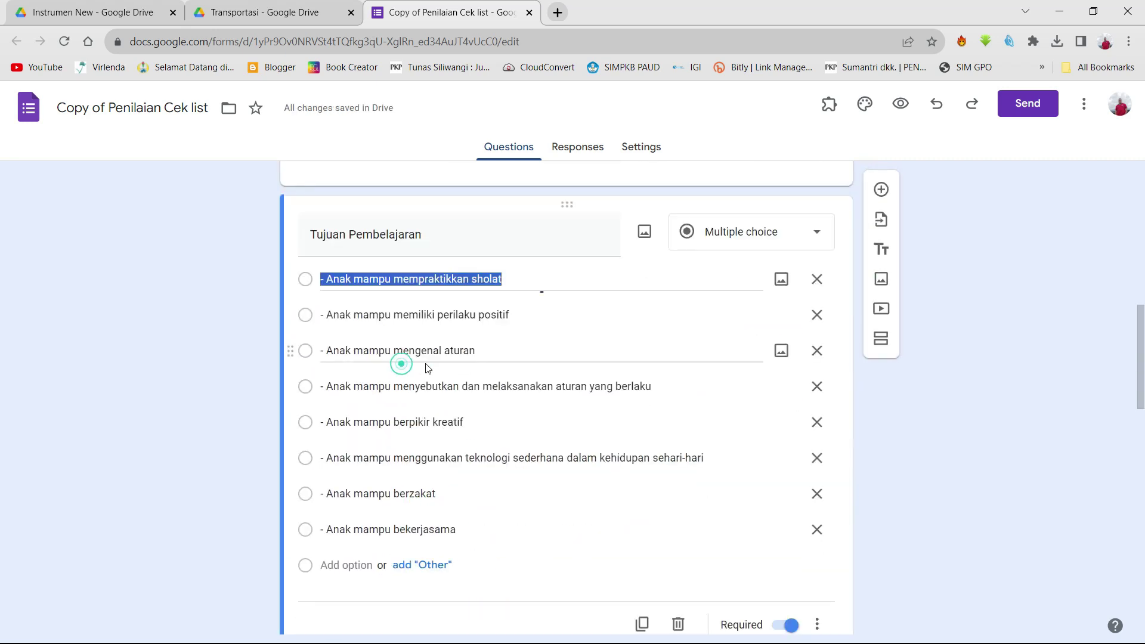
pyautogui.click(817, 280)
pyautogui.click(817, 279)
pyautogui.click(818, 279)
pyautogui.click(819, 281)
pyautogui.click(820, 283)
pyautogui.click(819, 280)
pyautogui.click(820, 281)
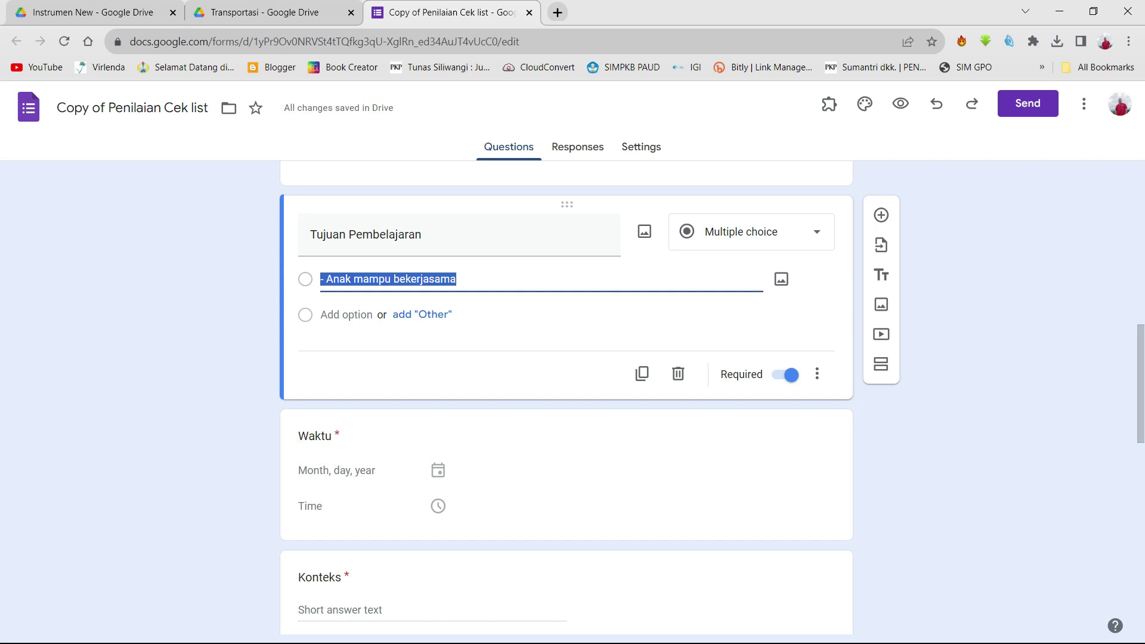
# Open the Modul Ajar Transportasi spreadsheet from the Transportasi folder in Google Drive and look over its Modul Ajar sheet
pyautogui.click(241, 9)
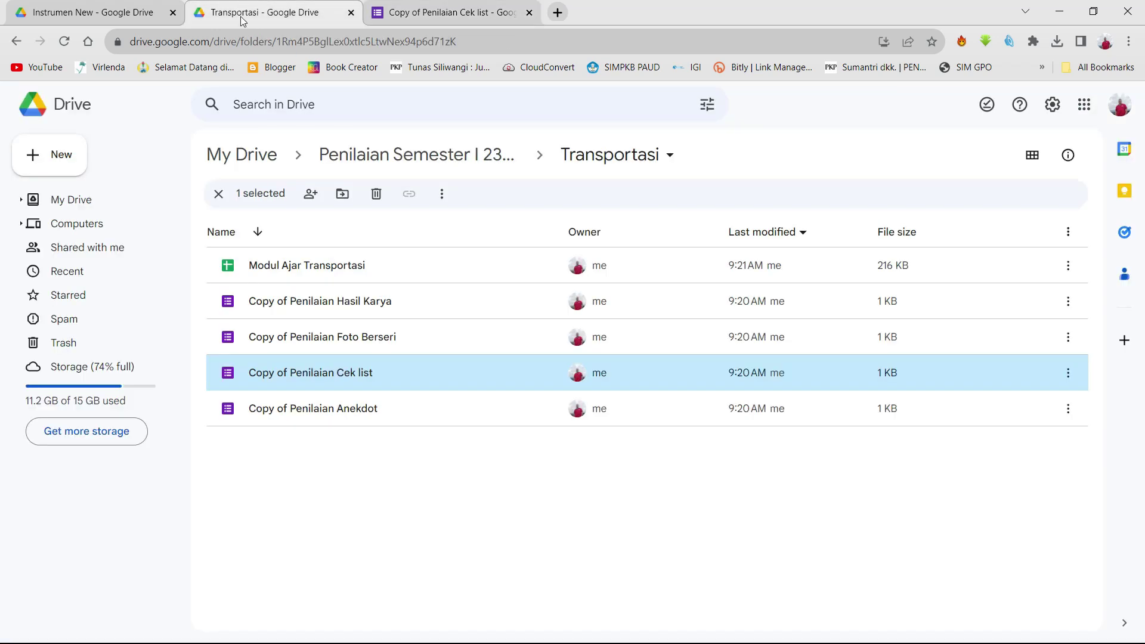
pyautogui.doubleClick(304, 263)
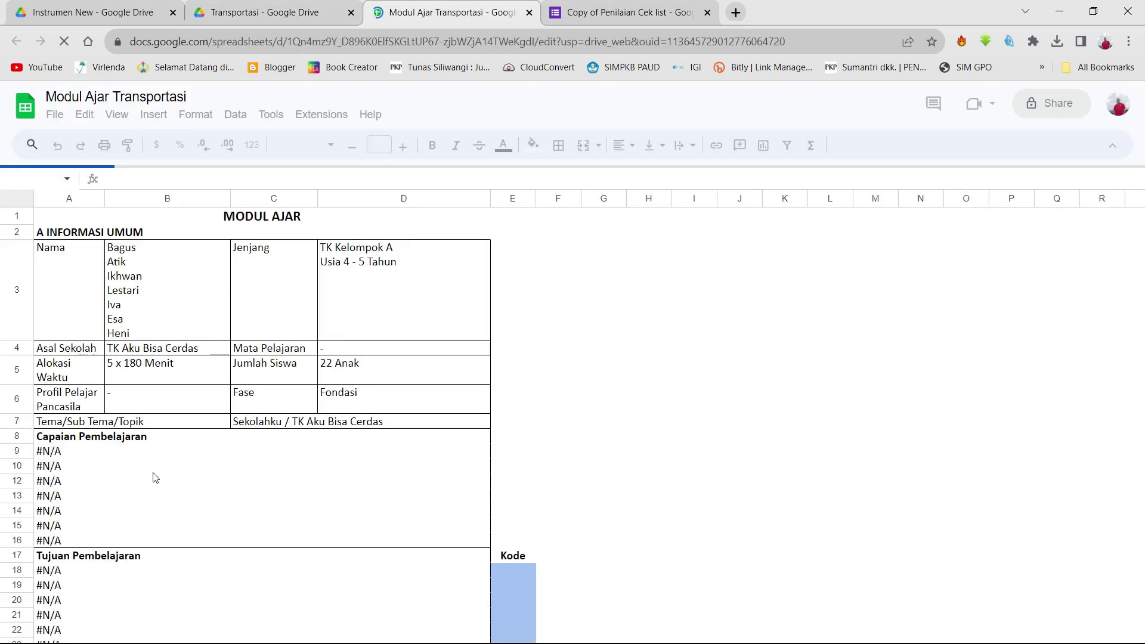
pyautogui.scroll(-5, 132, 511)
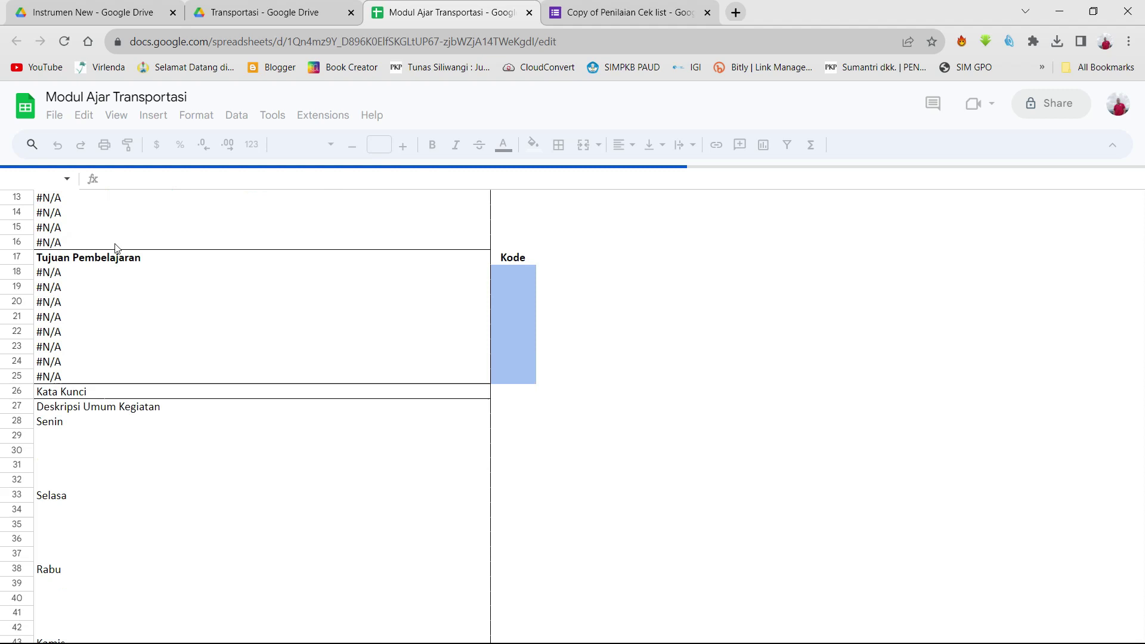
pyautogui.scroll(3, 111, 278)
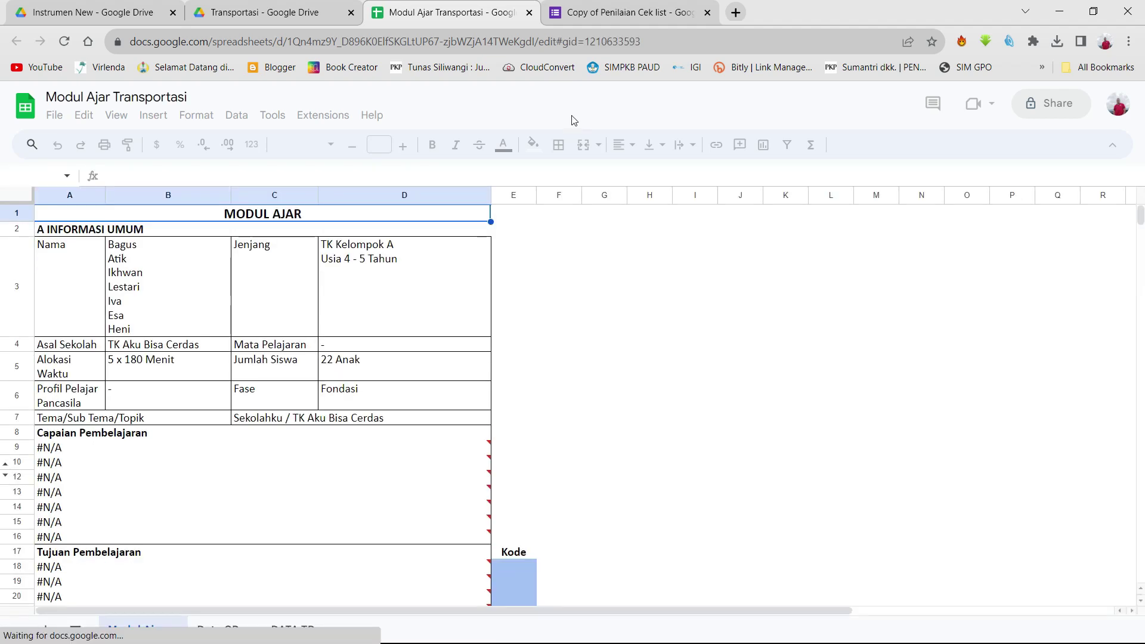
# Copy the Tujuan Pembelajaran entries in cells D6:D13 of the DATA TP sheet
pyautogui.click(293, 630)
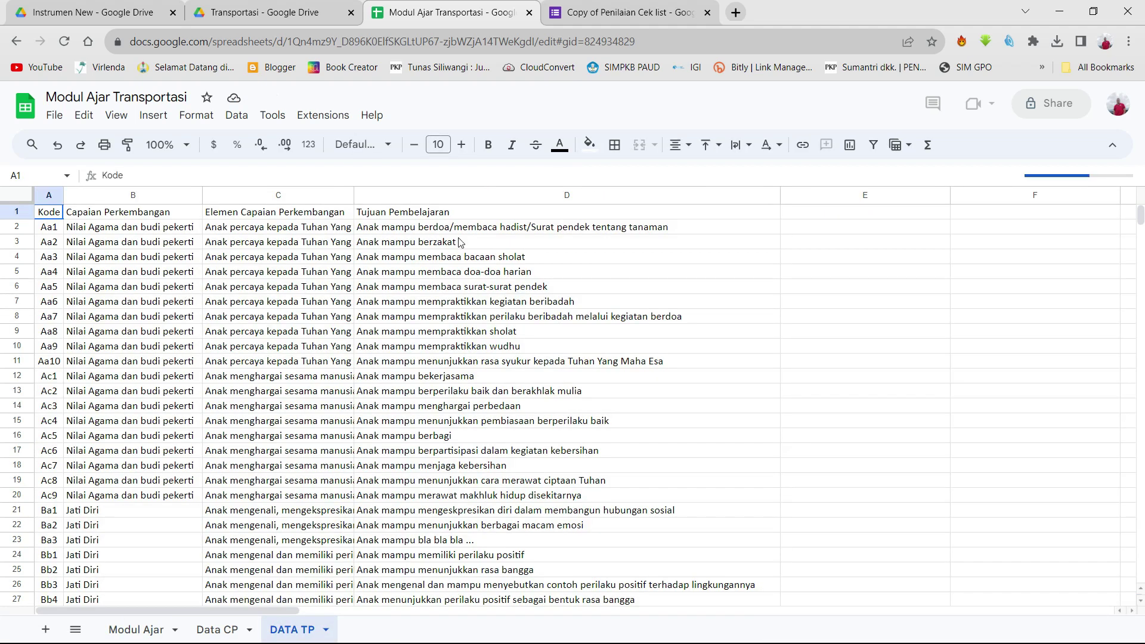
pyautogui.moveTo(405, 293); pyautogui.dragTo(405, 398)
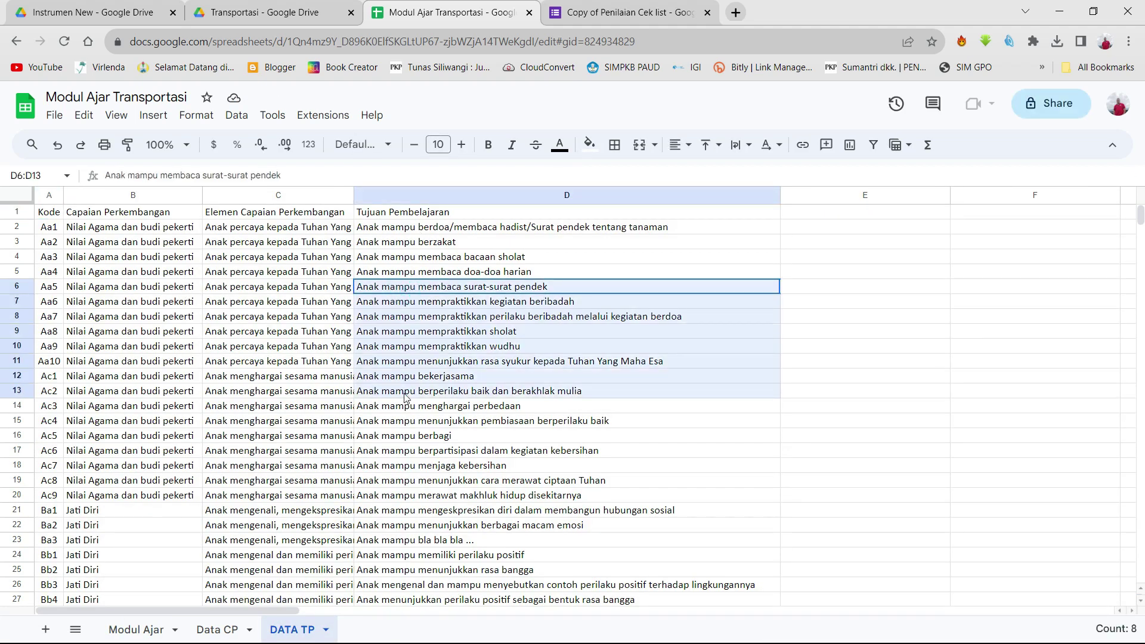
pyautogui.rightClick(405, 316)
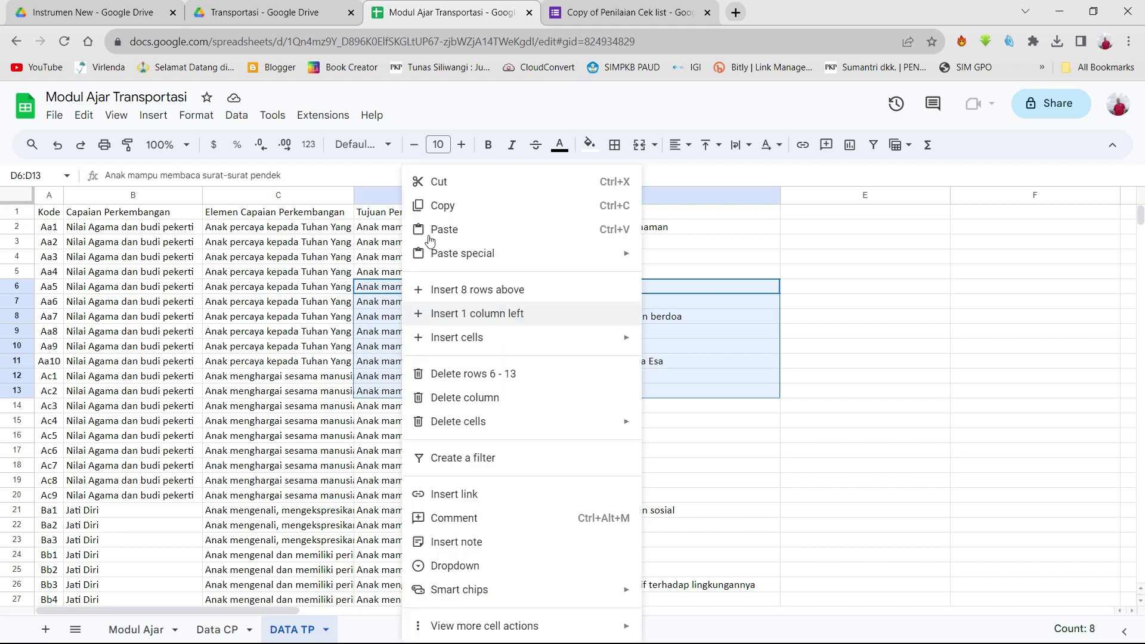
pyautogui.click(442, 206)
# Paste the copied learning objectives over the remaining Tujuan Pembelajaran option in Copy of Penilaian Cek list, and close the Modul Ajar Transportasi spreadsheet
pyautogui.click(608, 10)
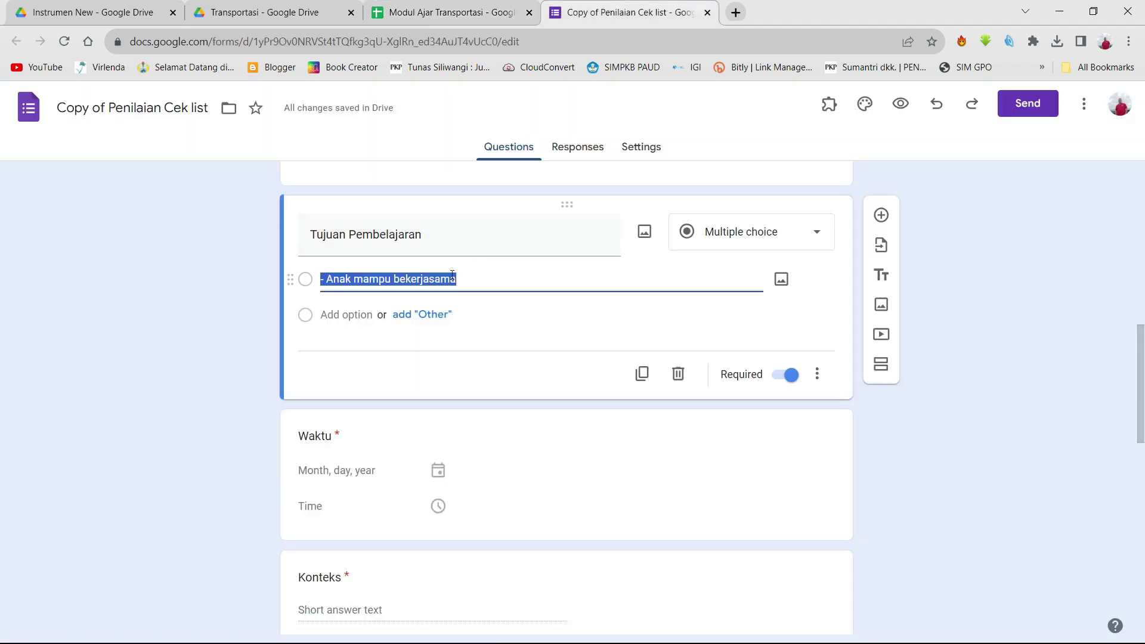
pyautogui.hotkey('ctrl', 'v')
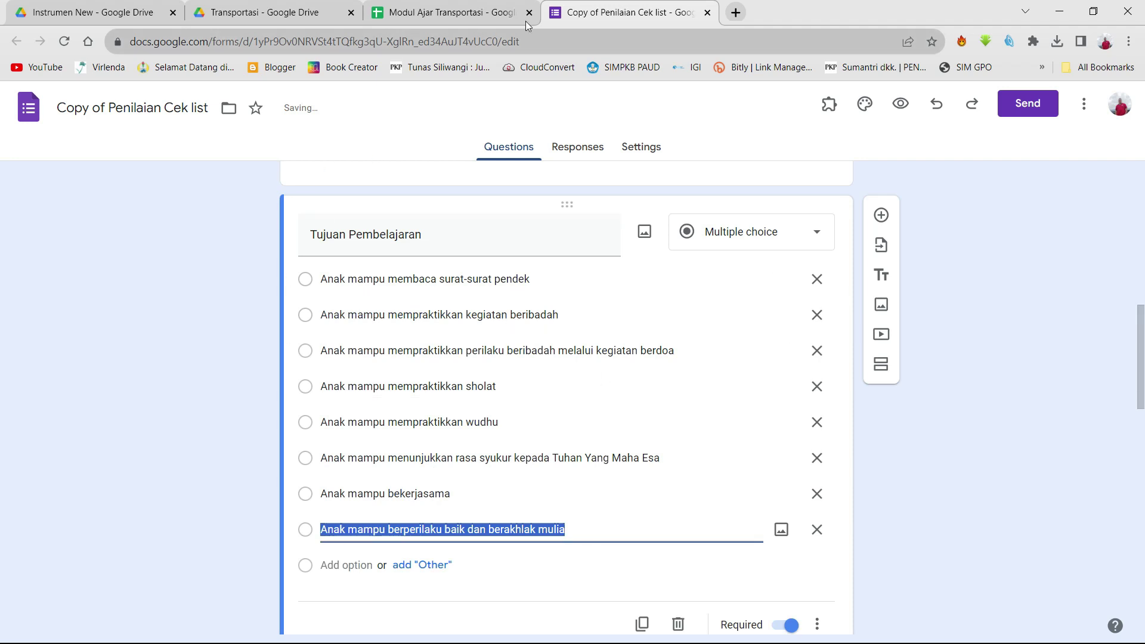
pyautogui.click(484, 11)
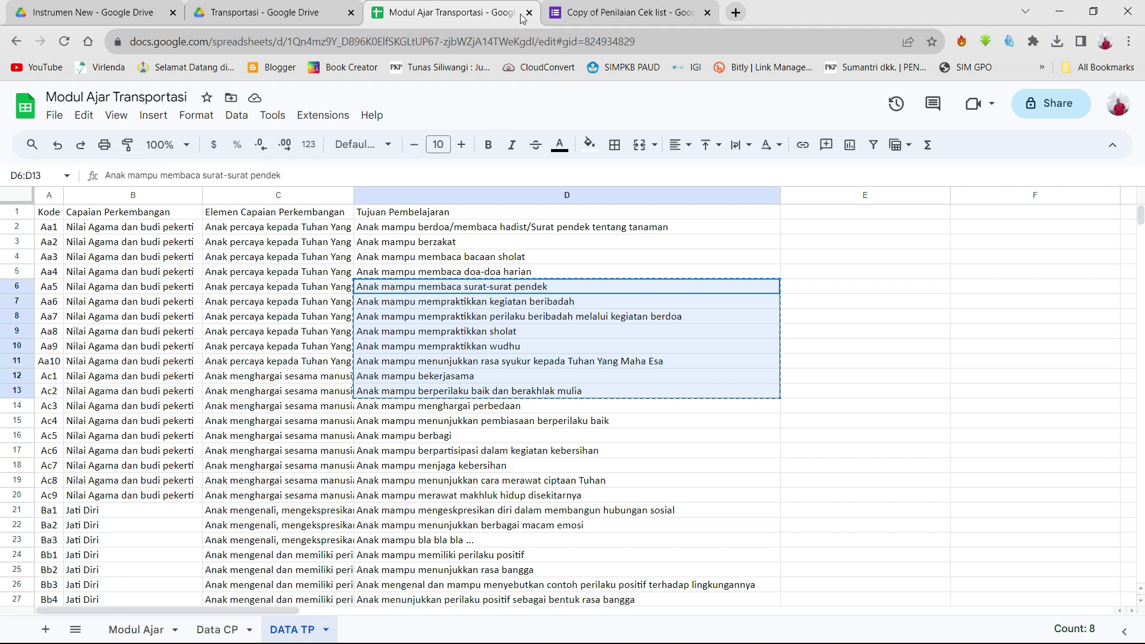
pyautogui.click(529, 11)
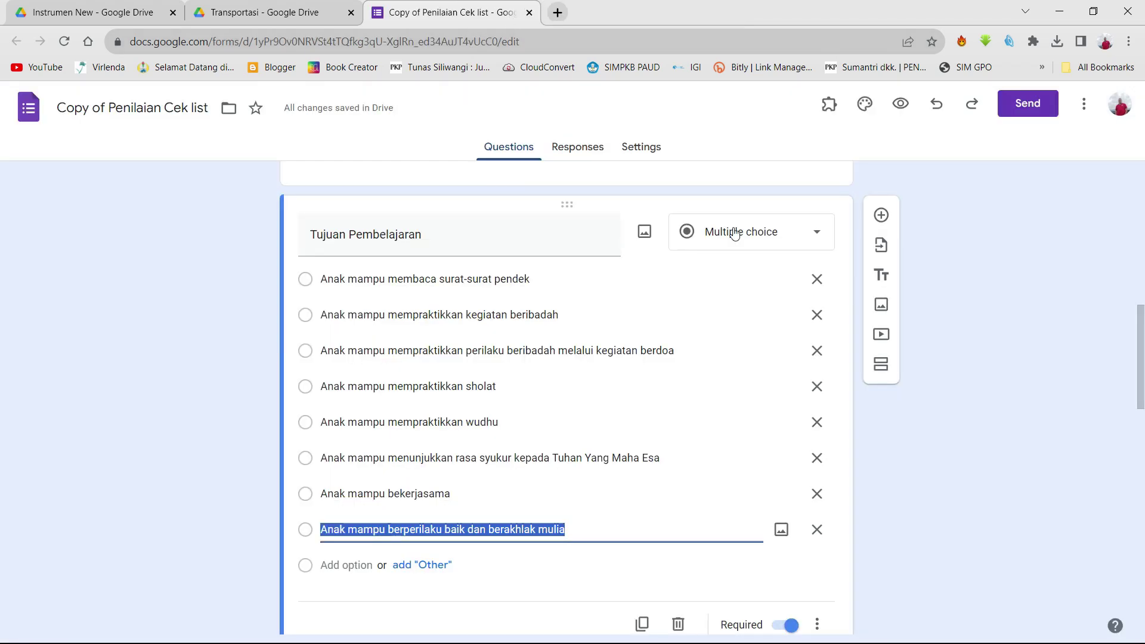
# Copy the response link of the Copy of Penilaian Cek list form from its send options
pyautogui.click(1028, 104)
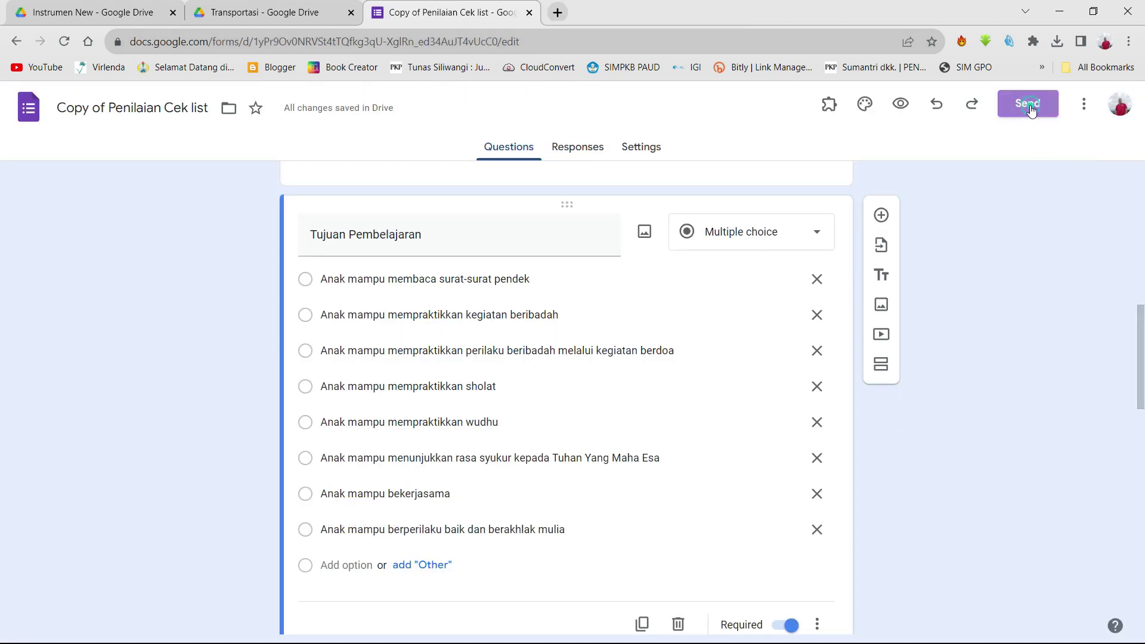
pyautogui.click(514, 243)
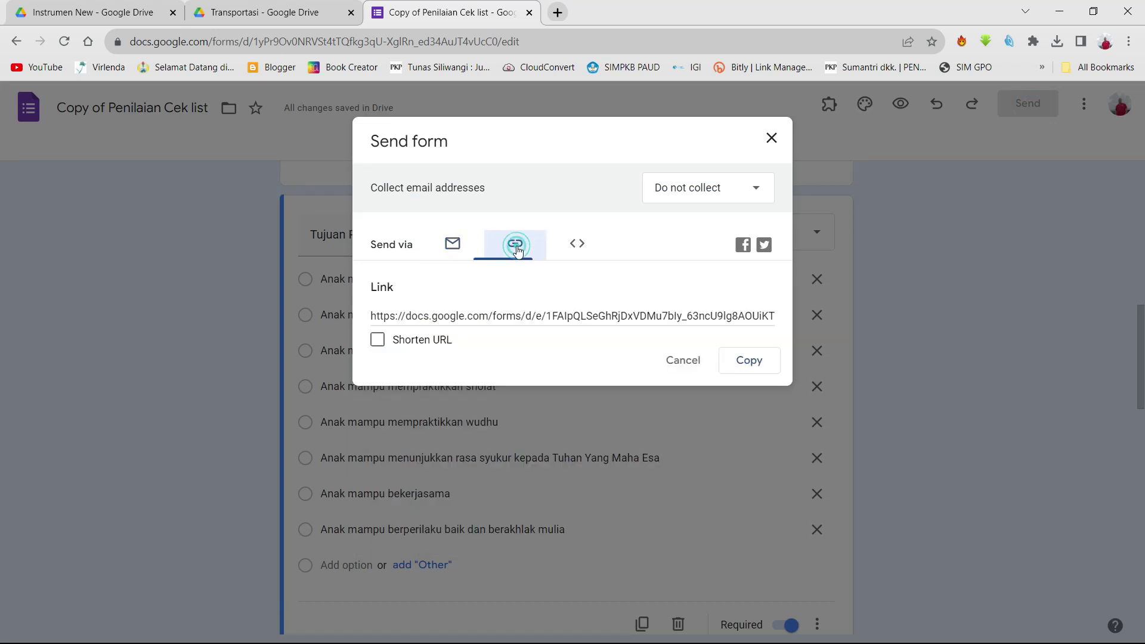
pyautogui.click(751, 361)
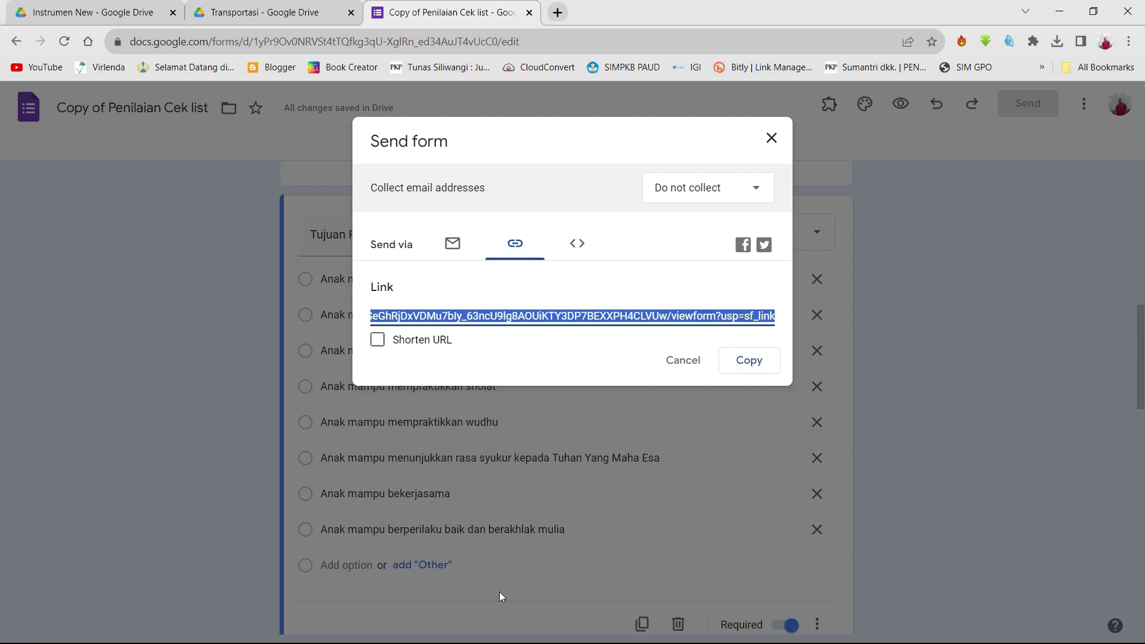
pyautogui.click(771, 139)
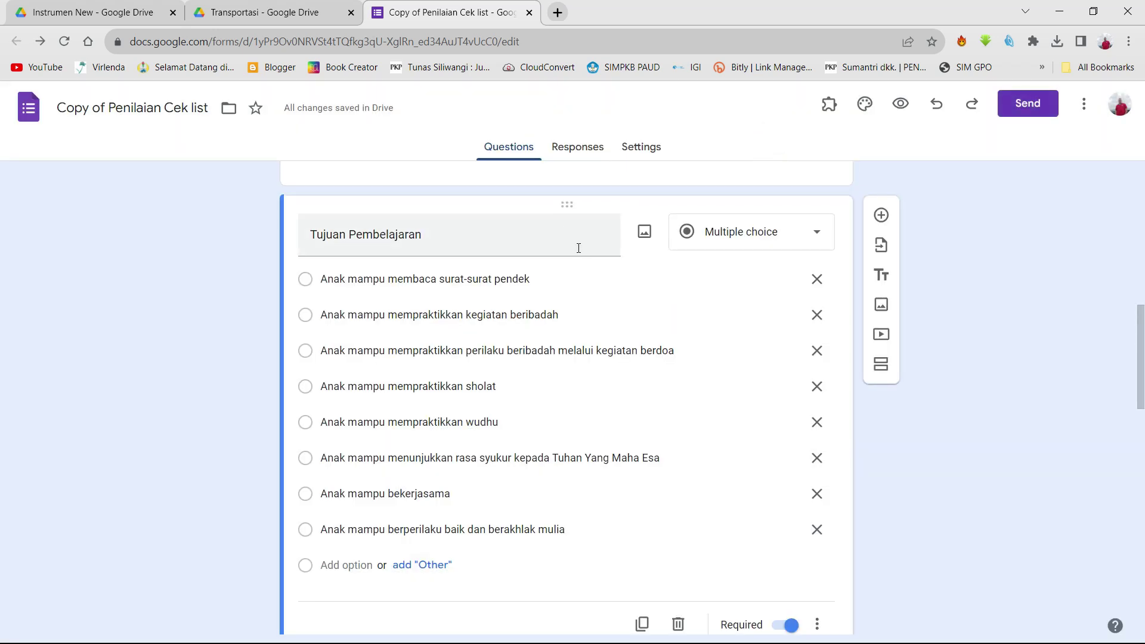
pyautogui.scroll(12, 597, 258)
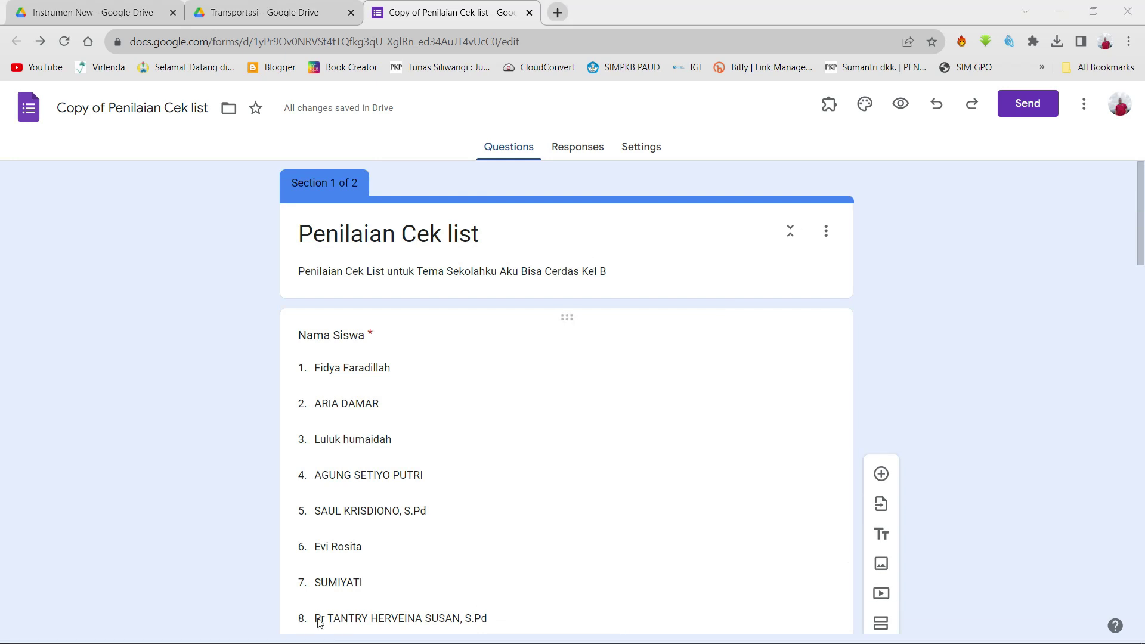
# Switch to Word, create a blank document, and paste the form link as a hyperlink followed by a blank line
pyautogui.press('super')
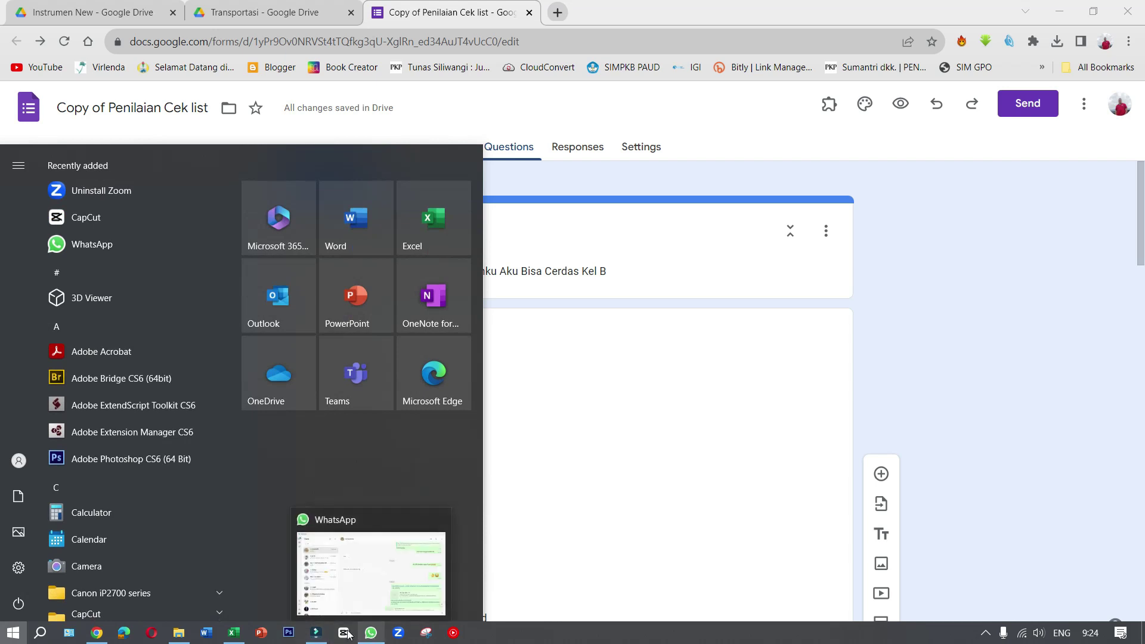
pyautogui.click(207, 633)
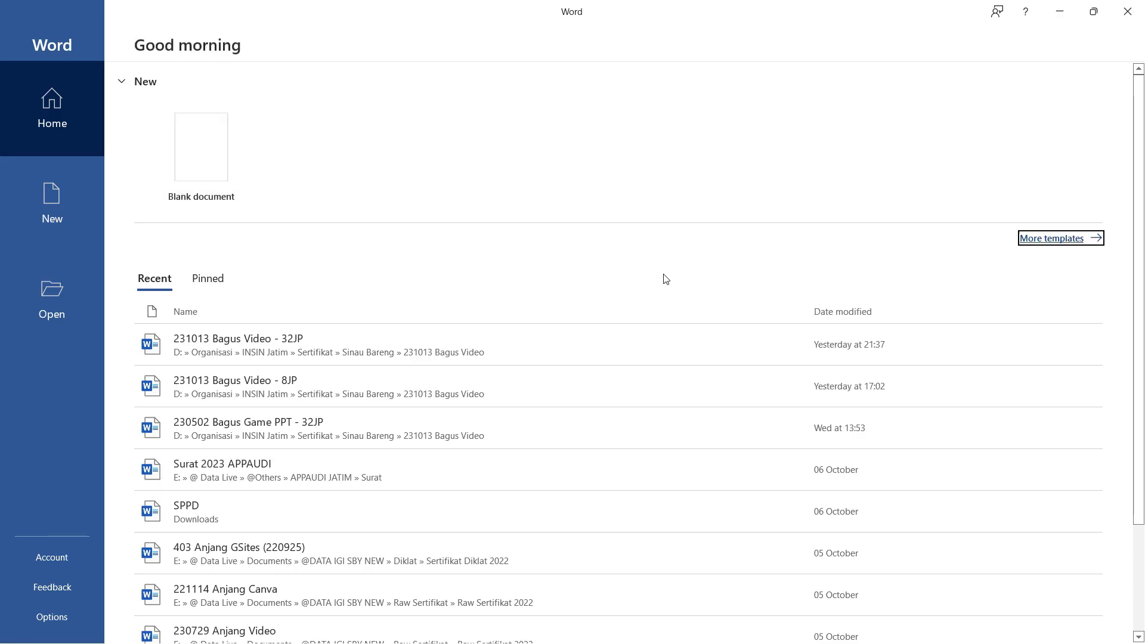
pyautogui.click(205, 126)
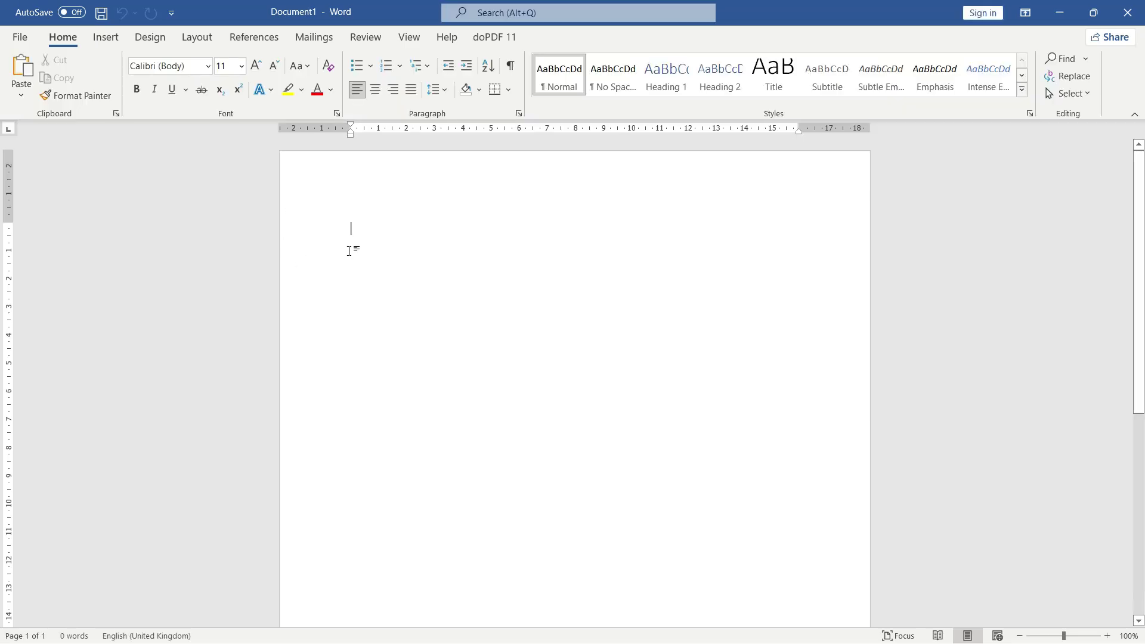
pyautogui.hotkey('ctrl', 'v')
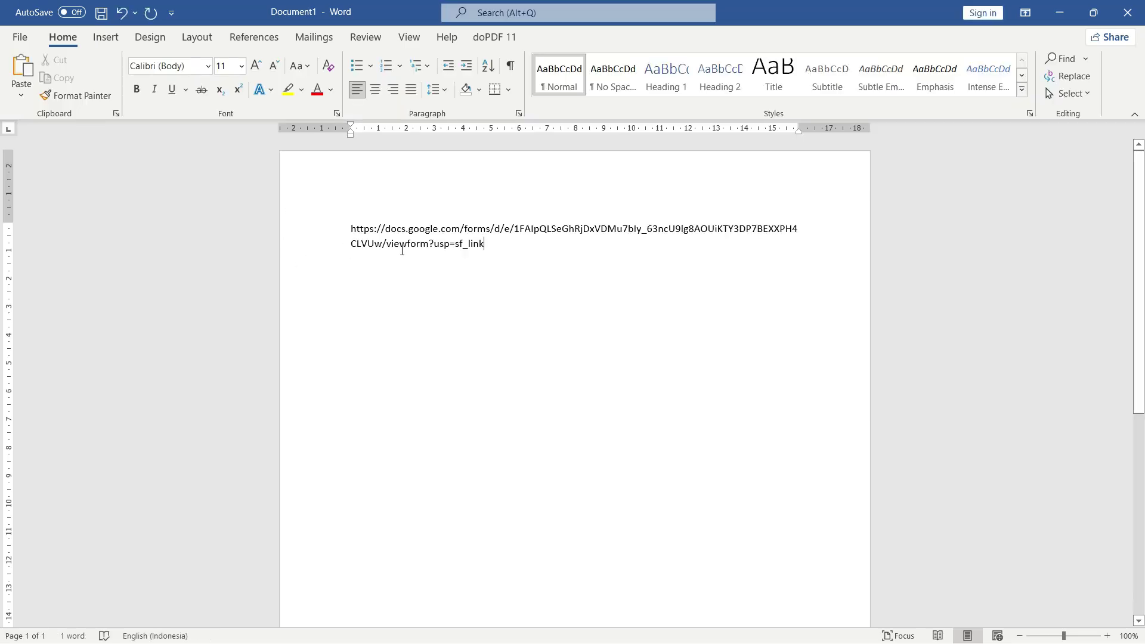
pyautogui.press('Return')
pyautogui.press('Return')
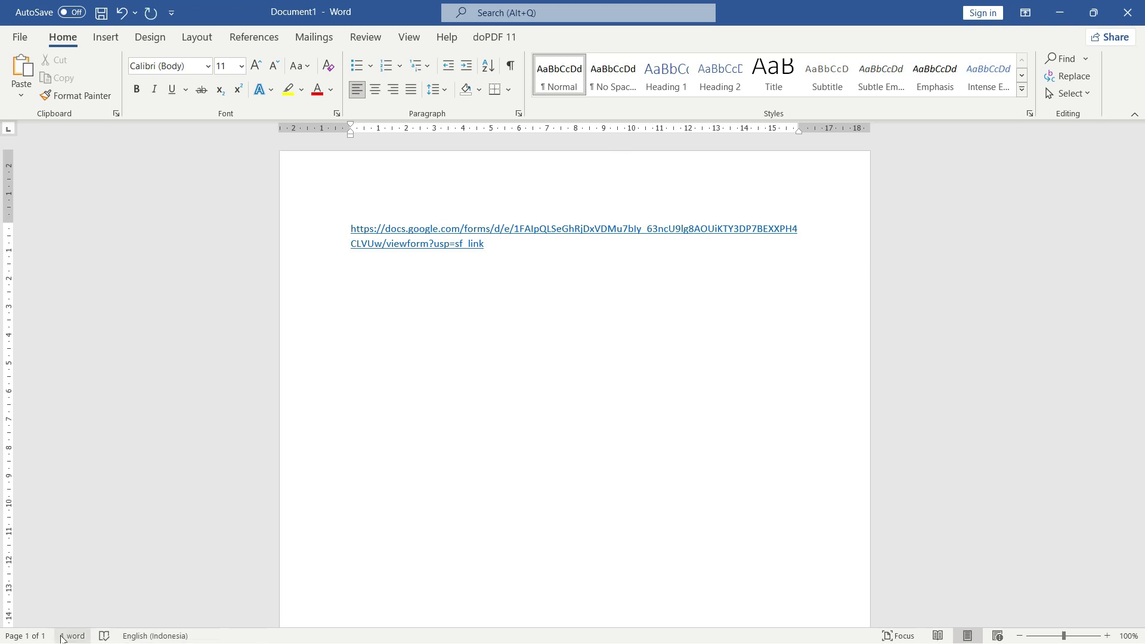
# Switch back to the form in Chrome and rename its file to "Penilaian Cek list Transporrtasi"
pyautogui.hotkey('alt', 'Tab')
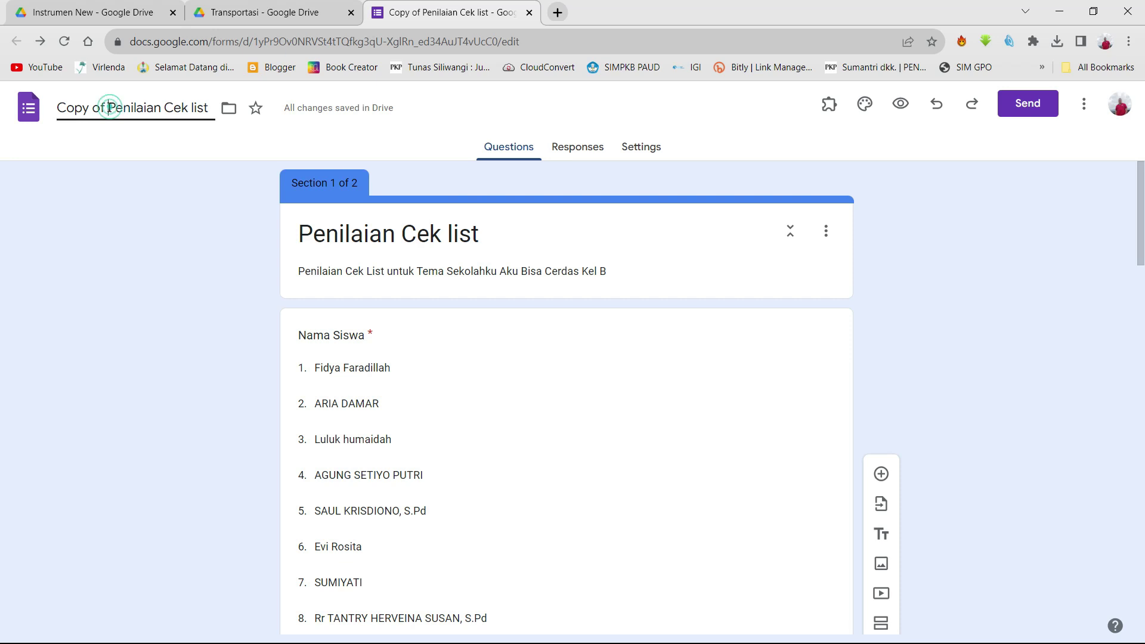
pyautogui.moveTo(108, 107); pyautogui.dragTo(58, 108)
pyautogui.press('BackSpace')
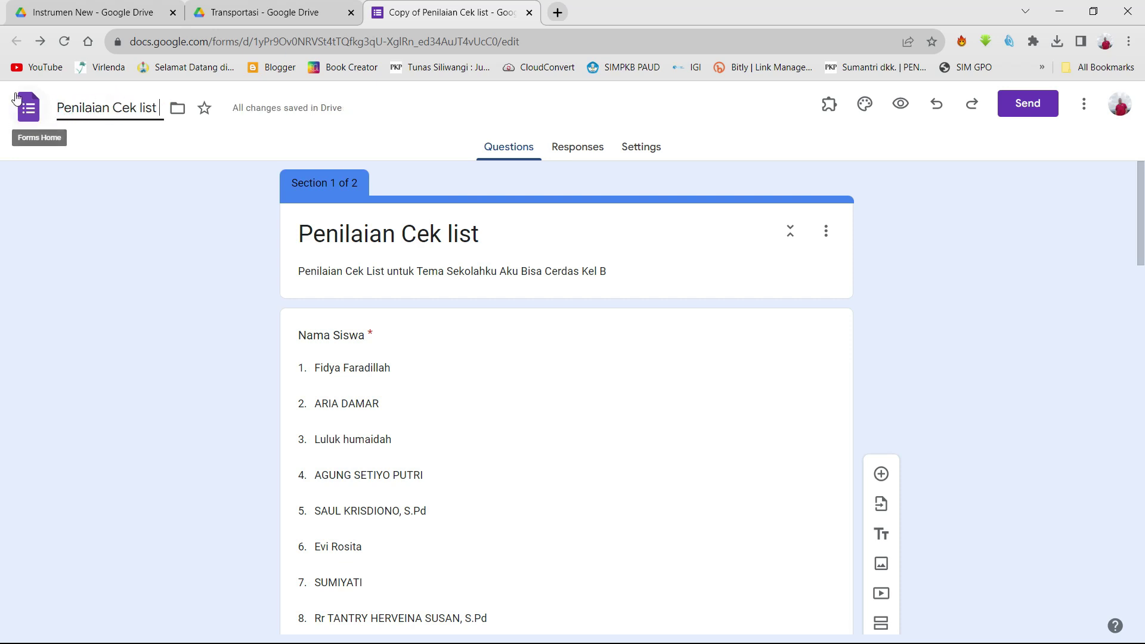
pyautogui.write('Tras')
pyautogui.press('BackSpace')
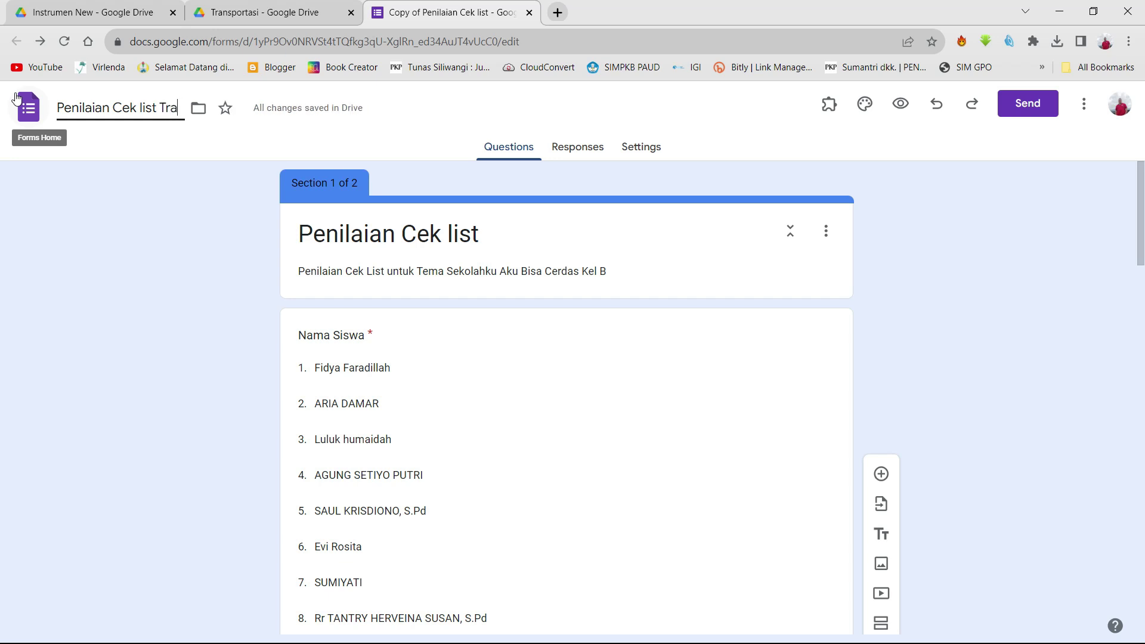
pyautogui.write('nsporrtasi')
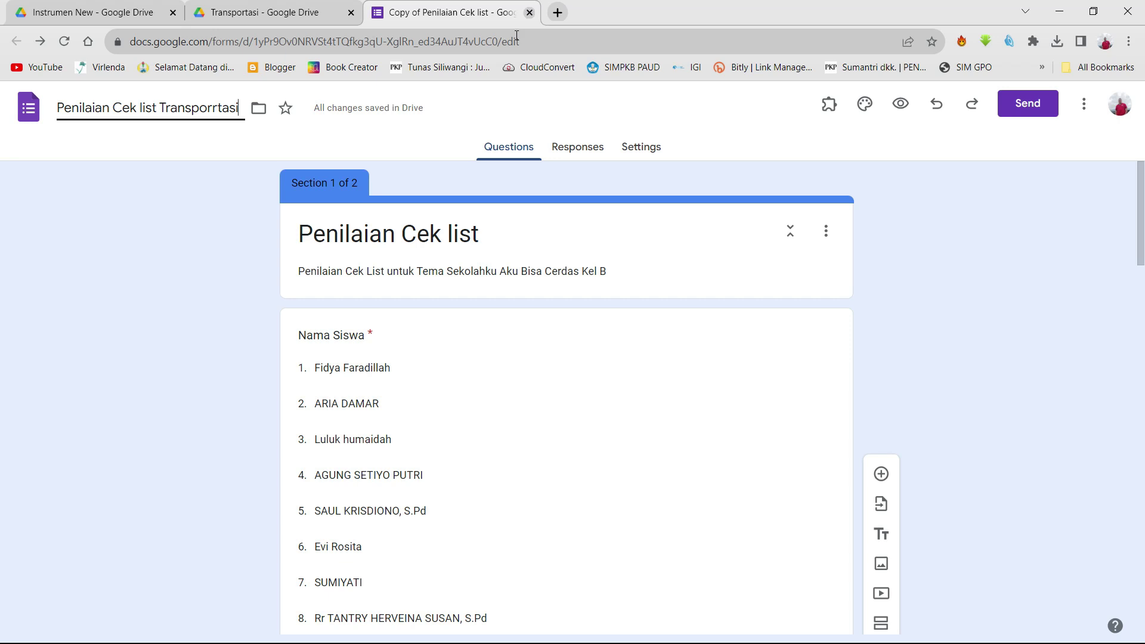
pyautogui.click(400, 146)
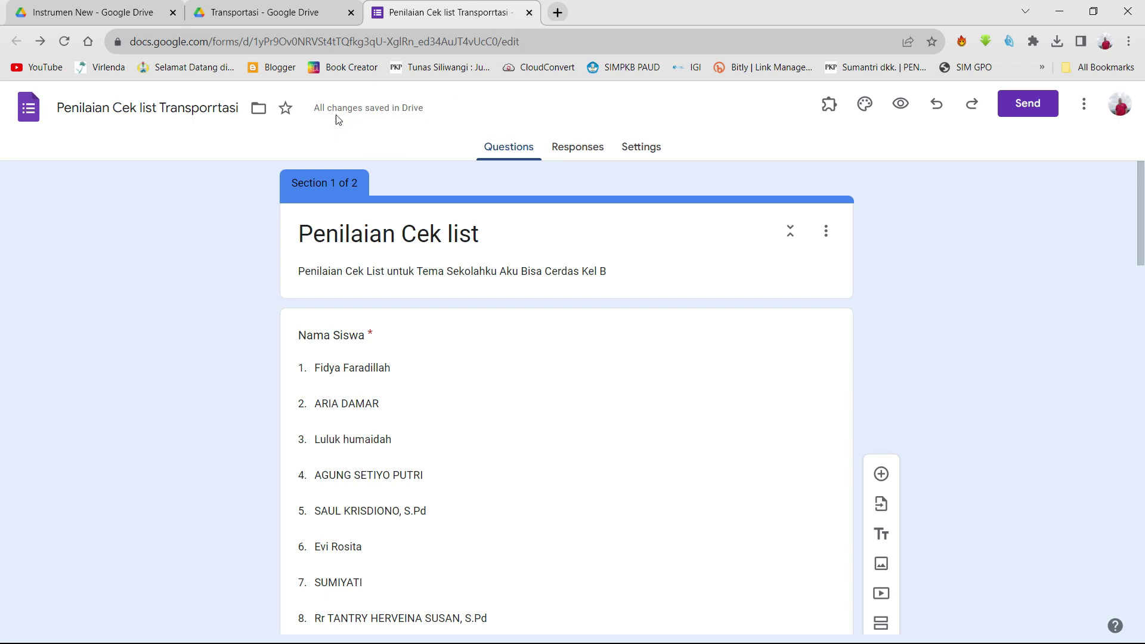
# Close the Cek list form, open Copy of Penilaian Anekdot from the Transportasi folder, and dismiss the missing upload folders dialog without restoring
pyautogui.click(528, 12)
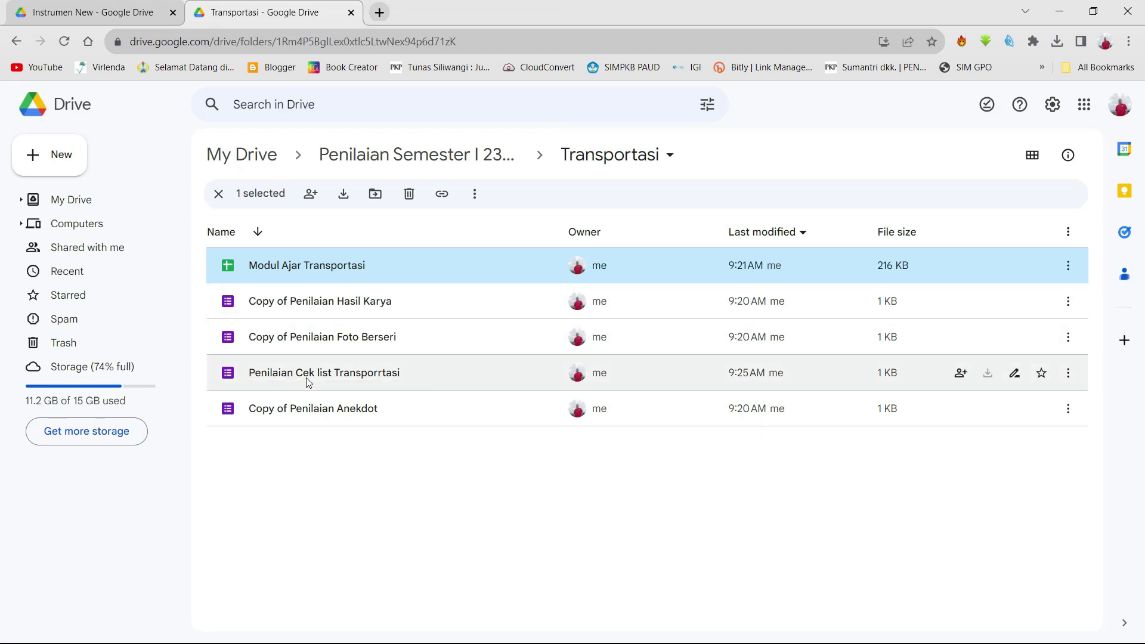
pyautogui.doubleClick(330, 410)
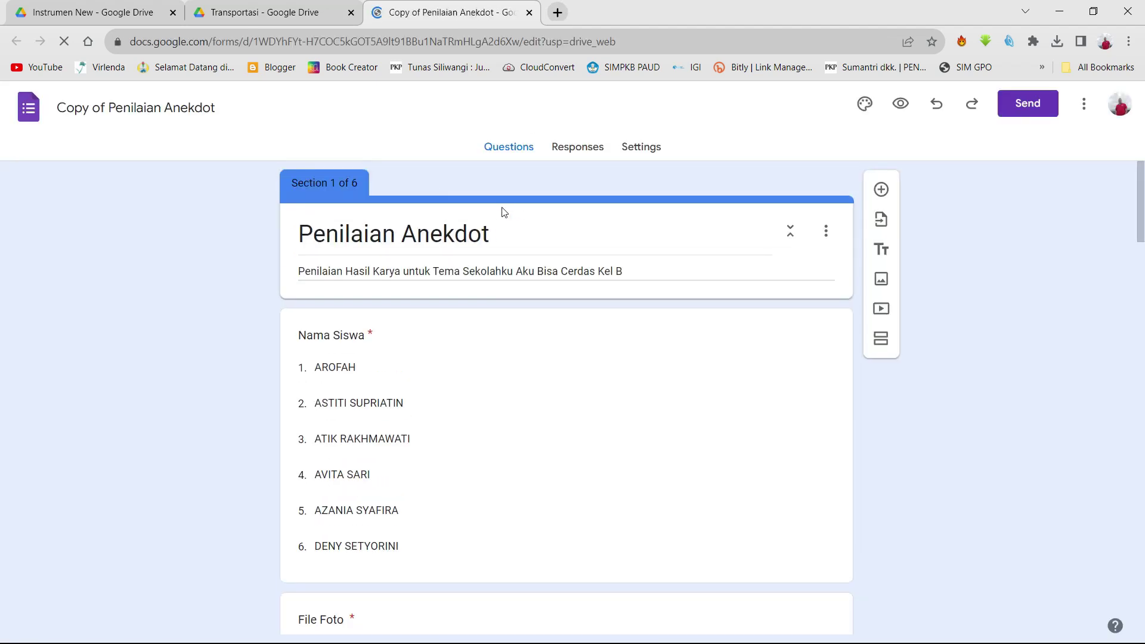
pyautogui.click(340, 367)
pyautogui.moveTo(345, 370); pyautogui.dragTo(346, 511)
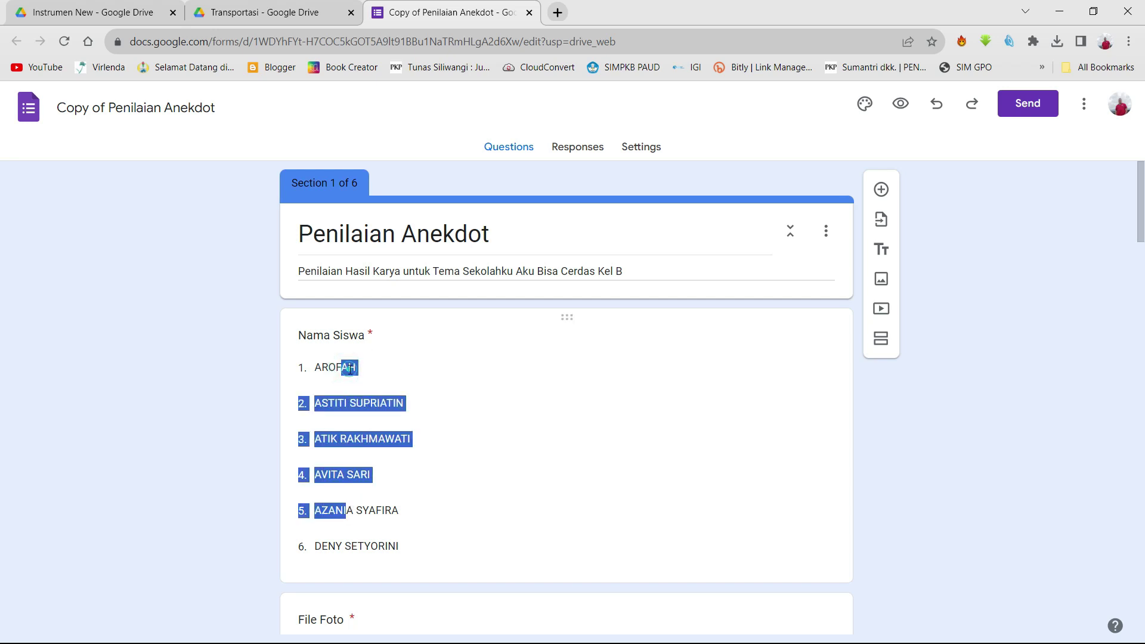
pyautogui.click(400, 376)
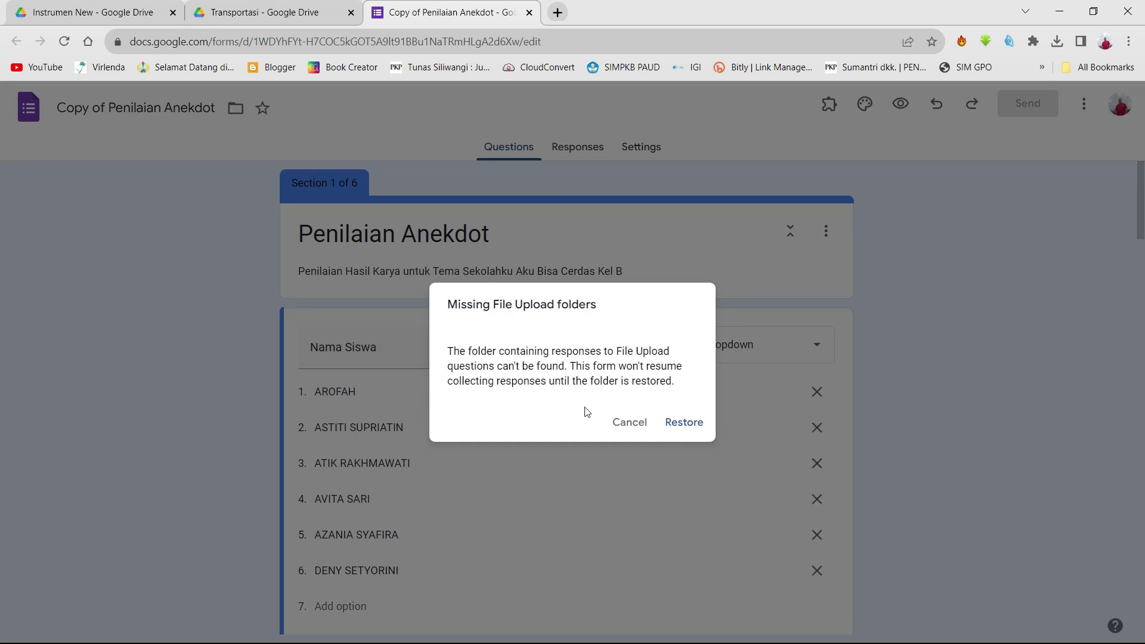
pyautogui.click(630, 434)
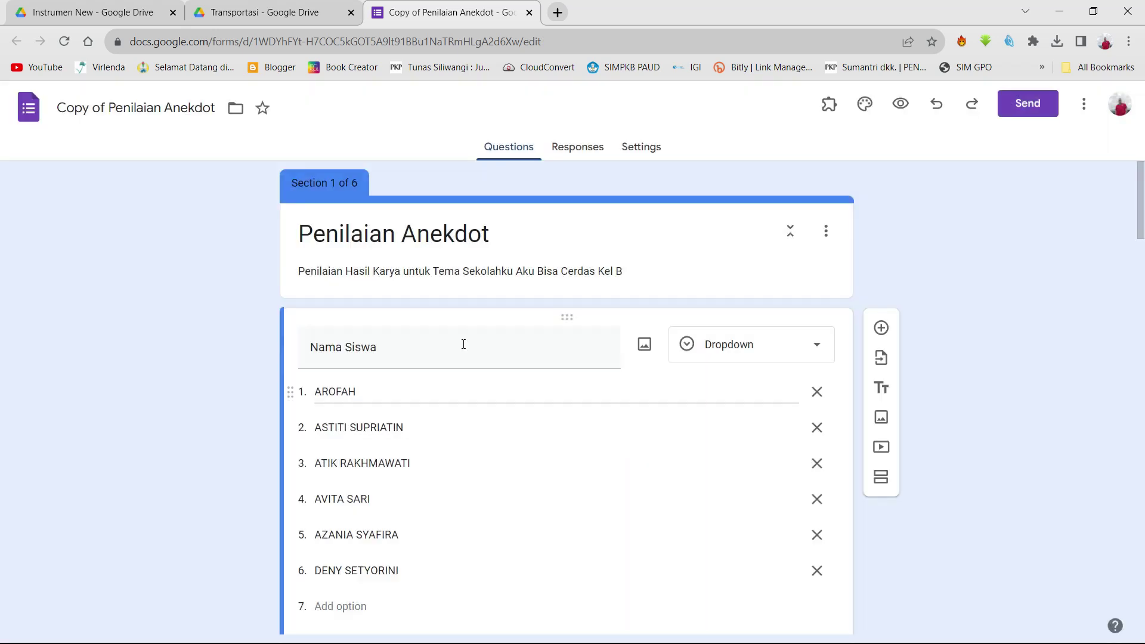
# Rename the form file as "Penilaian Anekdot Transportasi"
pyautogui.click(154, 107)
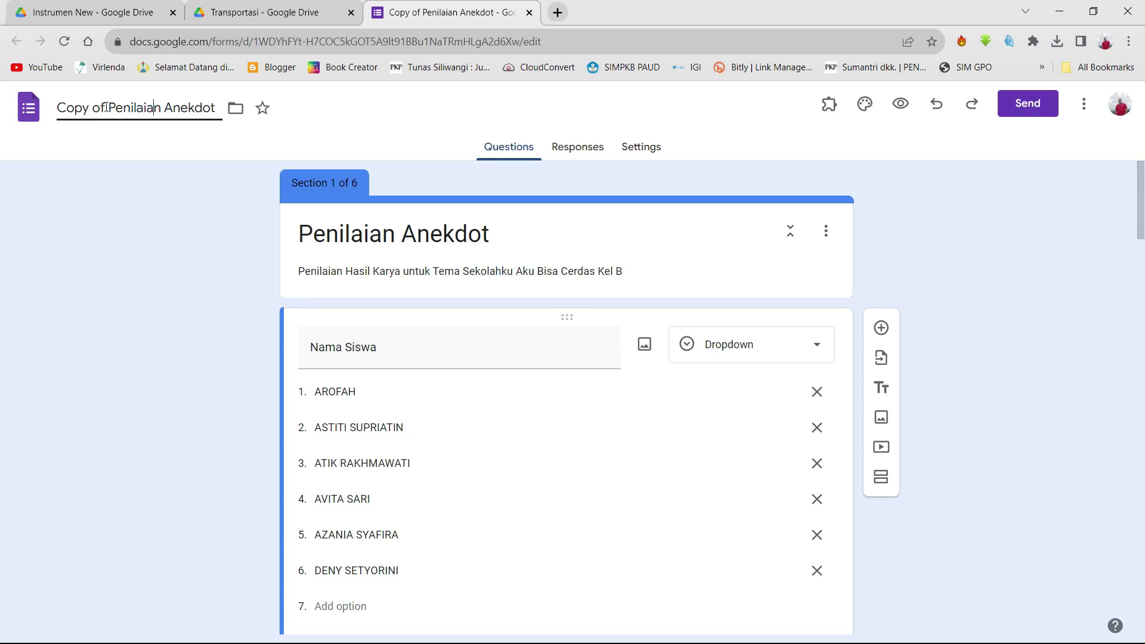
pyautogui.moveTo(108, 107); pyautogui.dragTo(54, 102)
pyautogui.press('BackSpace')
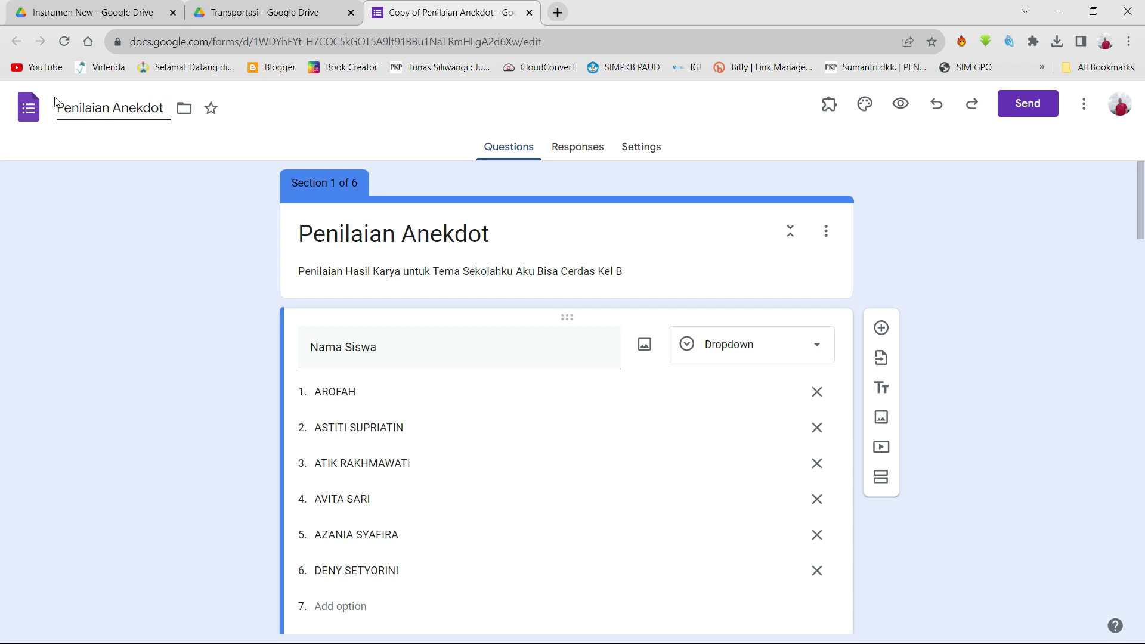
pyautogui.write('ansportasi')
pyautogui.press('Tab')
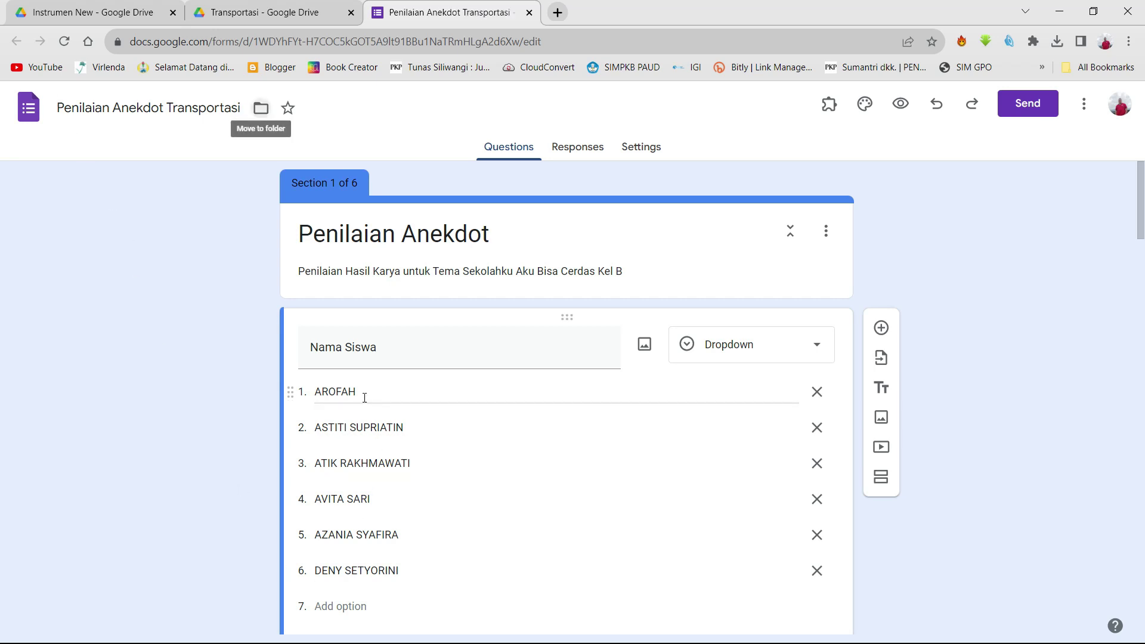
# Remove the first five student names from the Nama Siswa dropdown and restore the missing file upload folders
pyautogui.click(364, 397)
pyautogui.click(817, 394)
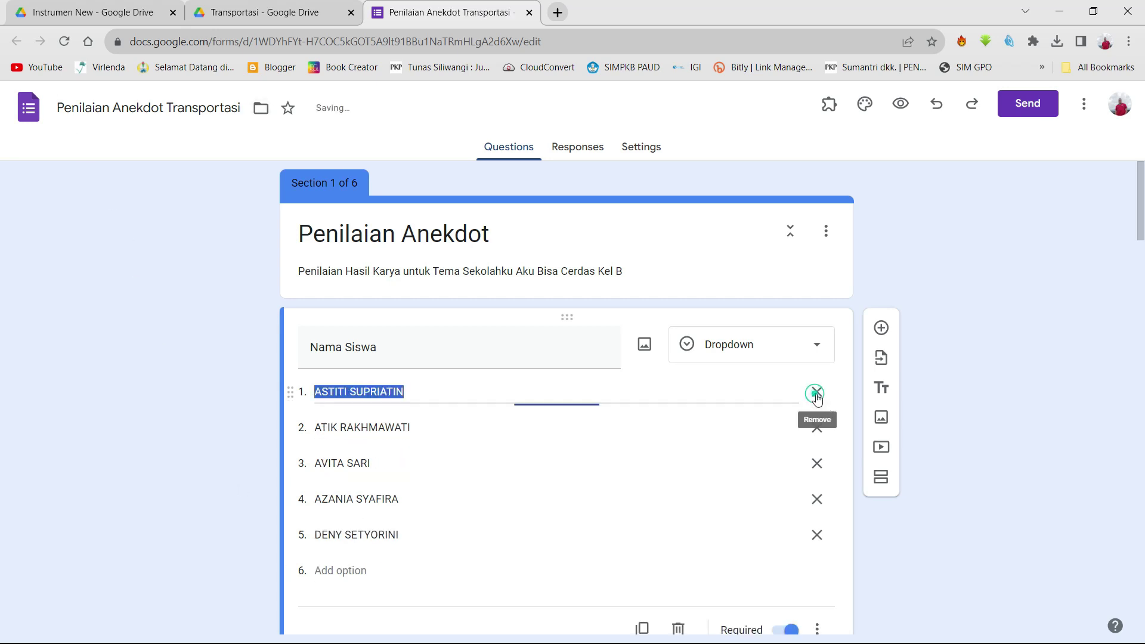
pyautogui.click(817, 395)
pyautogui.click(817, 395)
pyautogui.click(817, 395)
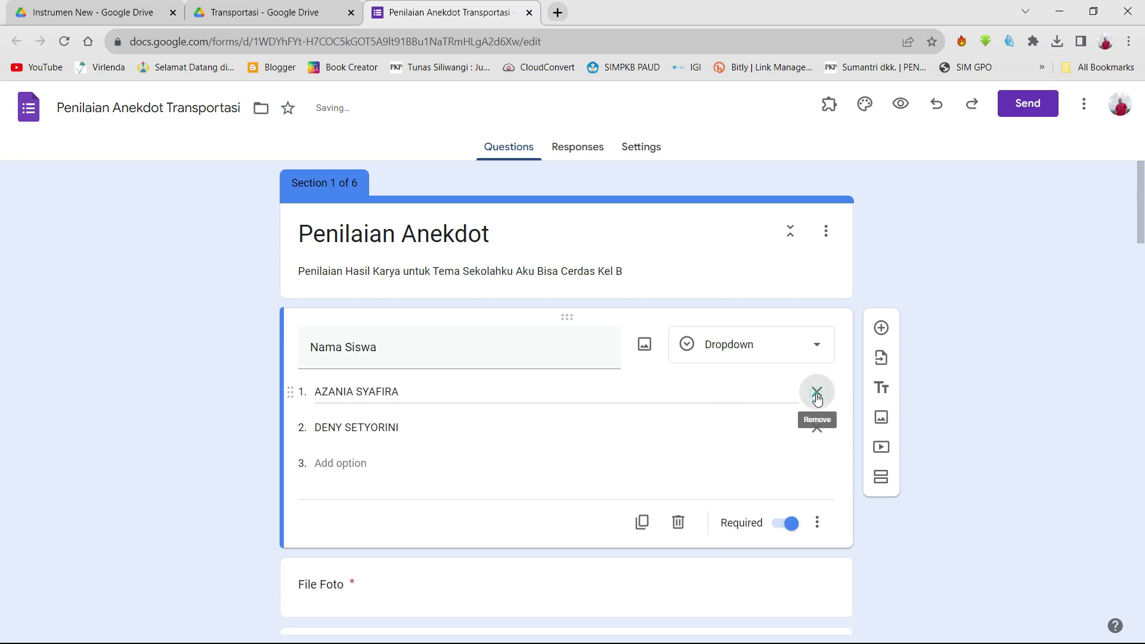
pyautogui.click(817, 395)
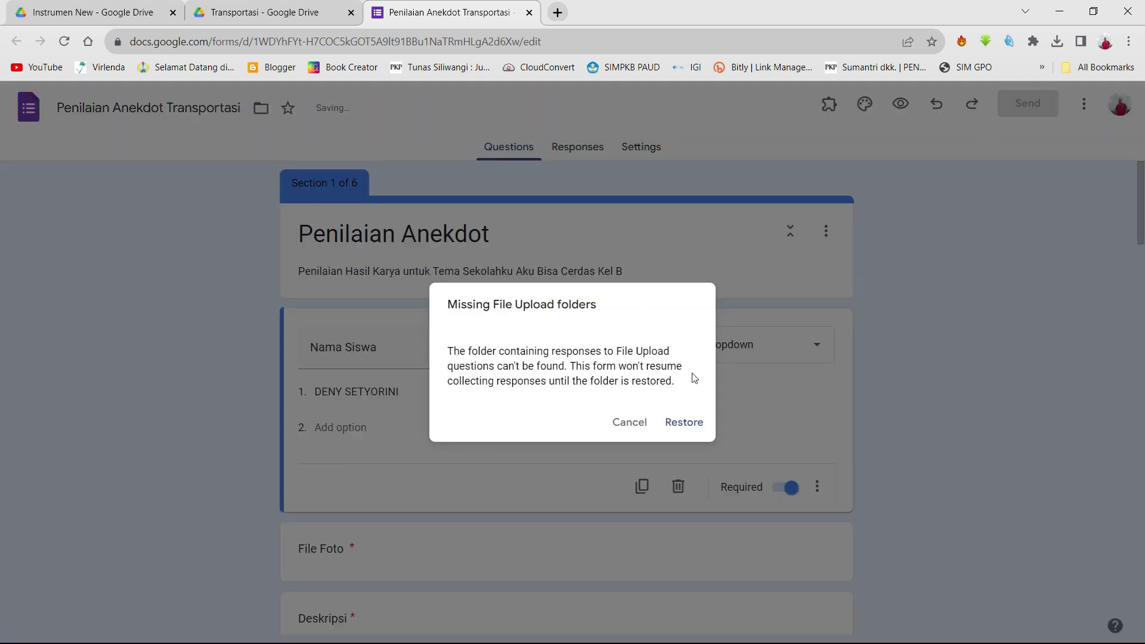
pyautogui.click(685, 424)
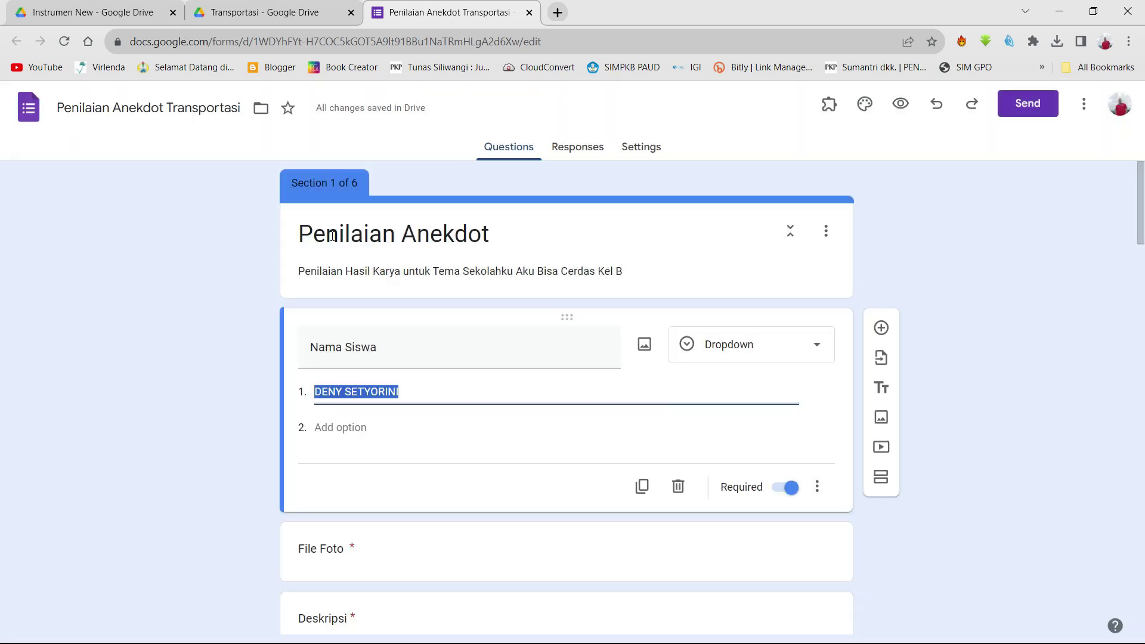
# Switch to the Data Anggota IGI Kota Surabaya workbook in Excel and copy the selected names in C4975:C4987
pyautogui.scroll(-7, 523, 313)
pyautogui.scroll(5, 475, 304)
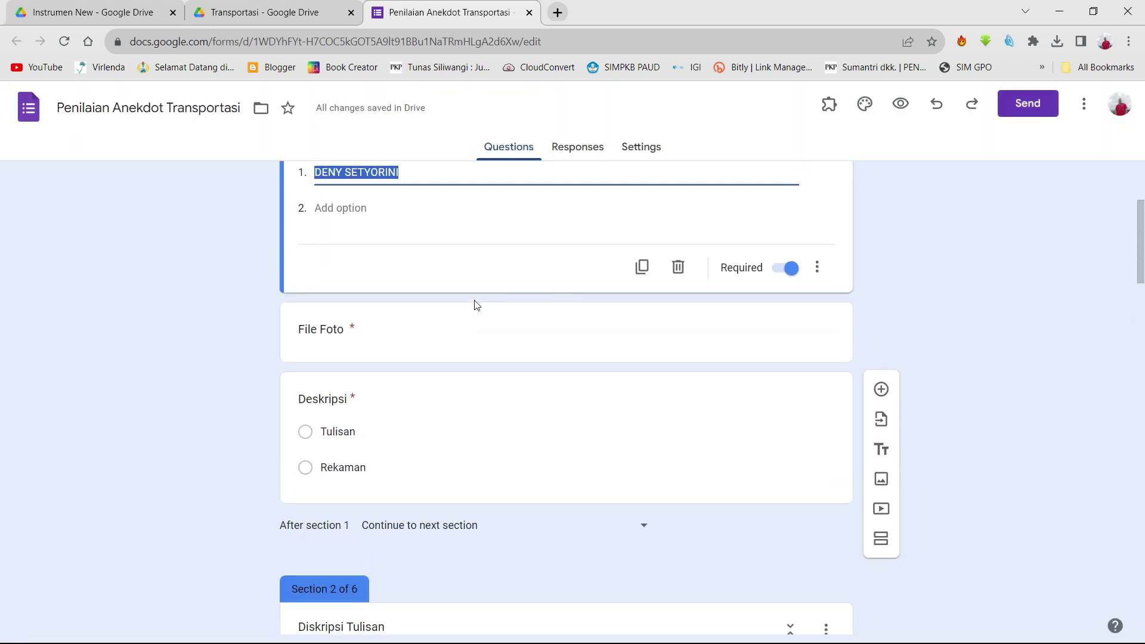
pyautogui.scroll(-6, 388, 501)
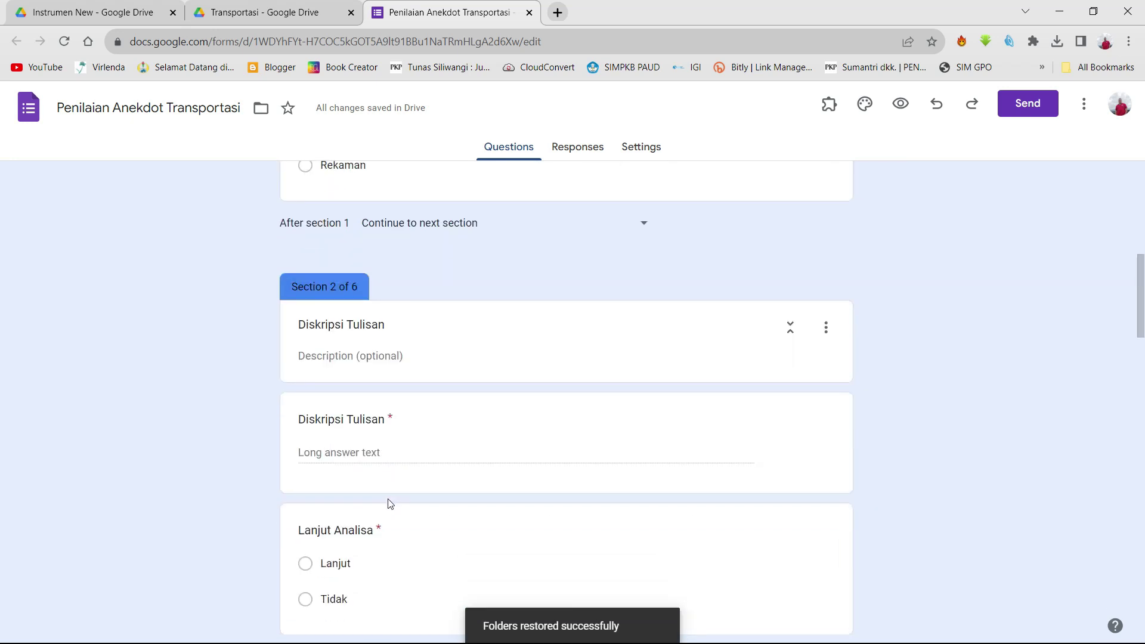
pyautogui.hotkey('alt', 'Tab')
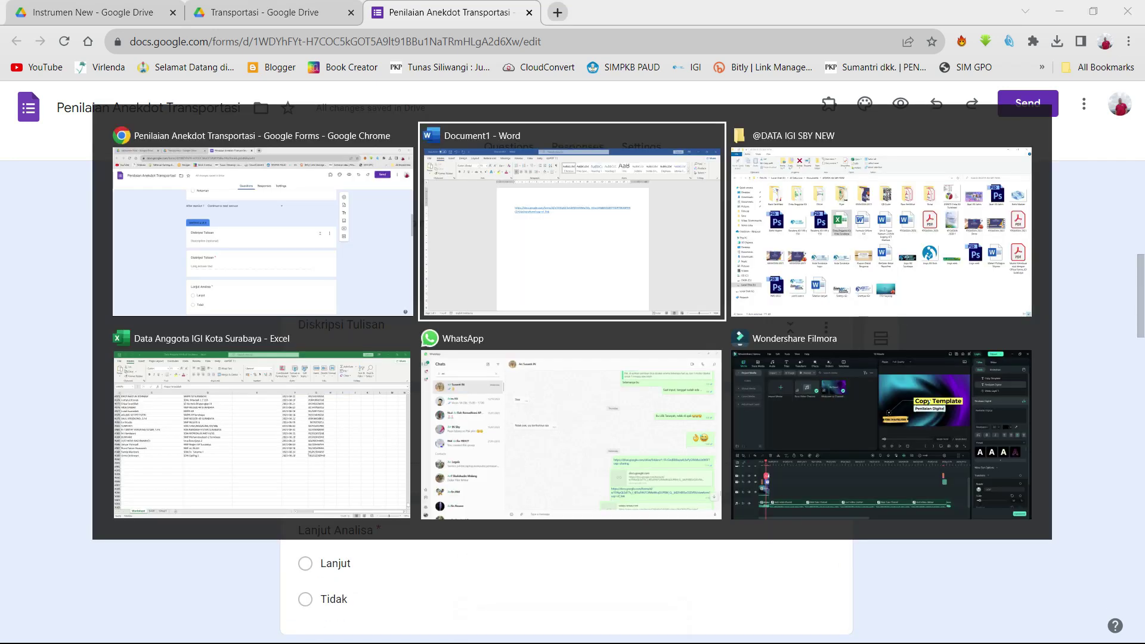
pyautogui.hotkey('alt', 'Tab')
pyautogui.hotkey('alt', 'Tab')
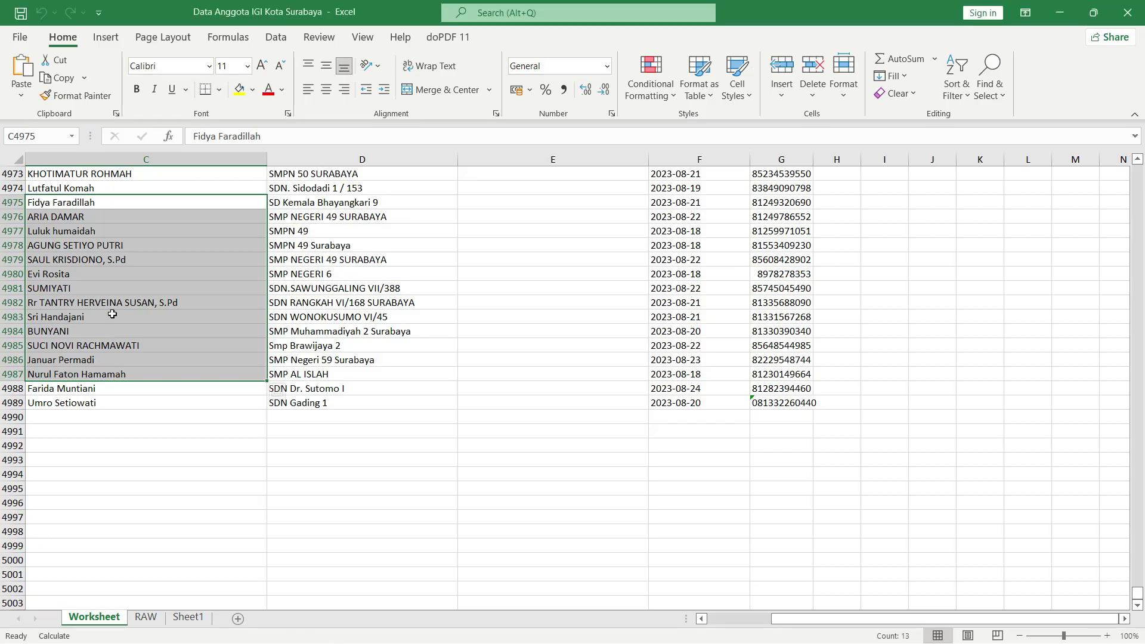
pyautogui.rightClick(111, 314)
pyautogui.click(164, 248)
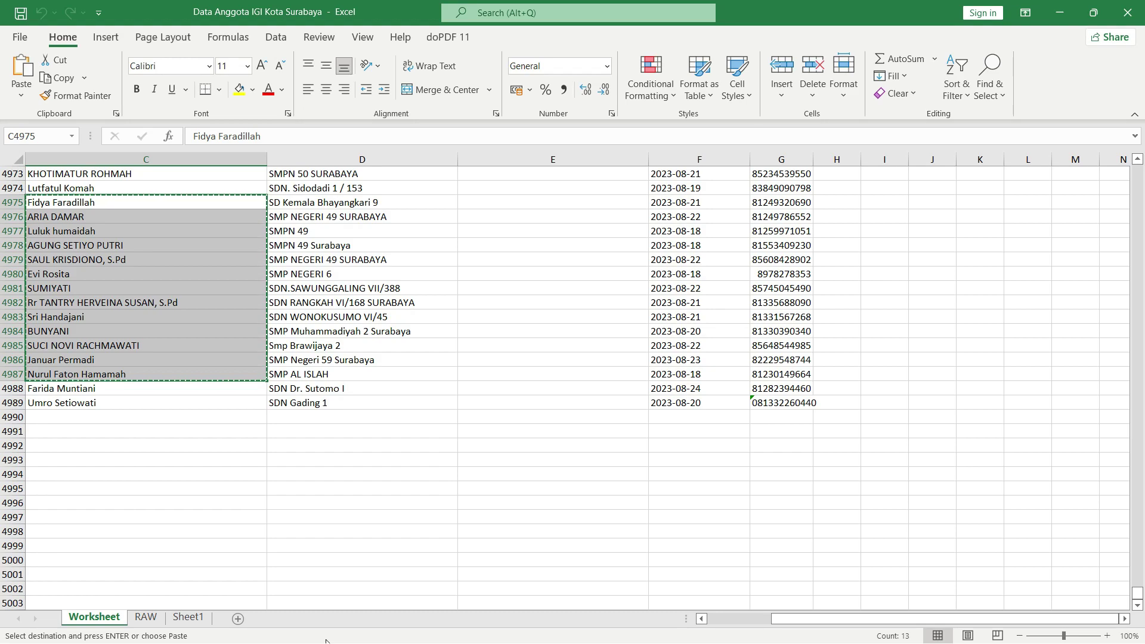
# Switch back to the form in Chrome and replace the remaining Nama Siswa option with the copied list of names
pyautogui.hotkey('alt', 'Tab')
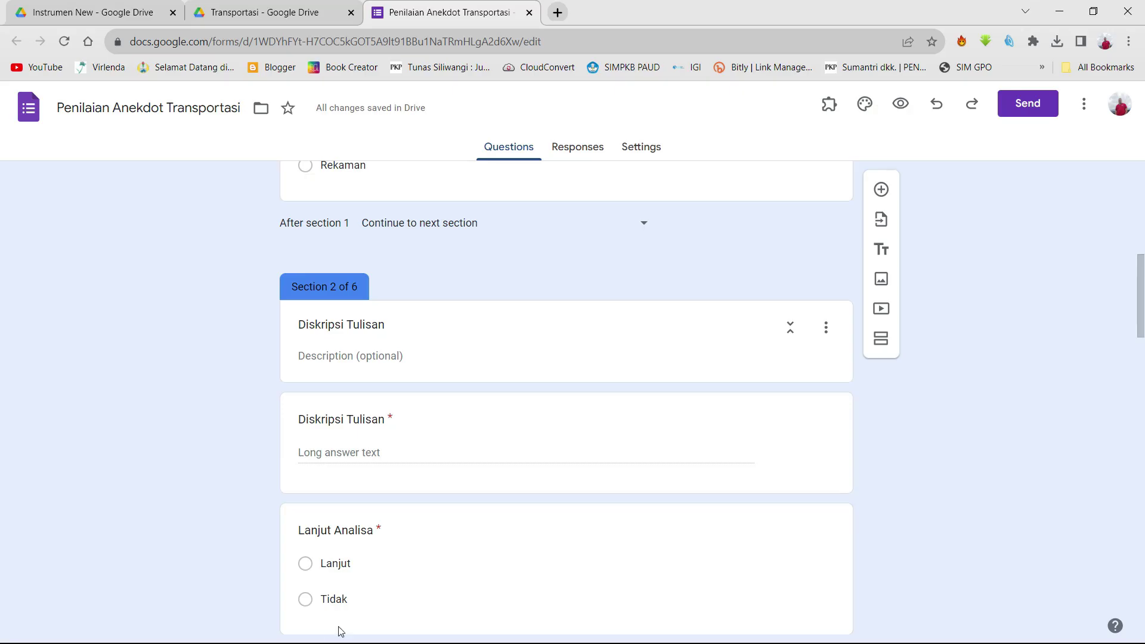
pyautogui.scroll(8, 374, 419)
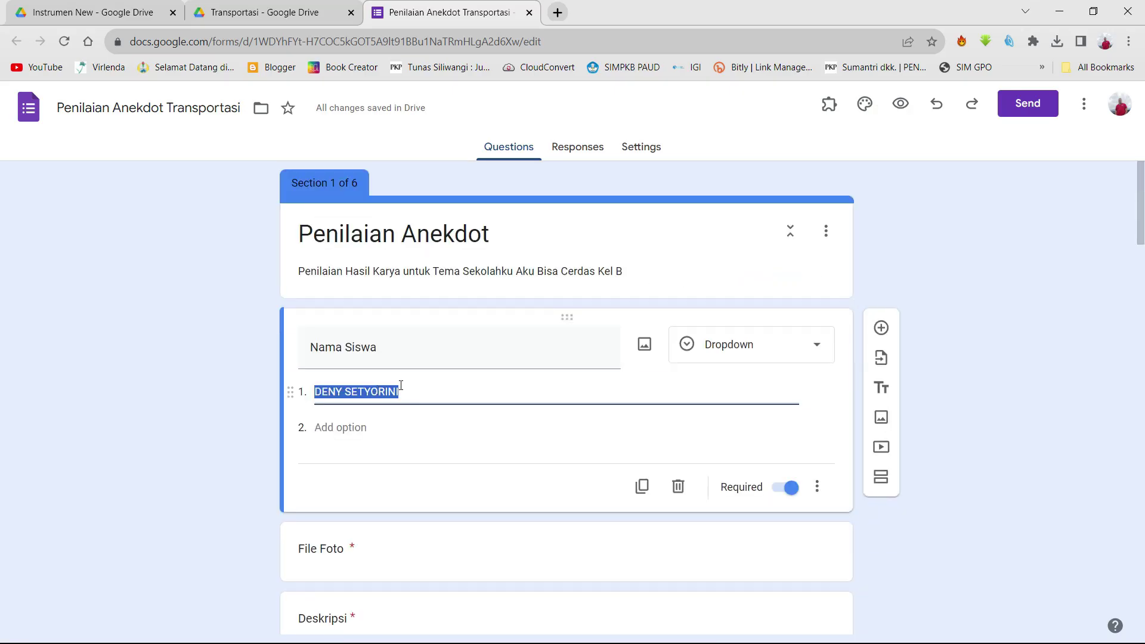
pyautogui.hotkey('ctrl', 'v')
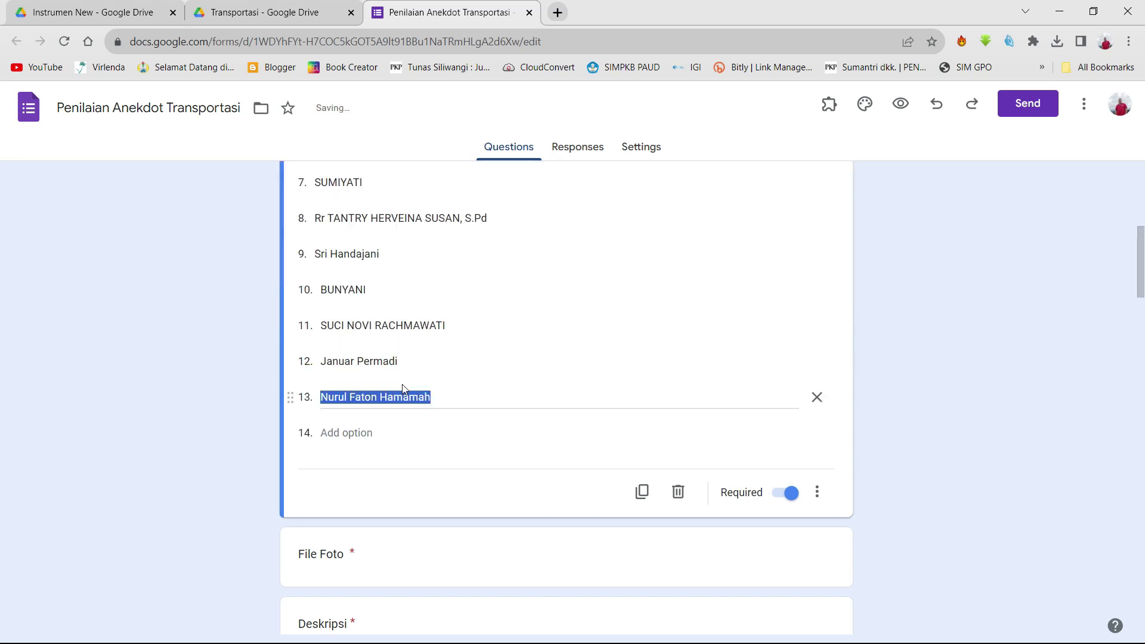
pyautogui.click(936, 395)
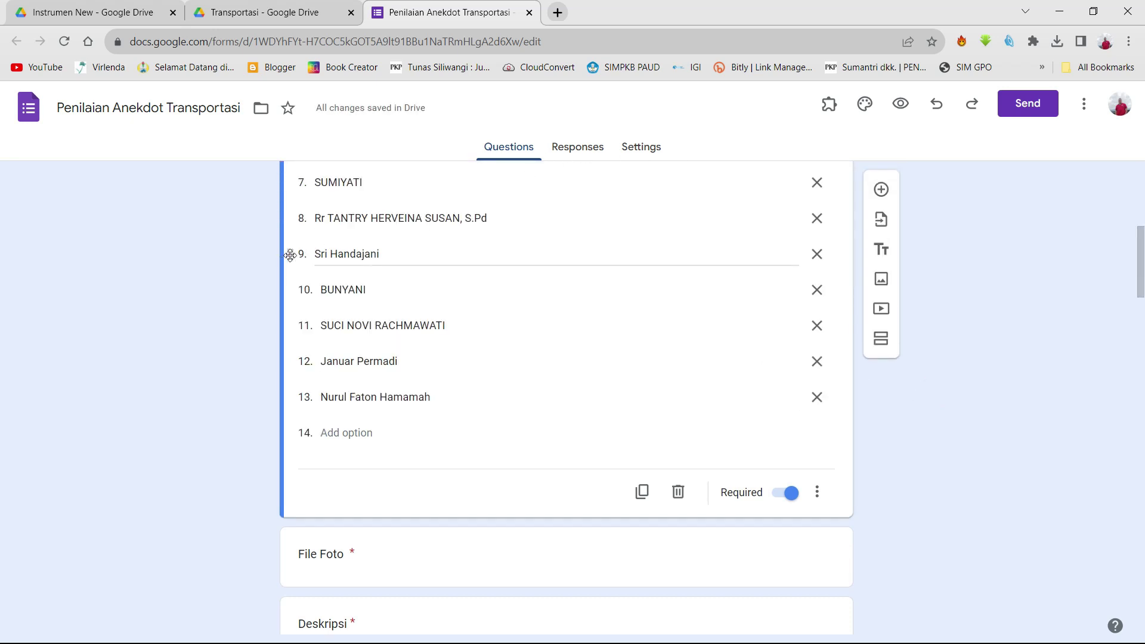
pyautogui.scroll(5, 619, 319)
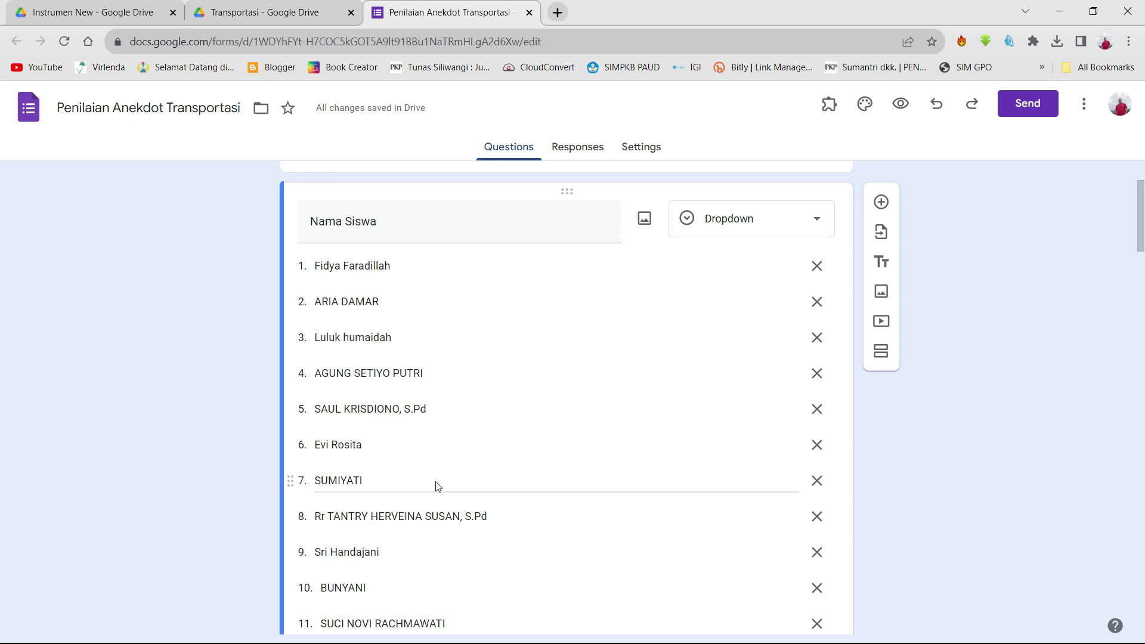
pyautogui.scroll(-2, 439, 487)
pyautogui.scroll(5, 439, 486)
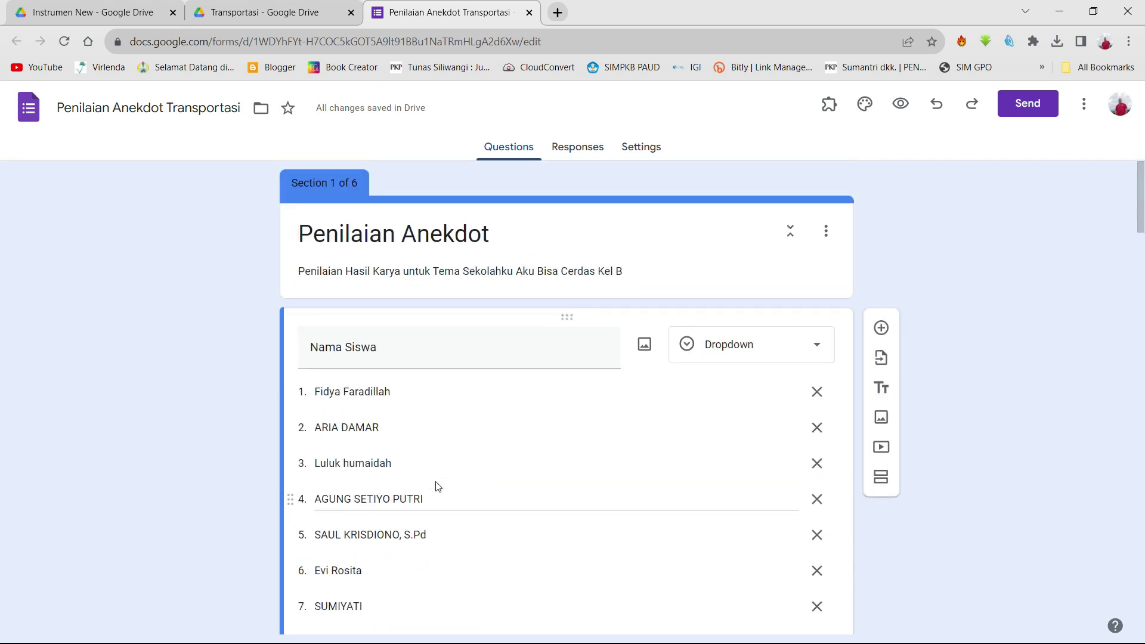
pyautogui.scroll(-5, 438, 486)
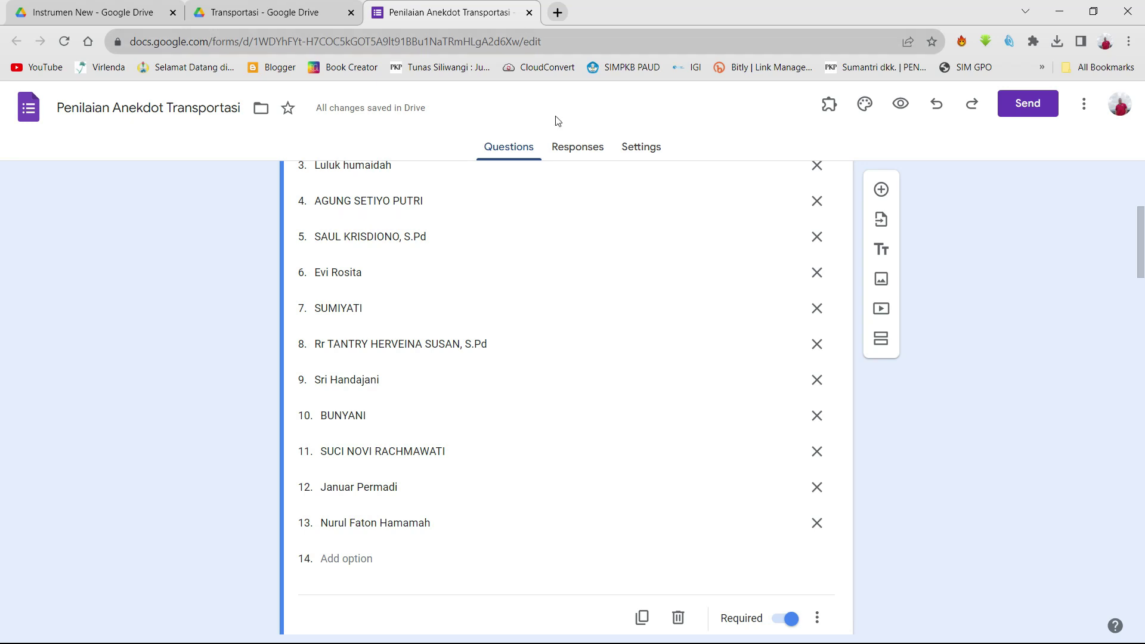
# Copy the response link of the Penilaian Anekdot form from its send options and close the send dialog
pyautogui.click(1024, 108)
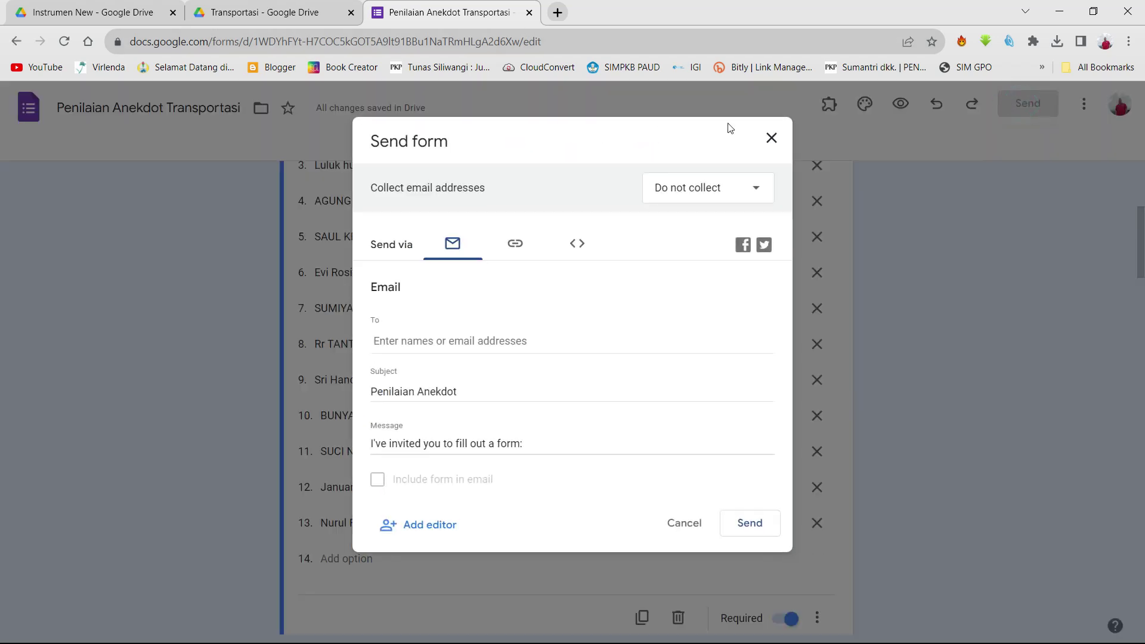
pyautogui.click(523, 255)
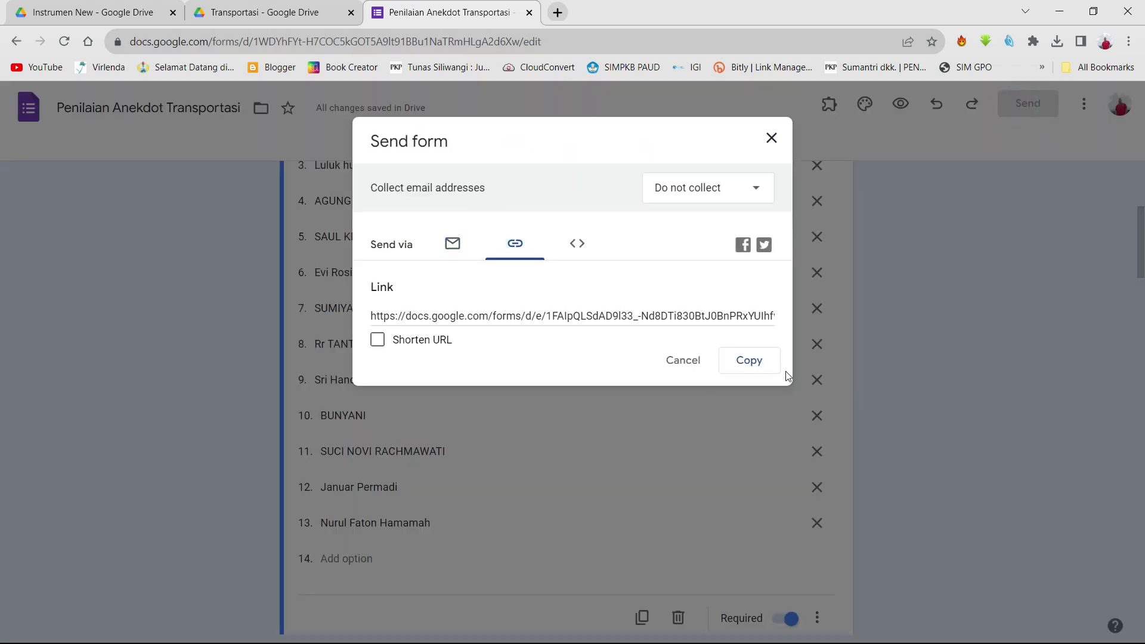
pyautogui.click(744, 361)
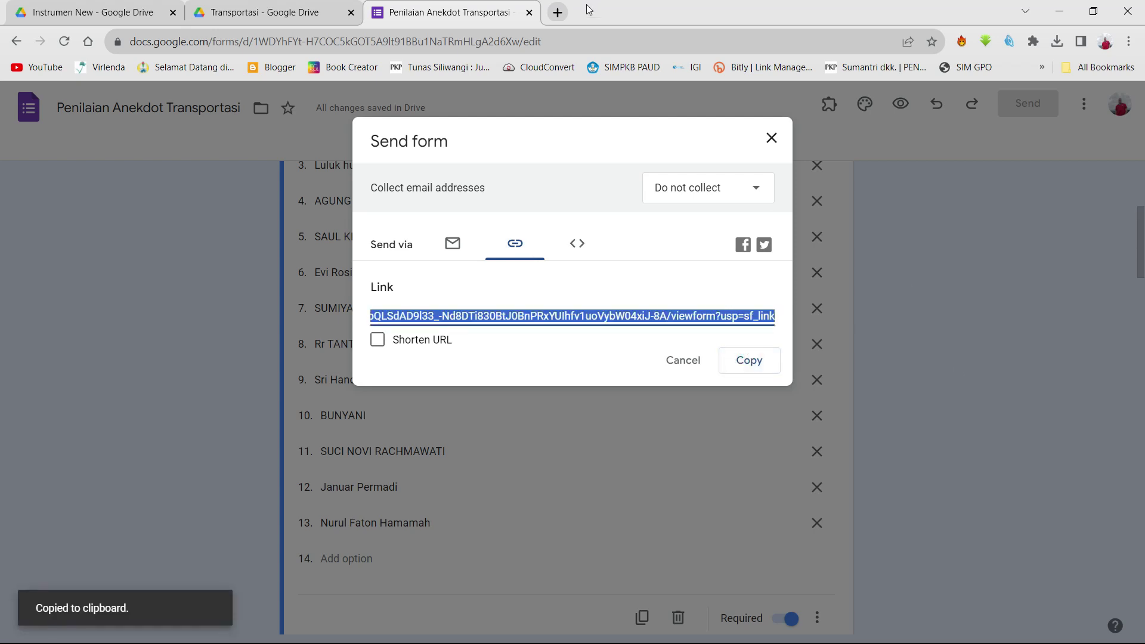
pyautogui.click(771, 138)
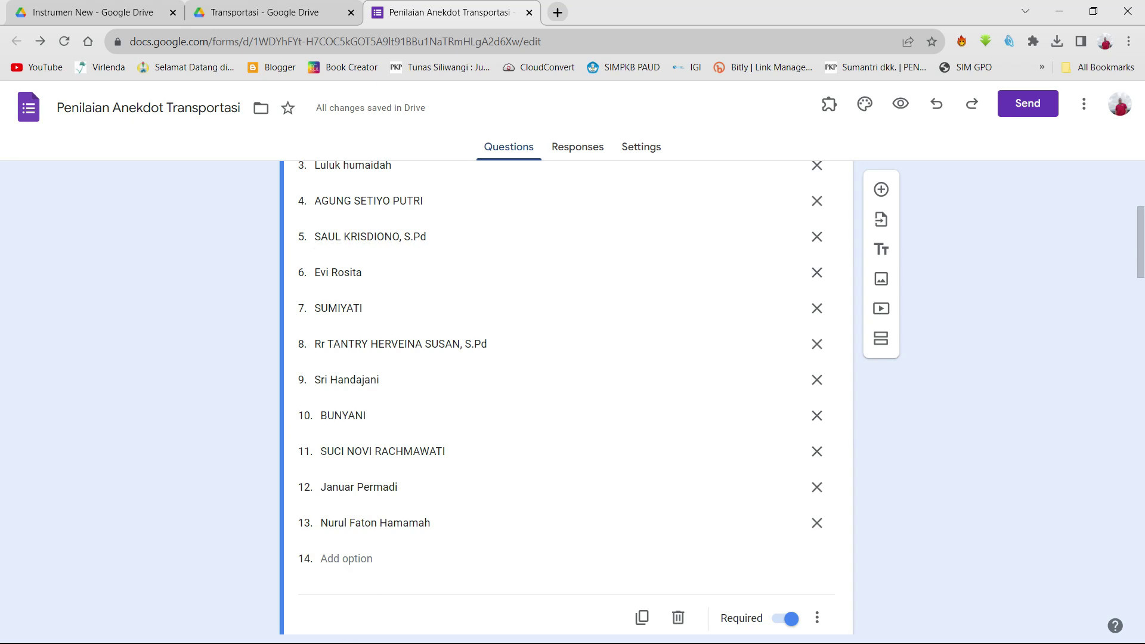
# Switch to Word and paste the Anekdot form link as a hyperlink beneath the first link, followed by a blank line
pyautogui.hotkey('alt', 'Tab')
pyautogui.hotkey('alt', 'Tab')
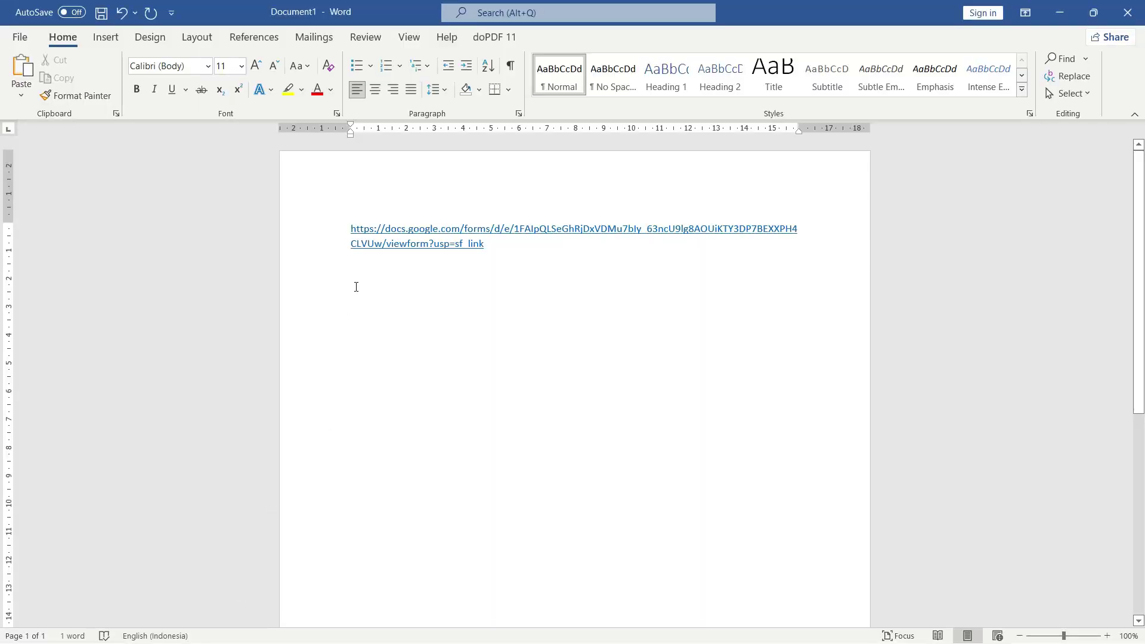
pyautogui.rightClick(361, 288)
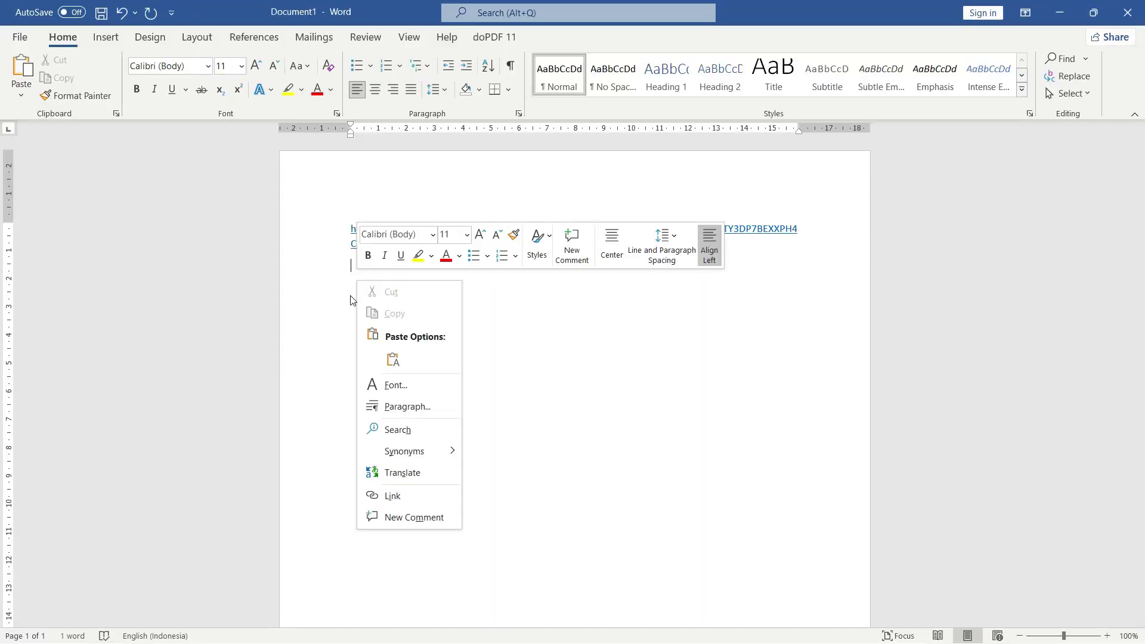
pyautogui.click(353, 299)
pyautogui.press('Return')
pyautogui.rightClick(352, 300)
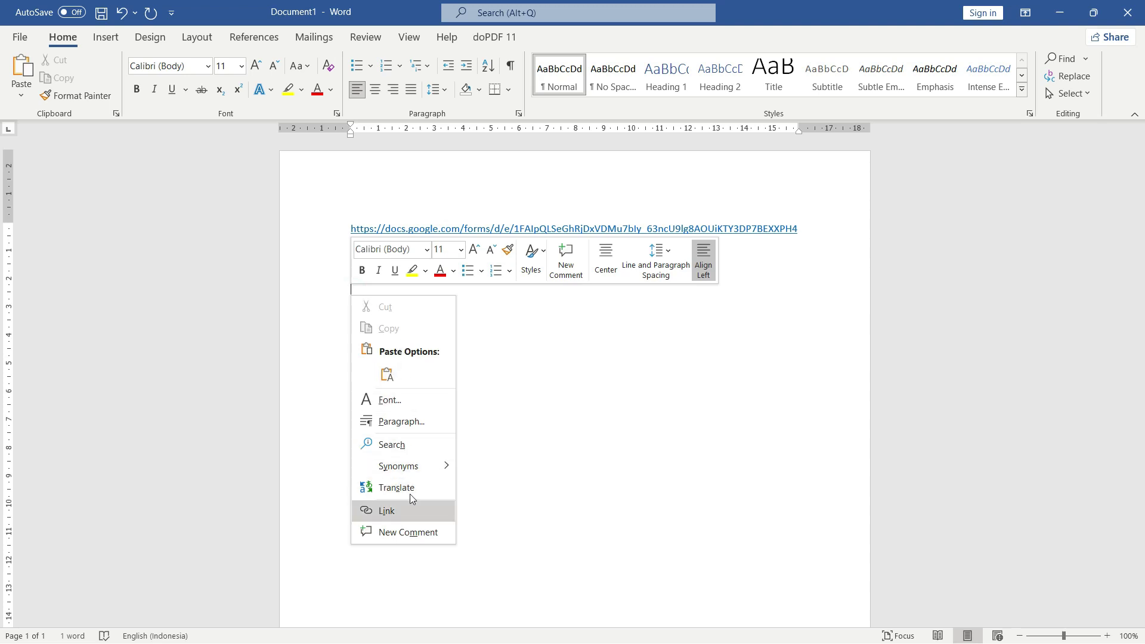
pyautogui.click(475, 303)
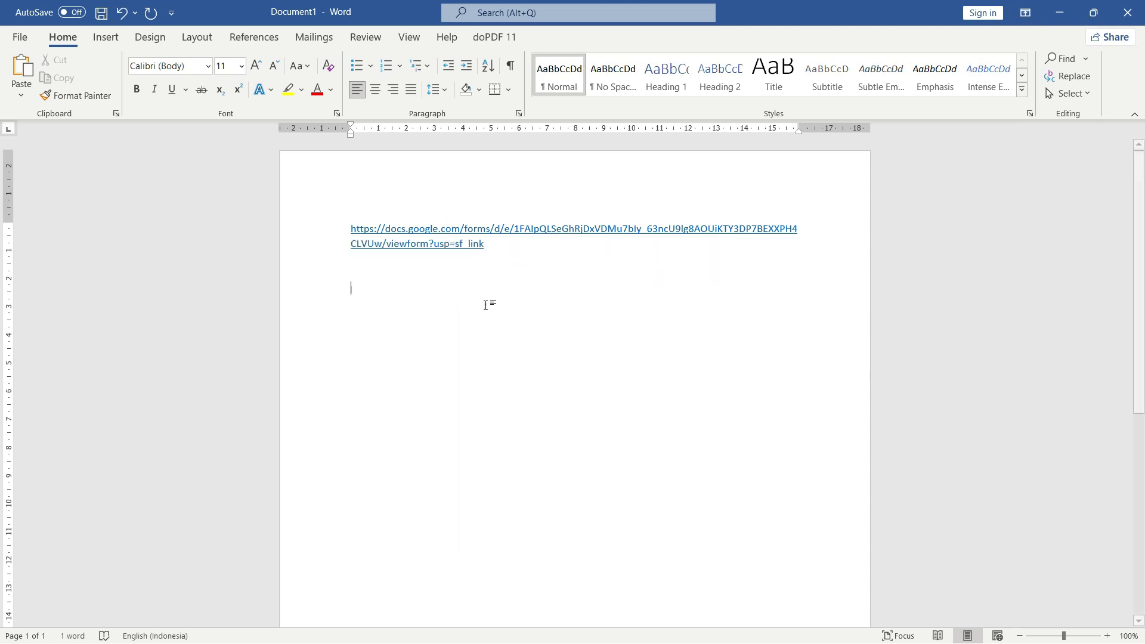
pyautogui.hotkey('ctrl', 'v')
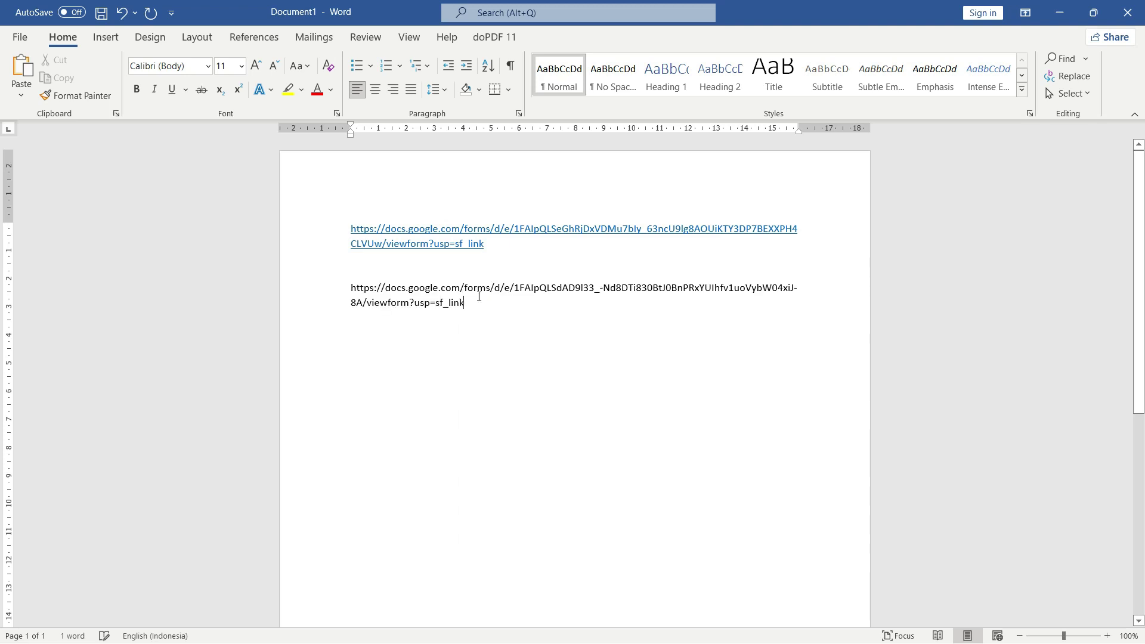
pyautogui.press('Return')
pyautogui.press('Return')
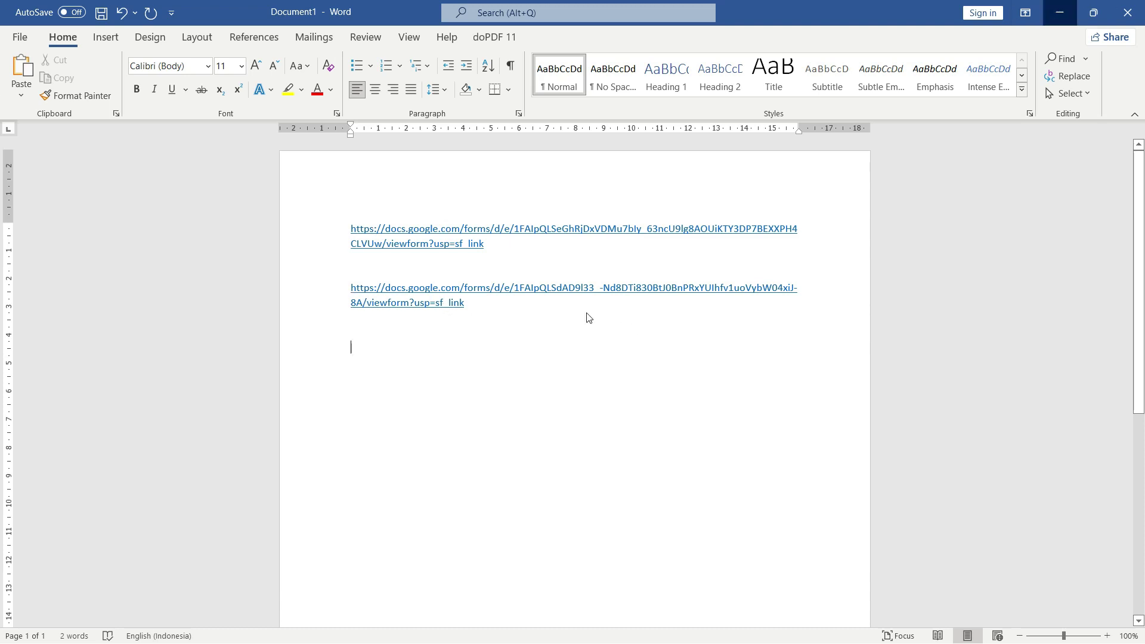
# Switch back to Chrome and refresh the Transportasi folder in Google Drive
pyautogui.click(1059, 12)
pyautogui.scroll(5, 532, 355)
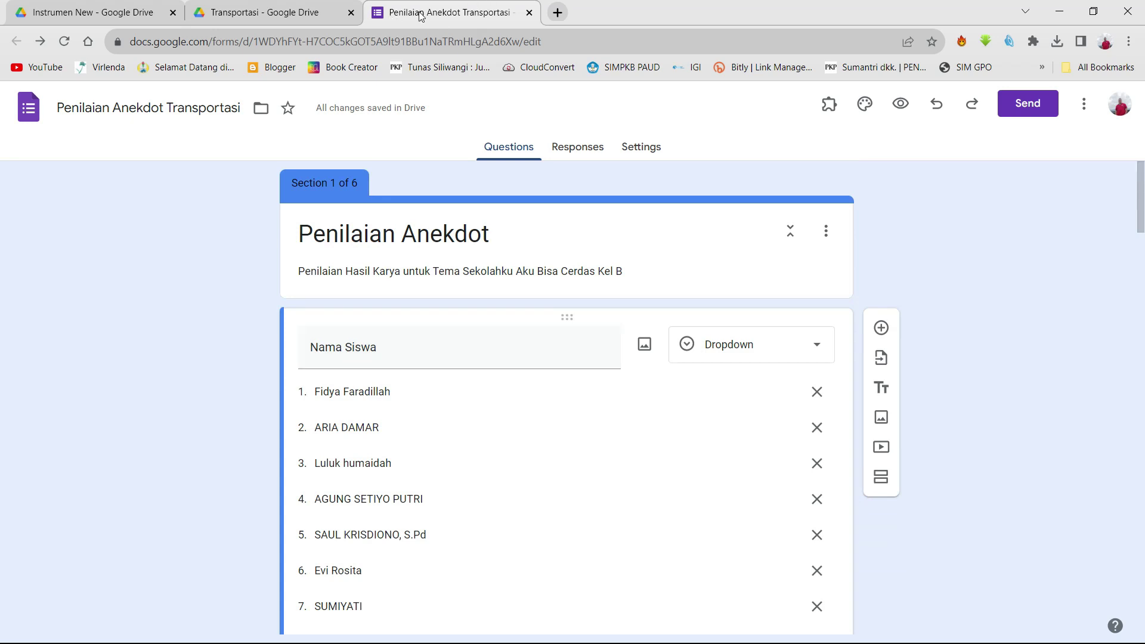
pyautogui.click(298, 11)
pyautogui.click(64, 42)
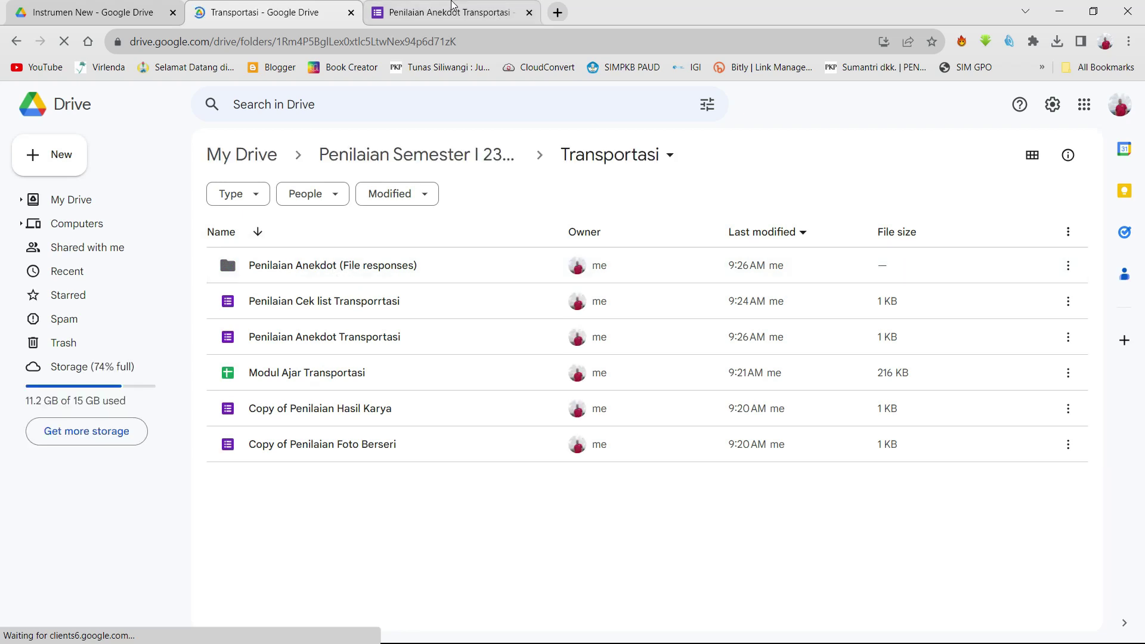
# Close the Penilaian Anekdot Transportasi form and open Penilaian Cek list Transporrtasi from the Transportasi folder
pyautogui.click(471, 12)
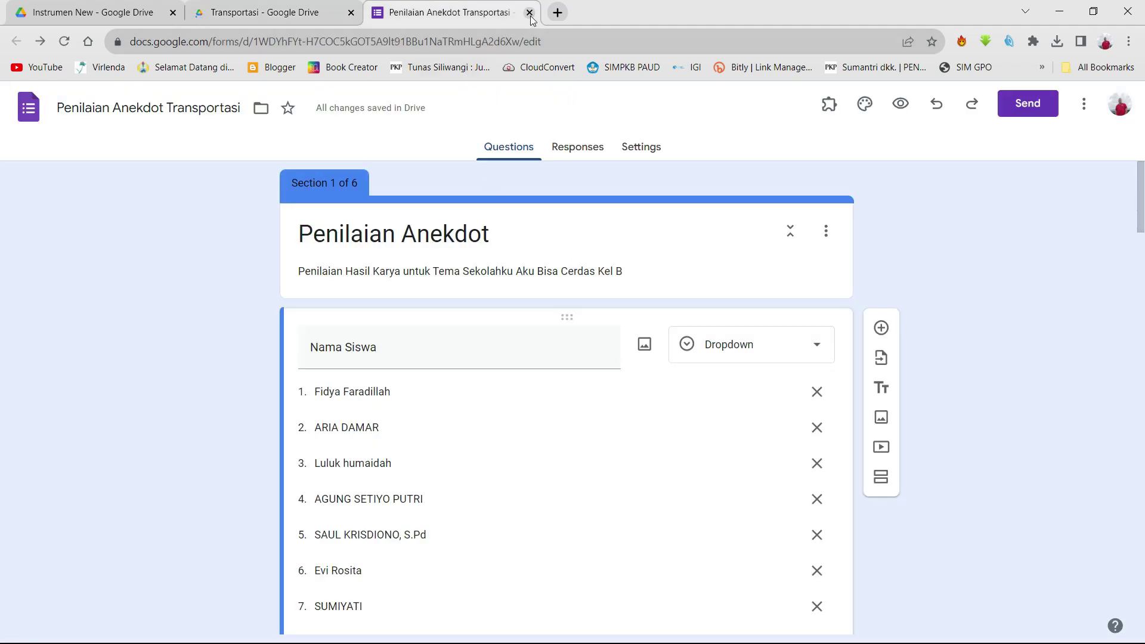
pyautogui.click(529, 12)
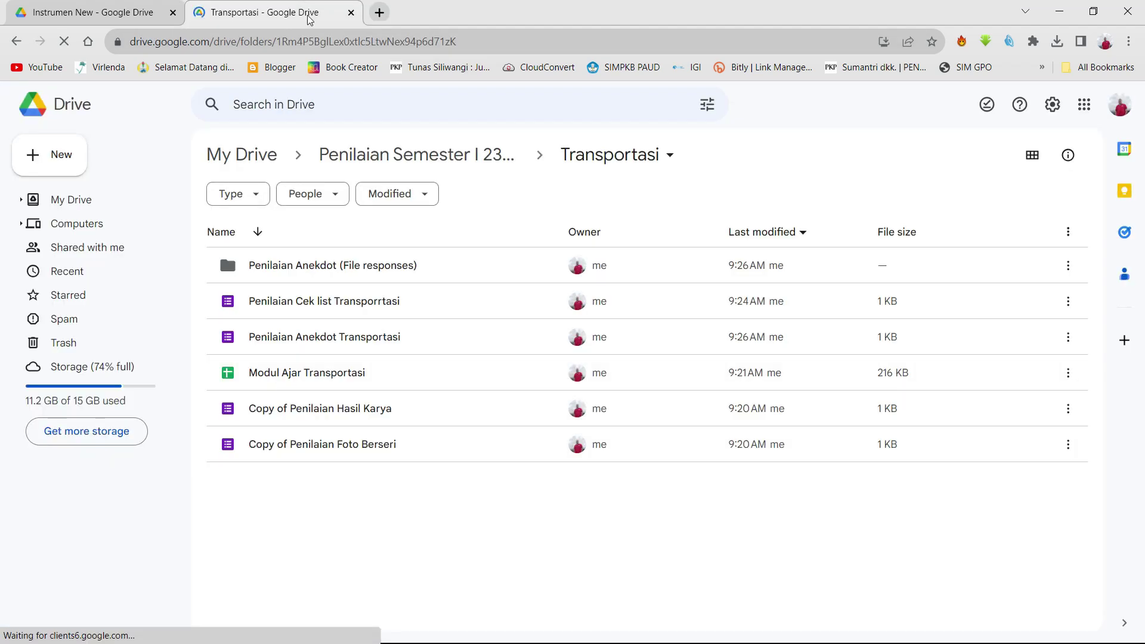
pyautogui.click(318, 376)
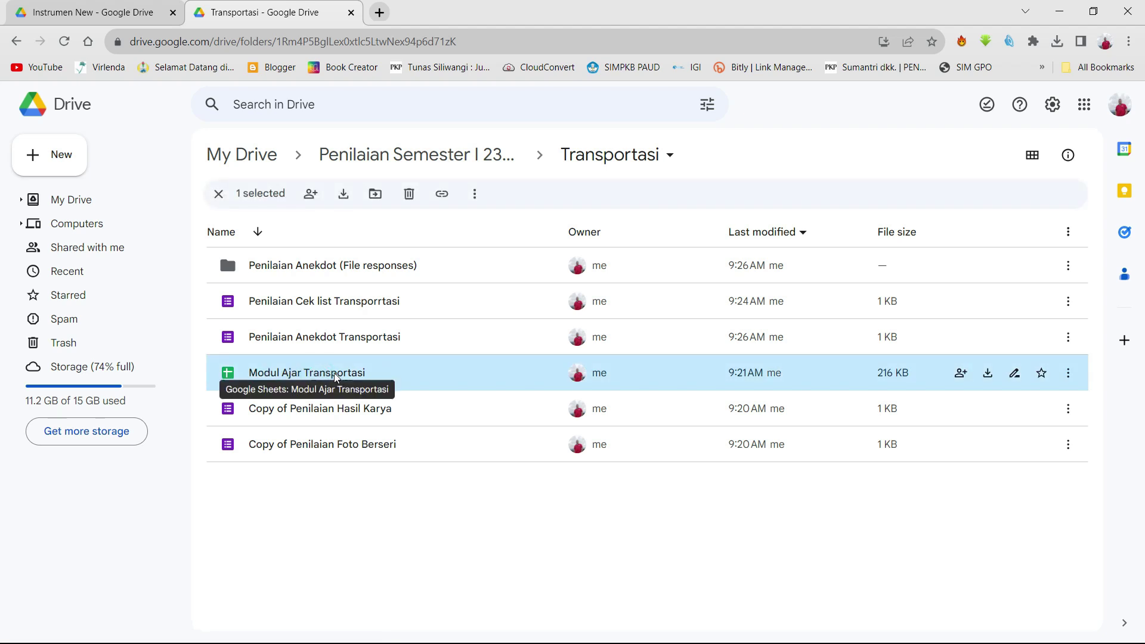
pyautogui.doubleClick(323, 306)
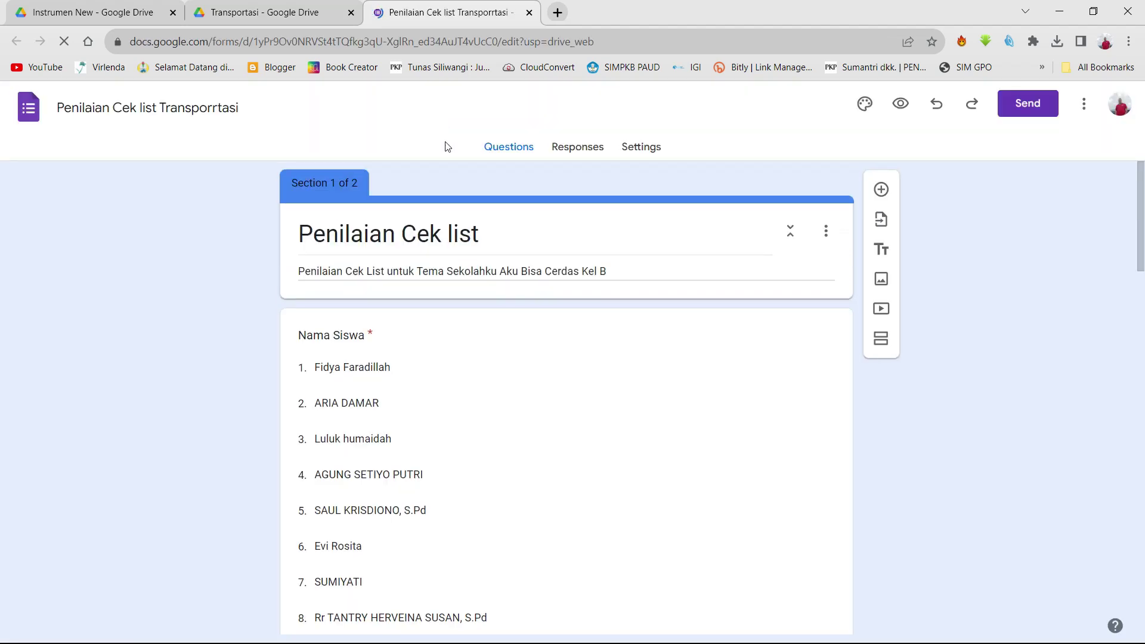
# Link the Penilaian Cek list Transporrtasi form's responses to the existing Modul Ajar Transportasi spreadsheet
pyautogui.click(578, 149)
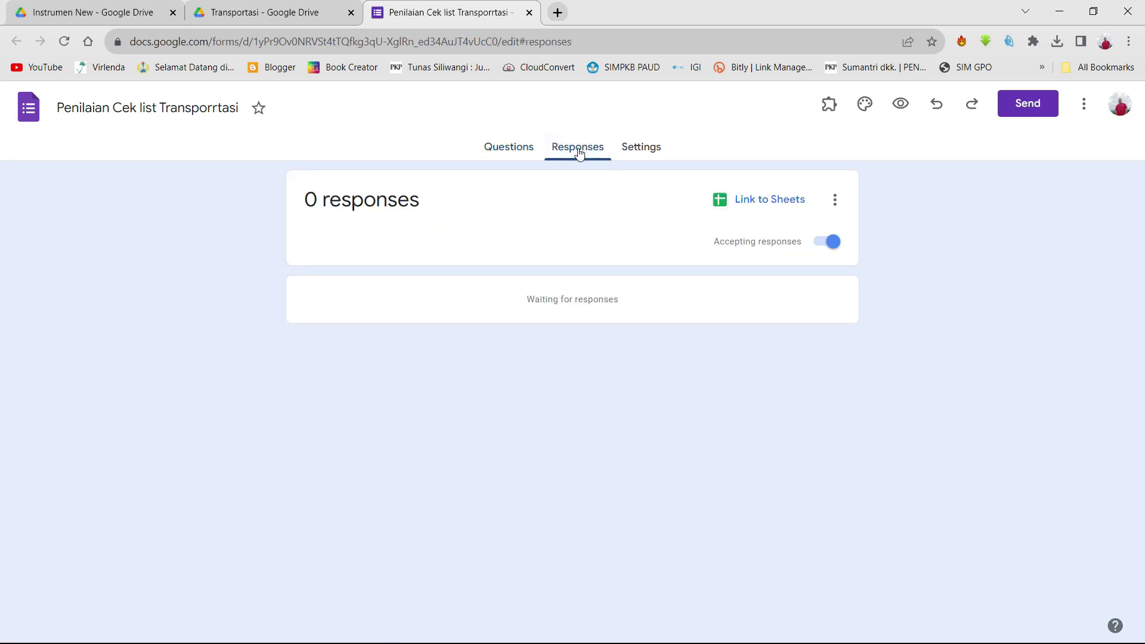
pyautogui.click(298, 14)
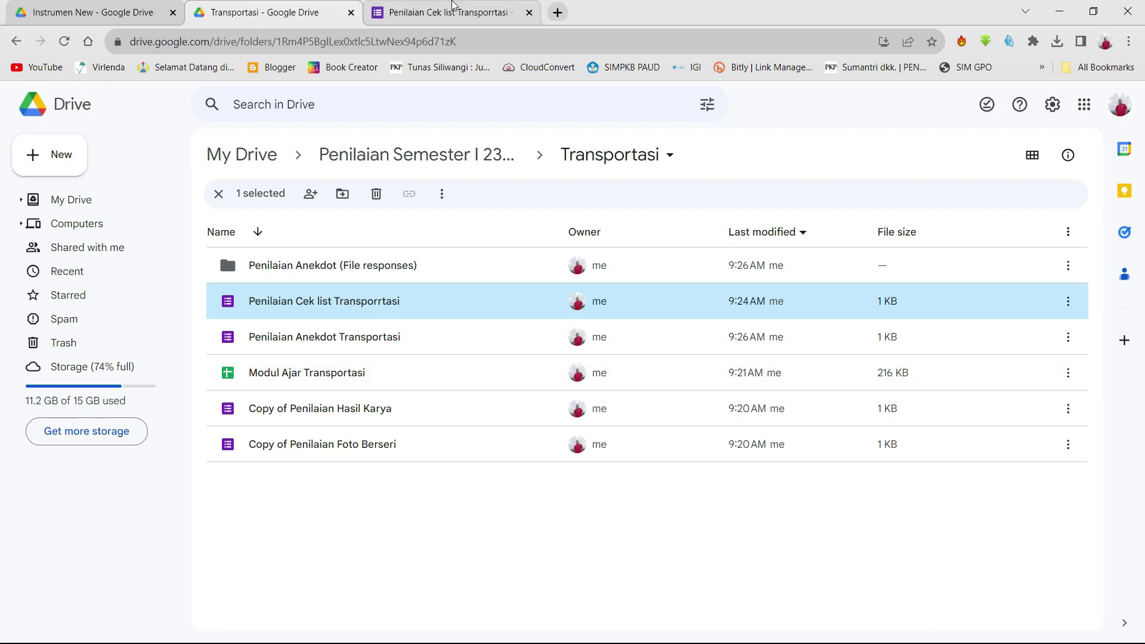
pyautogui.click(453, 8)
pyautogui.click(756, 200)
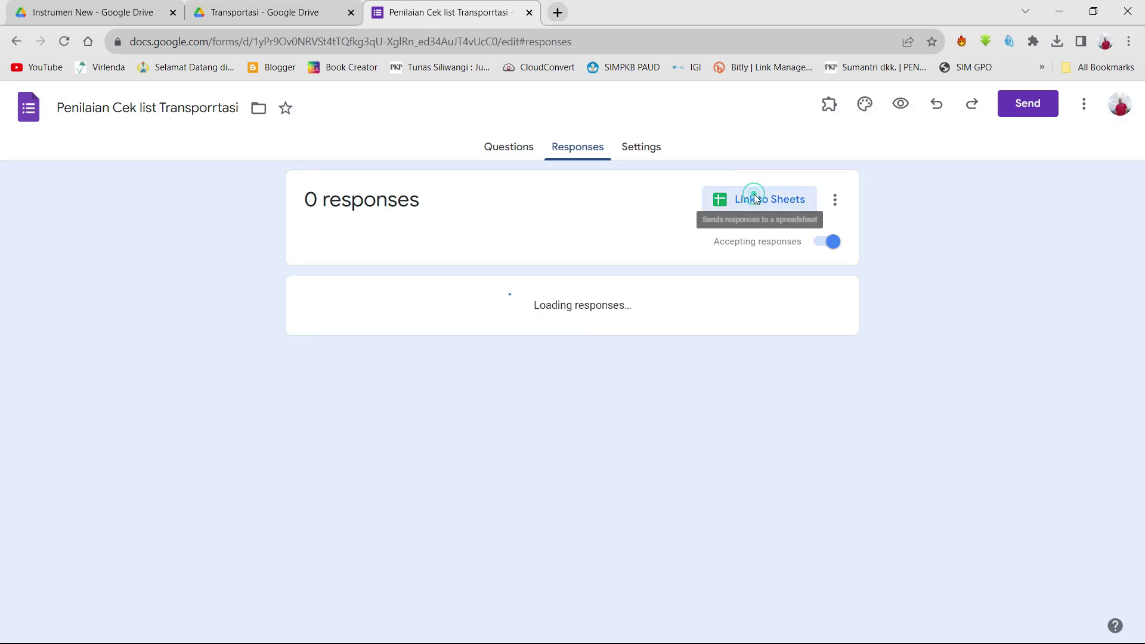
pyautogui.click(392, 239)
pyautogui.click(744, 296)
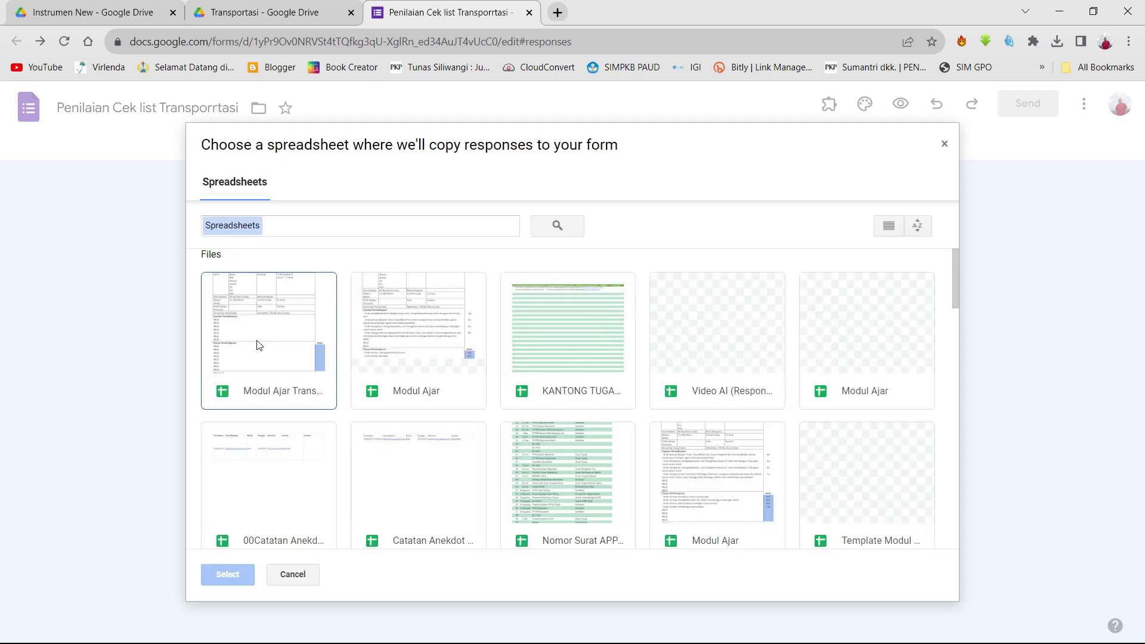
pyautogui.click(275, 333)
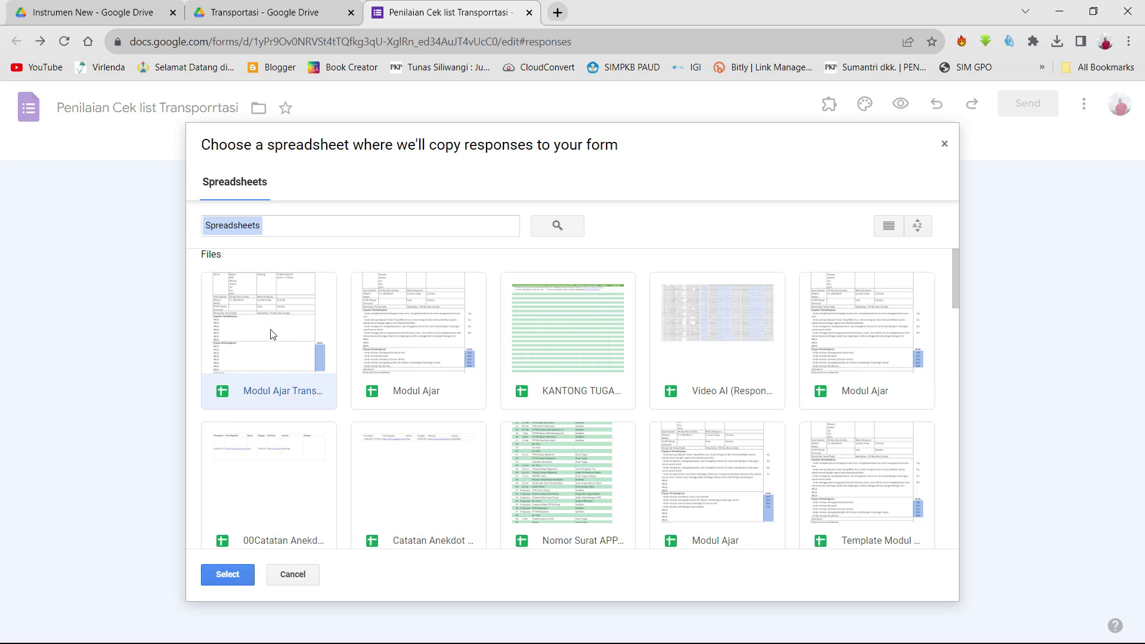
pyautogui.click(236, 576)
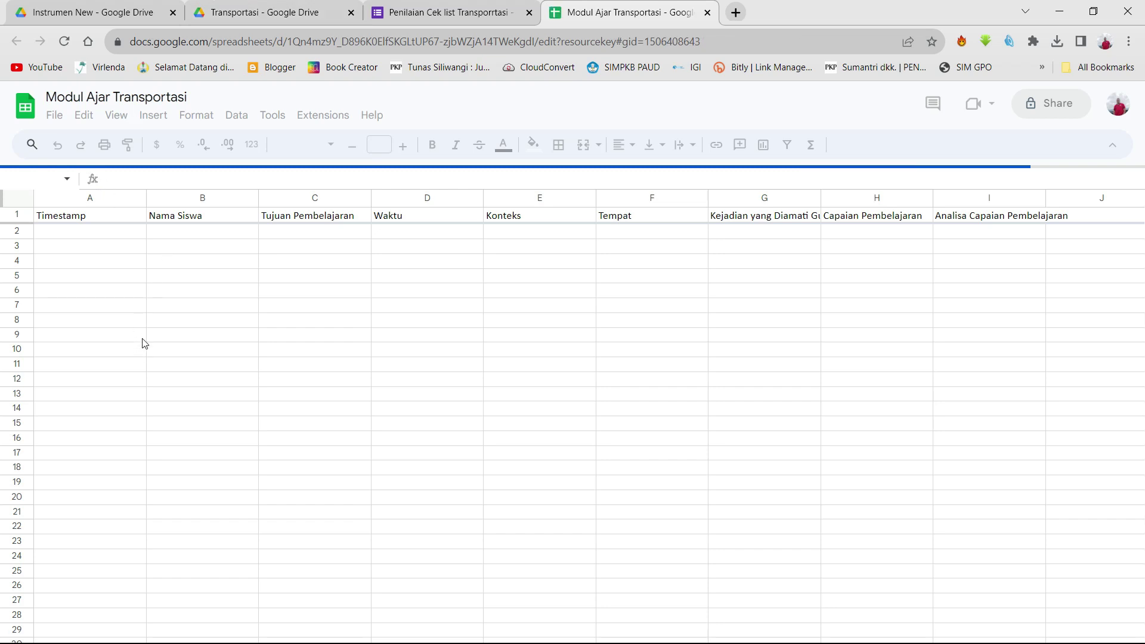
# Rename the new Form Responses 1 sheet as Cek Lis and narrow its Timestamp and Waktu columns to fit their headers
pyautogui.scroll(-3, 152, 401)
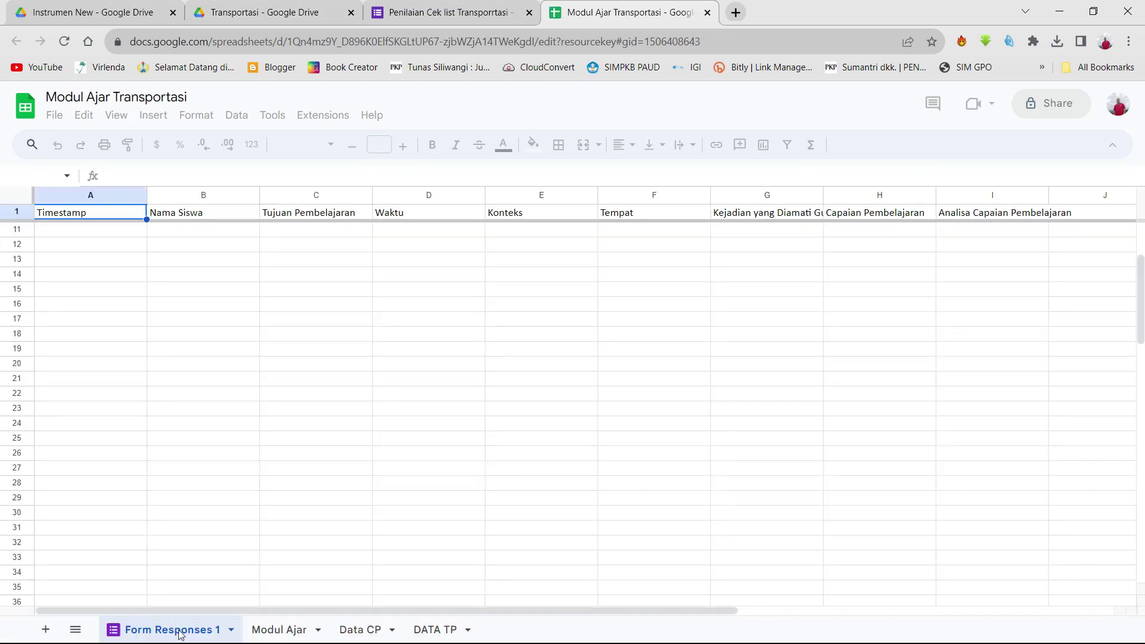
pyautogui.doubleClick(208, 637)
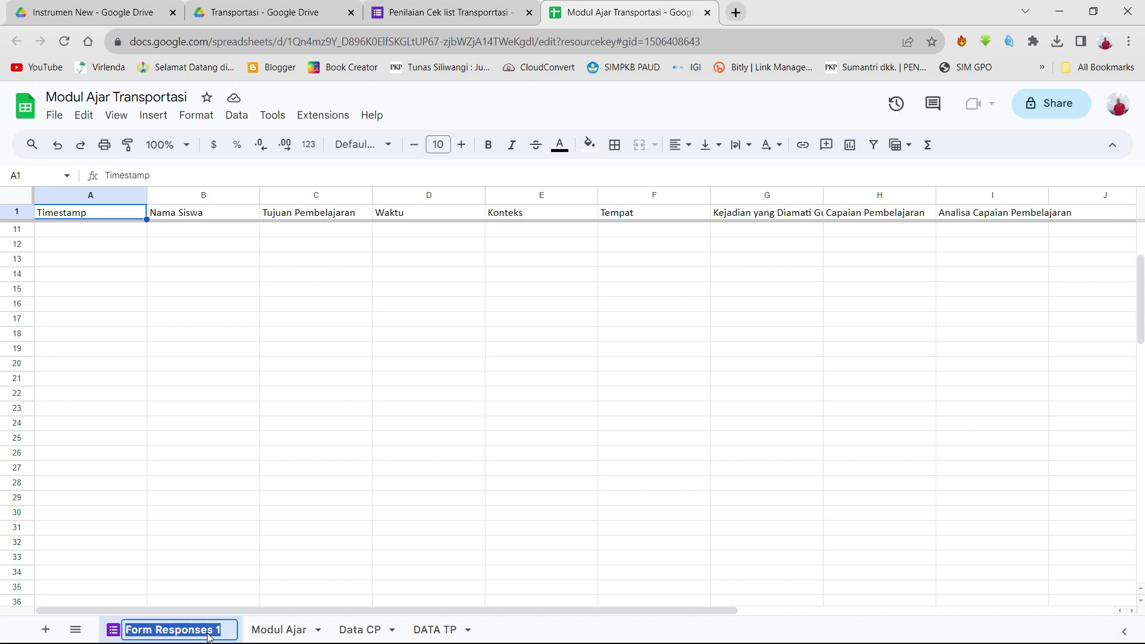
pyautogui.write('Cek Lis')
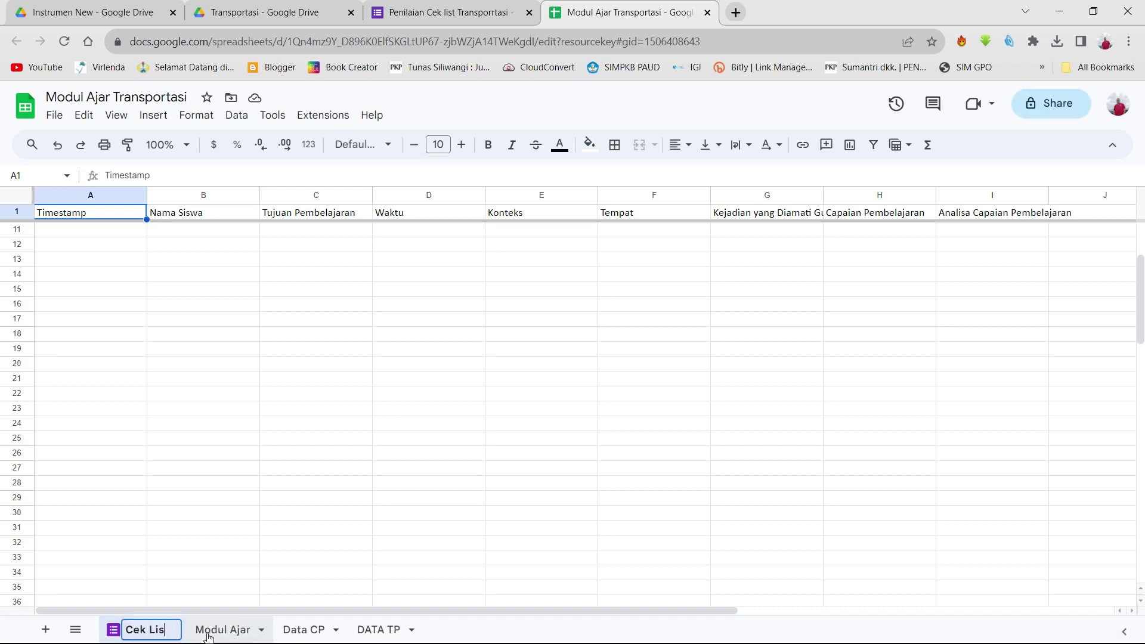
pyautogui.click(90, 246)
pyautogui.doubleClick(147, 195)
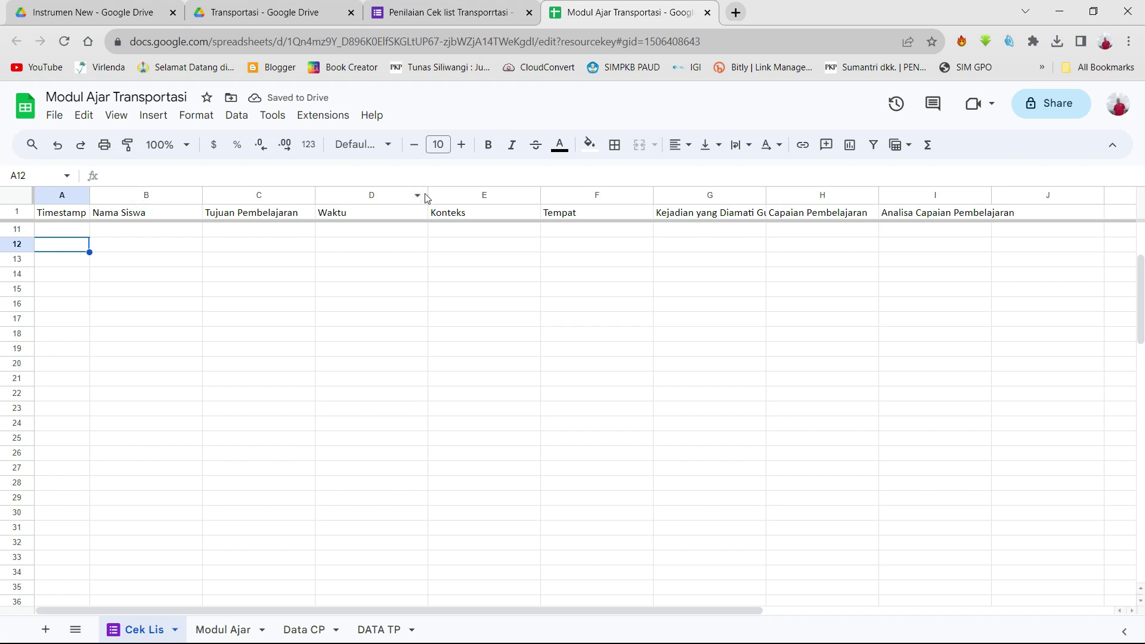
pyautogui.moveTo(429, 197); pyautogui.dragTo(351, 197)
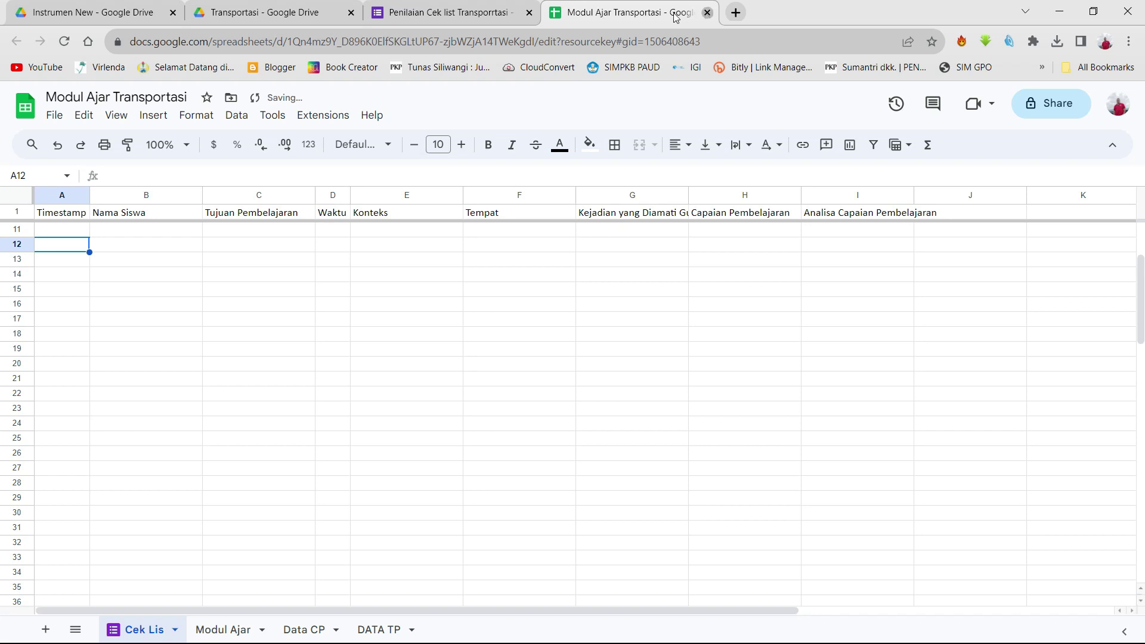
# Reopen Modul Ajar Transportasi from the Transportasi folder to check the Cek Lis sheet, and close the spreadsheet and checklist form
pyautogui.click(708, 13)
pyautogui.click(287, 15)
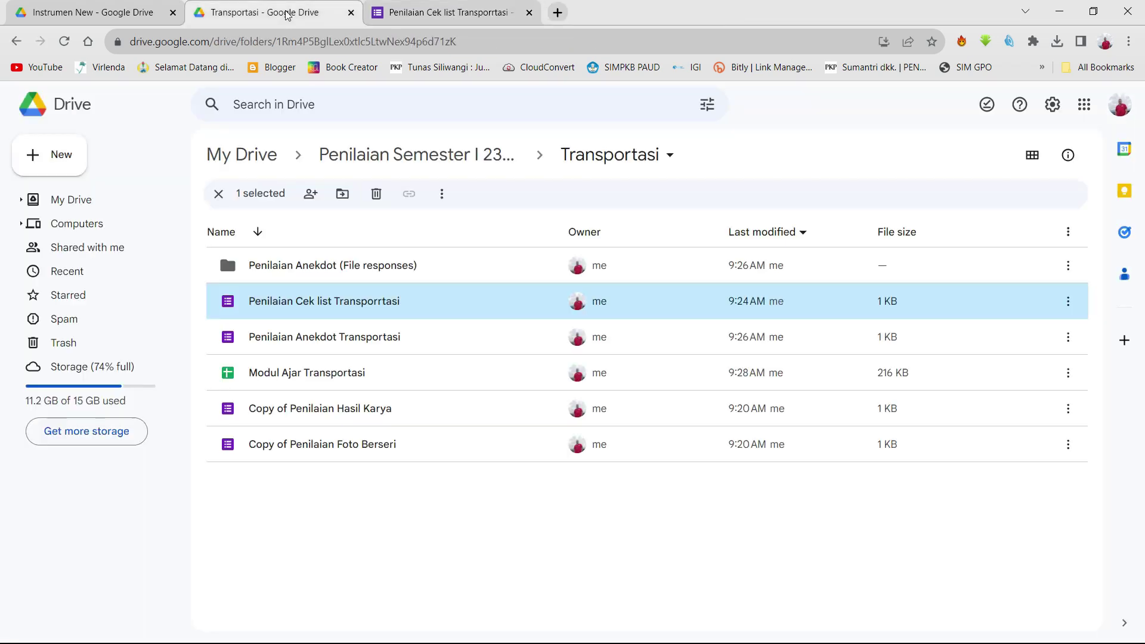
pyautogui.click(290, 377)
pyautogui.doubleClick(293, 377)
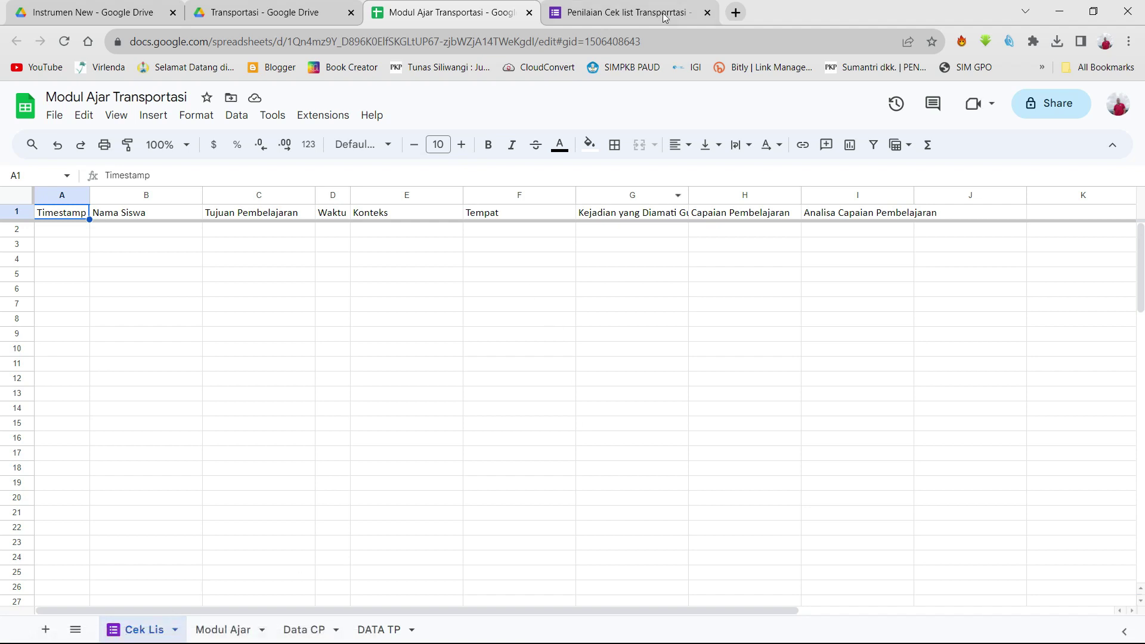
pyautogui.click(268, 18)
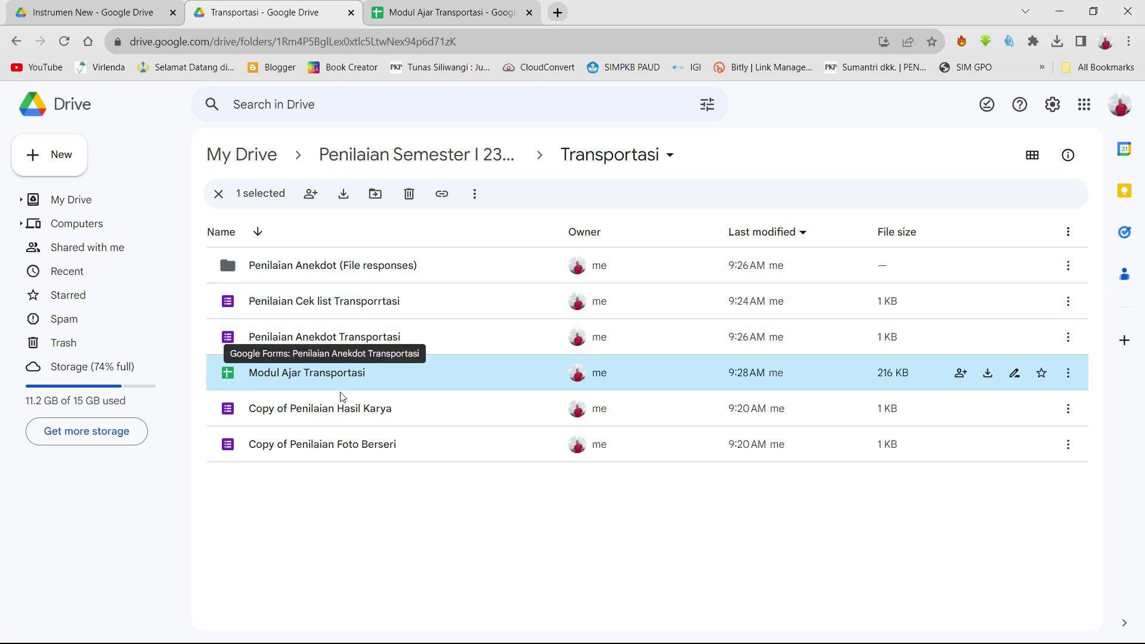
pyautogui.click(529, 13)
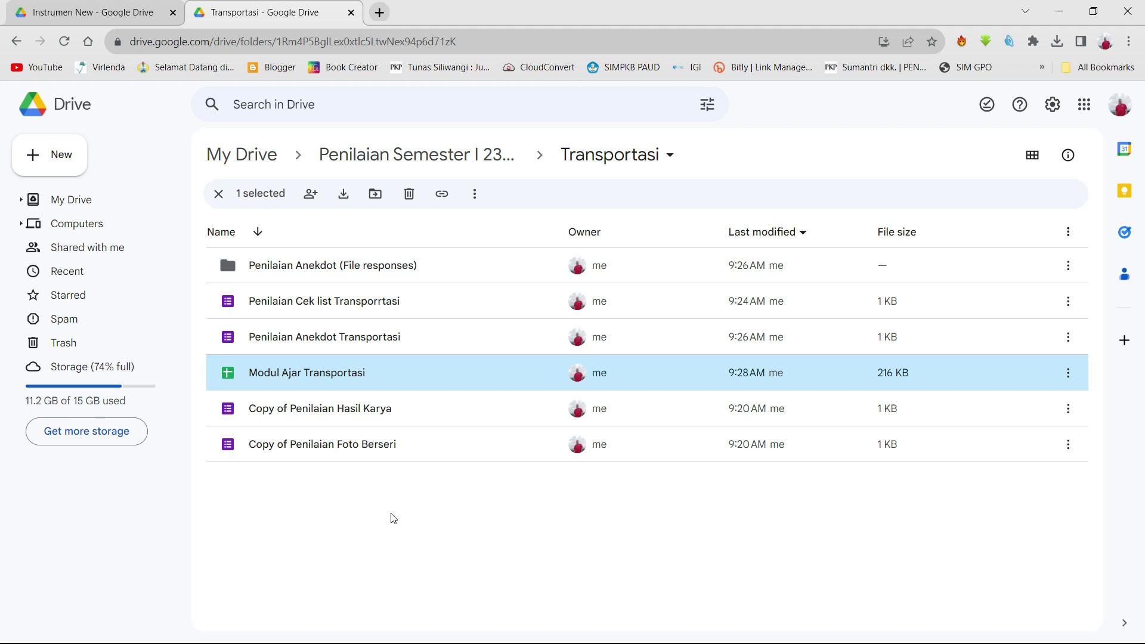